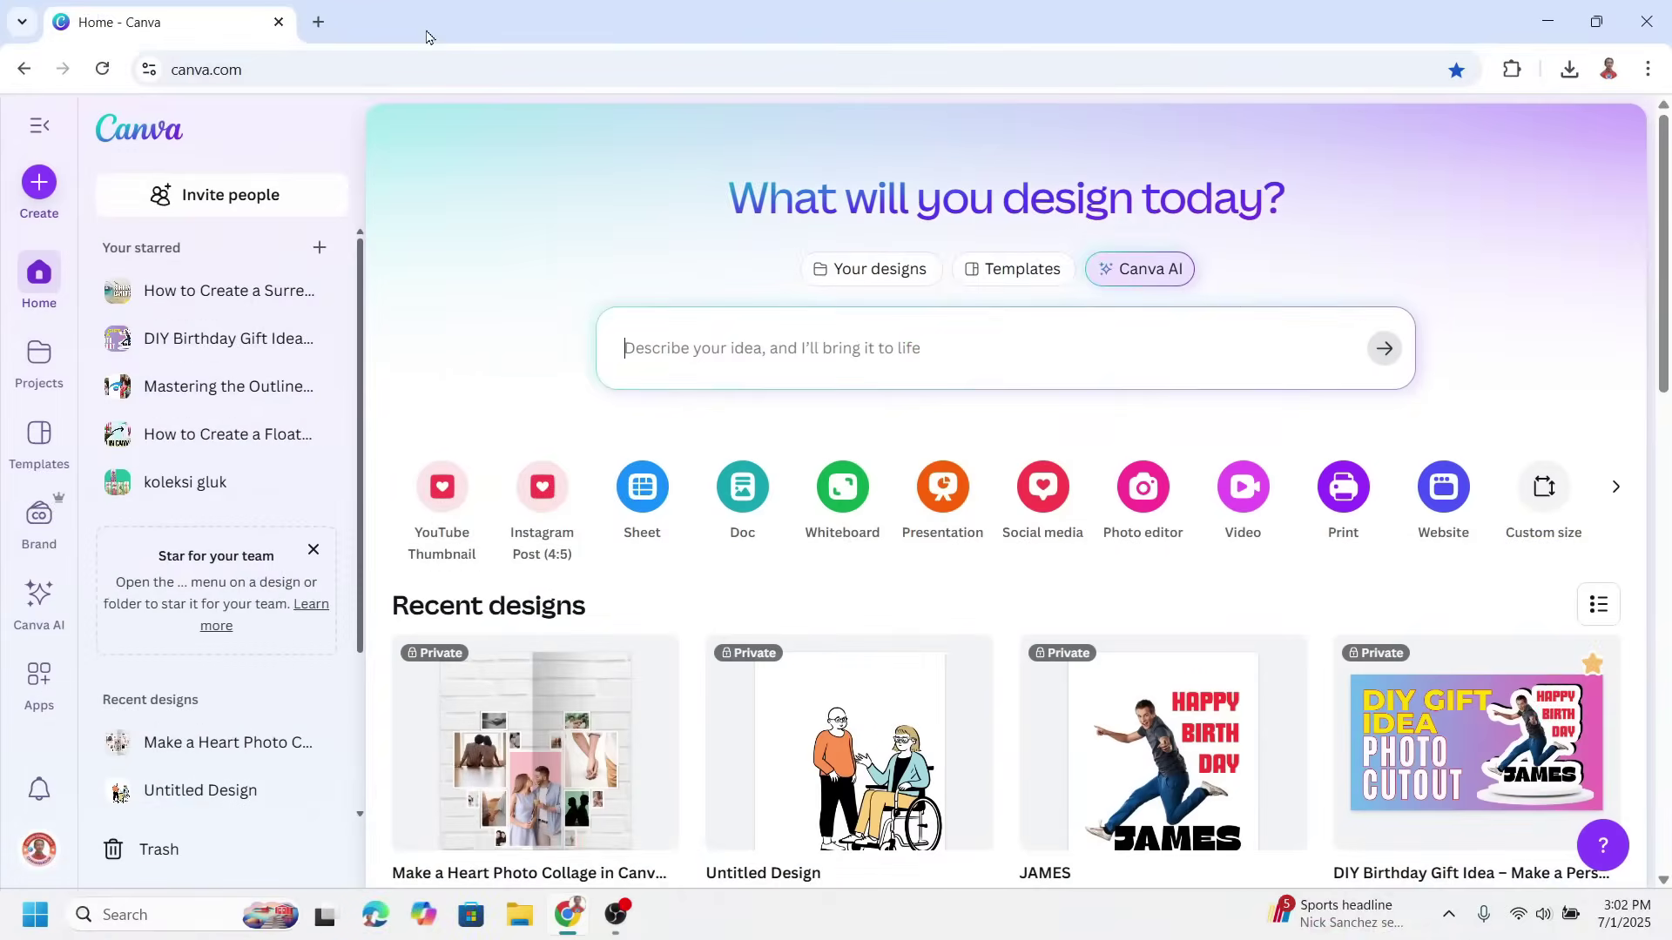
- Open a new blank Chrome tab beside the Canva home page
click(324, 22)
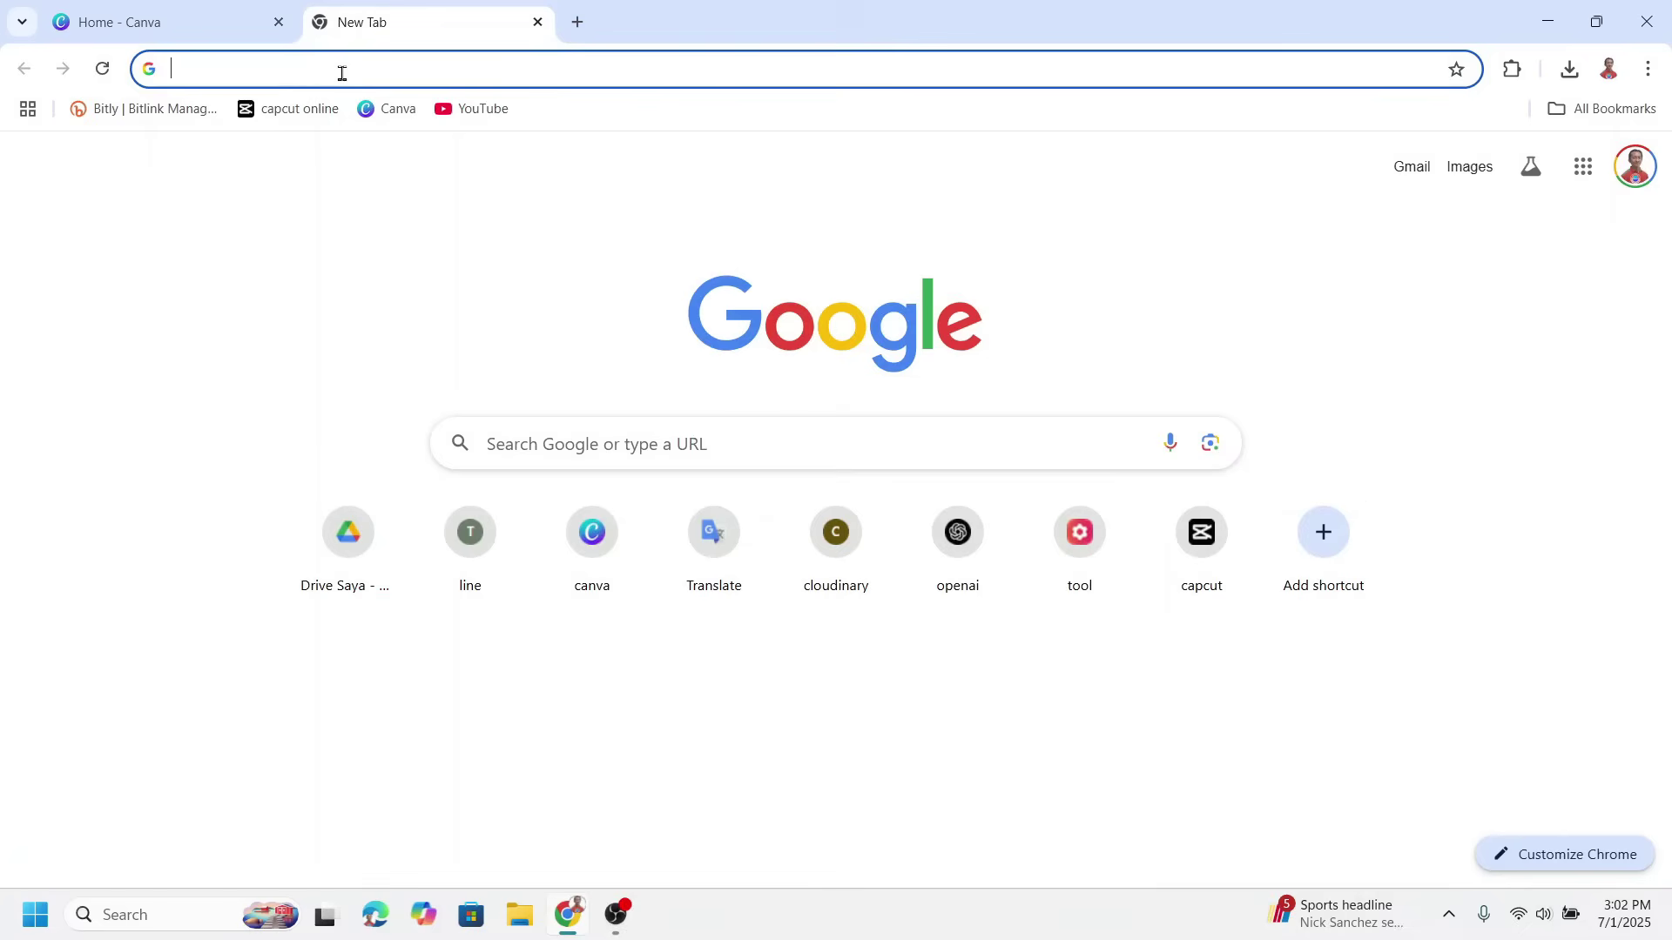
- Go to pacdora.com, dropping the suggested /mockups autocompletion
text(pacdora)
key(Delete)
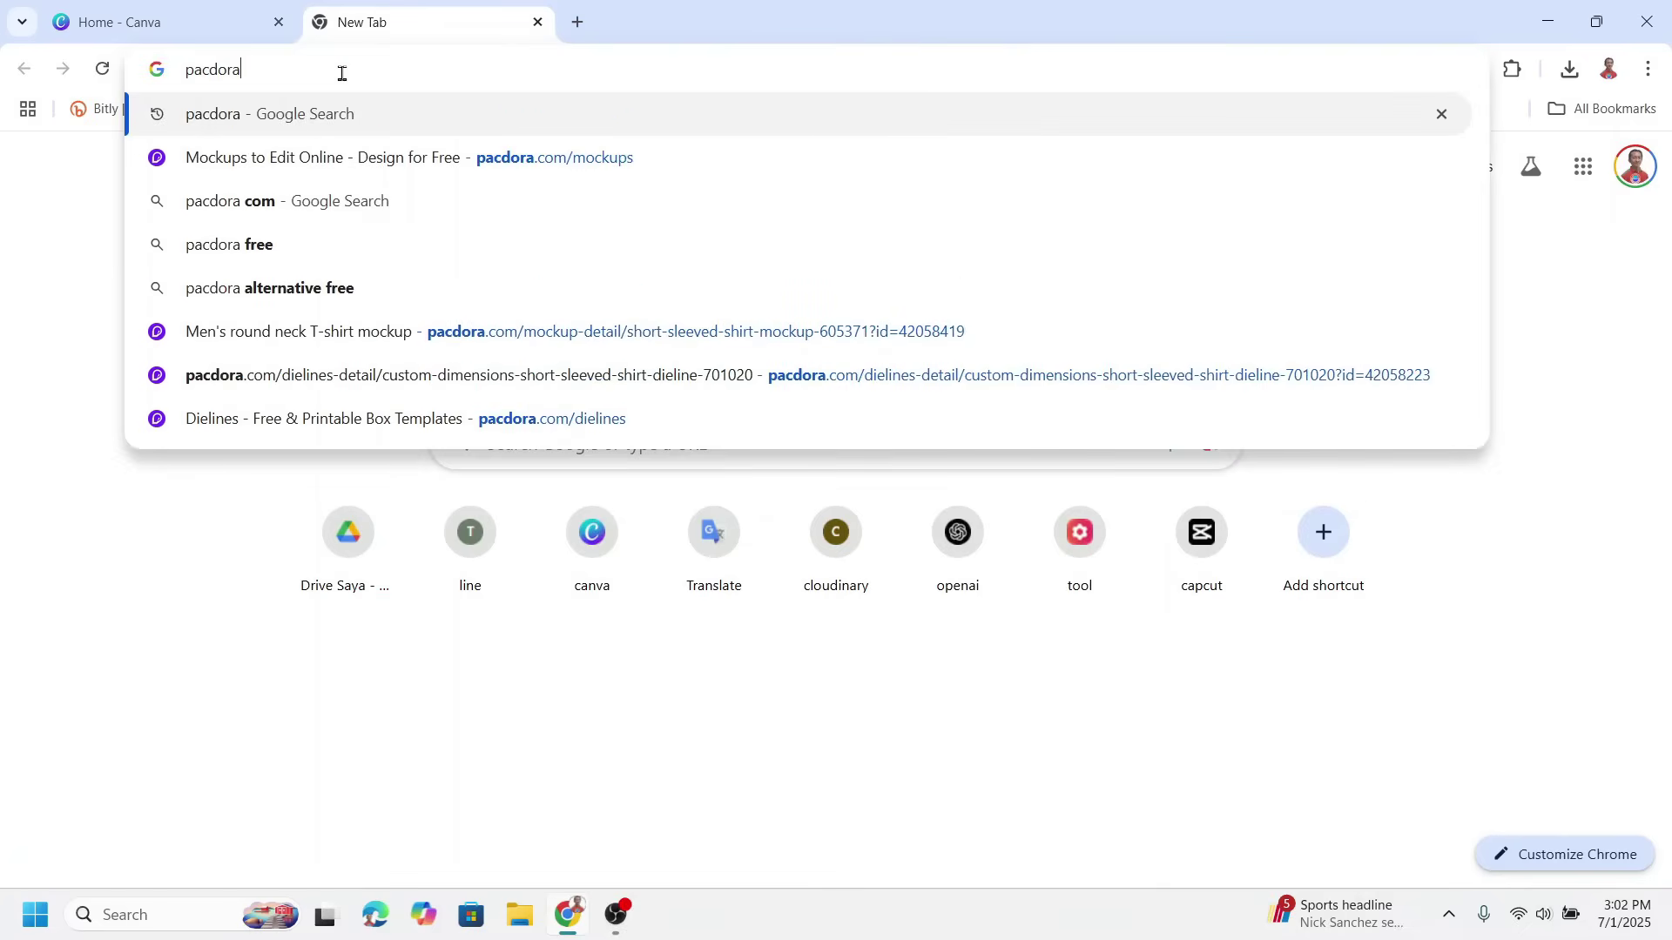
text(.com)
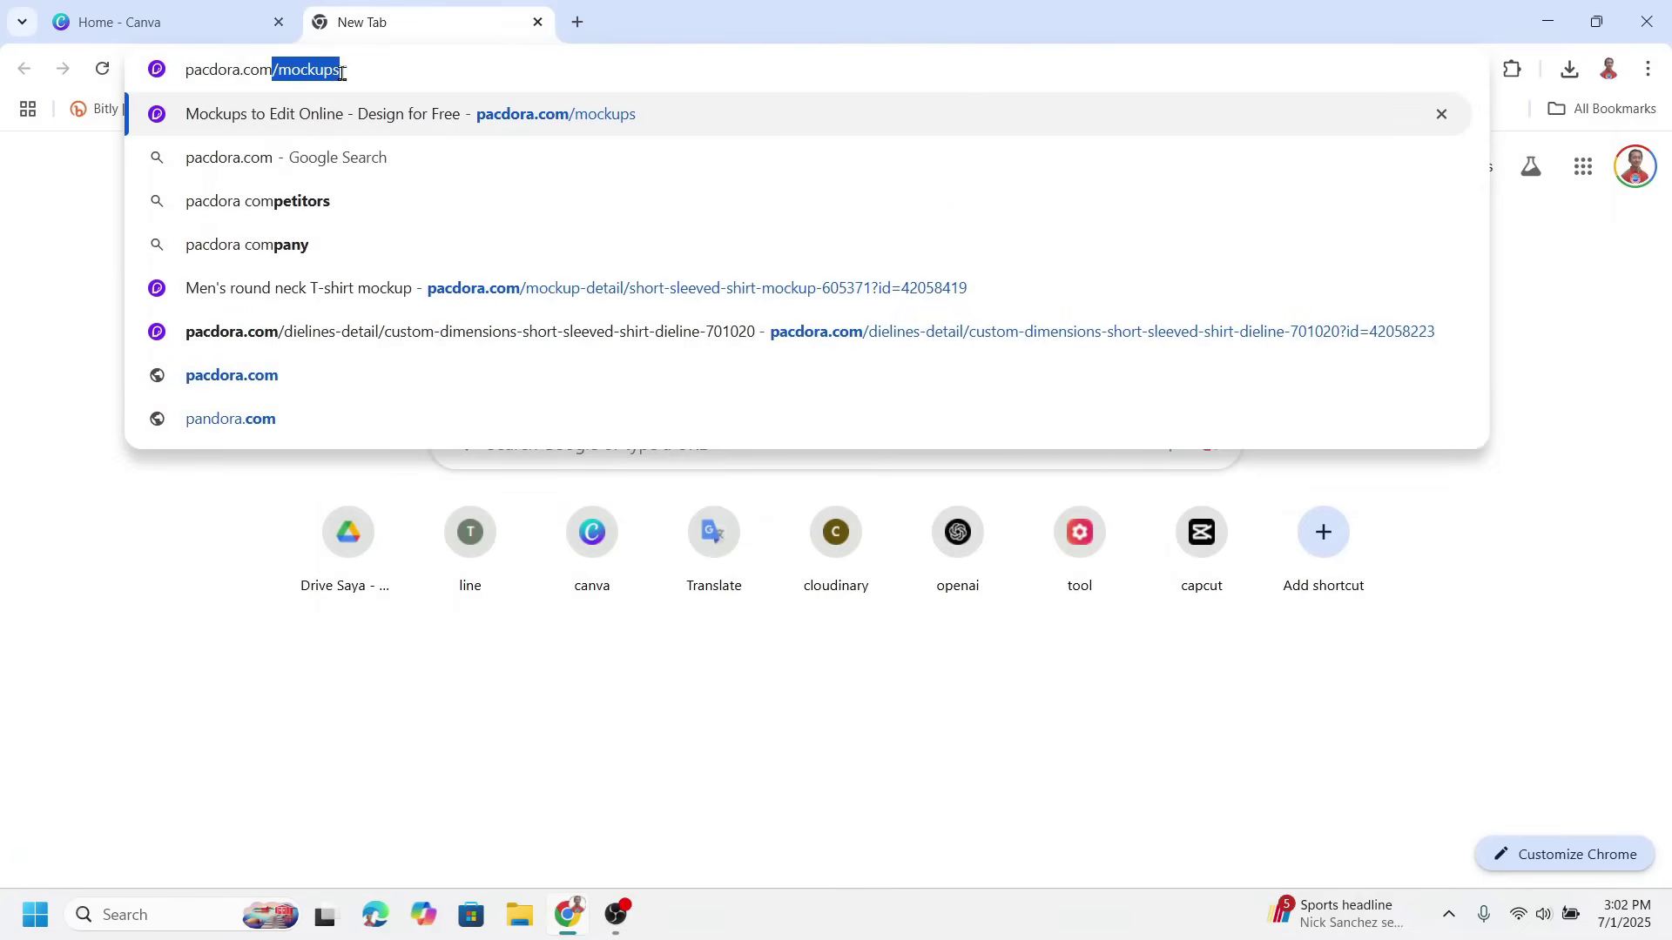
key(Delete)
key(Return)
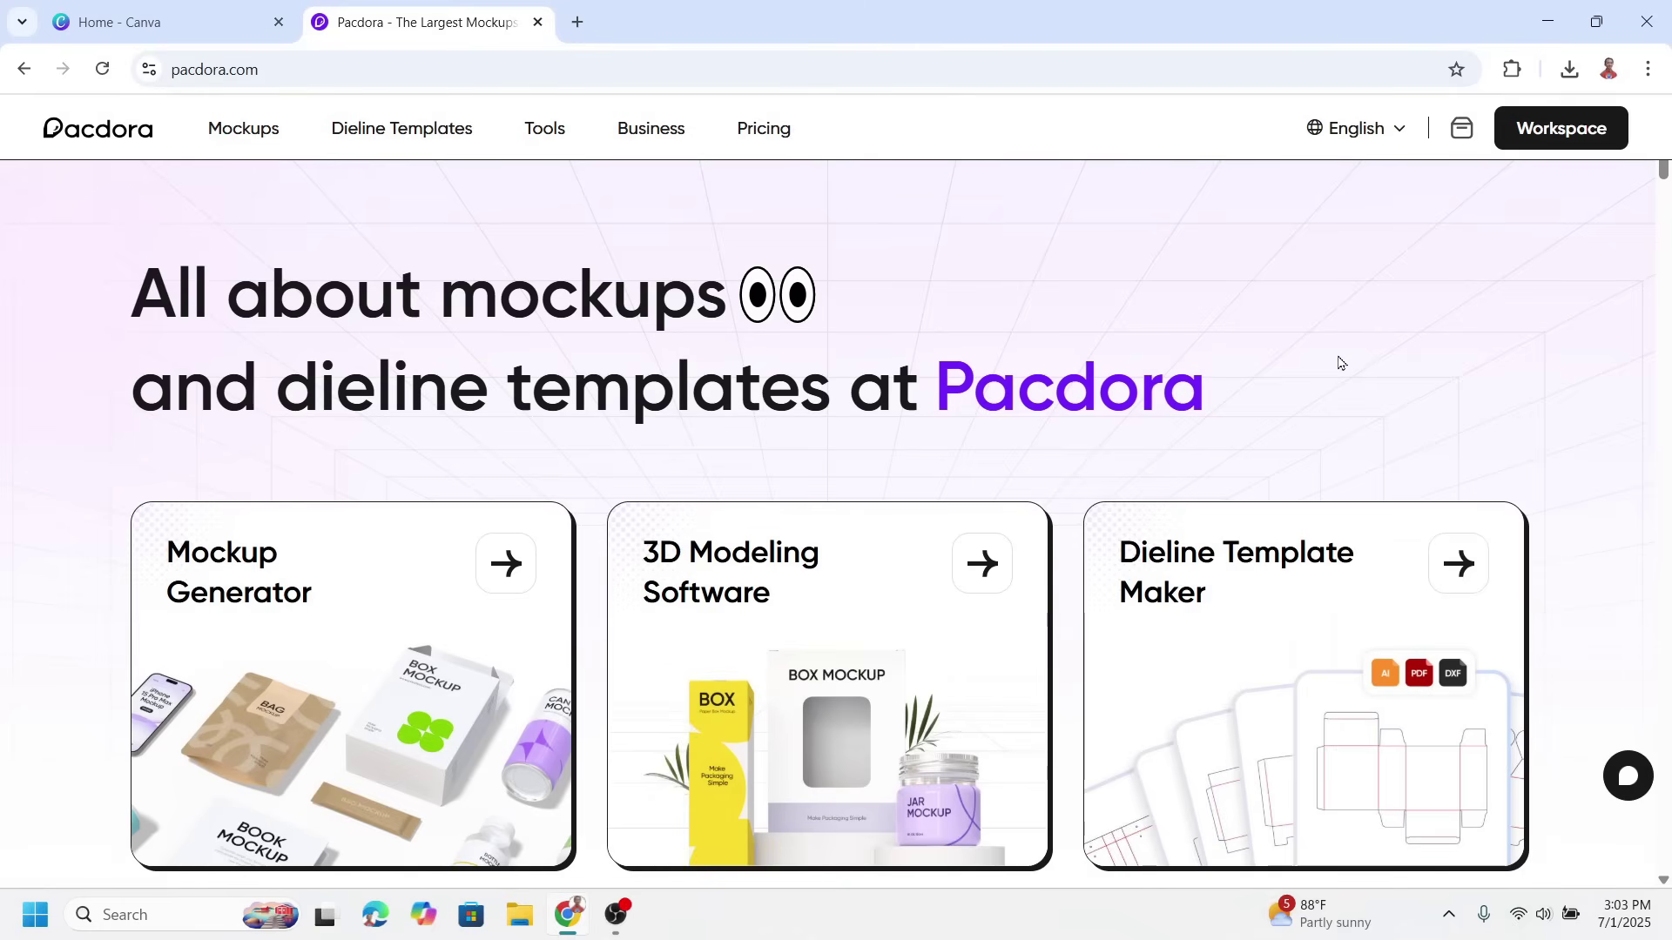
- Open Pacdora's Dieline Template Maker library of 5695 box dielines and focus its search box
click(1233, 687)
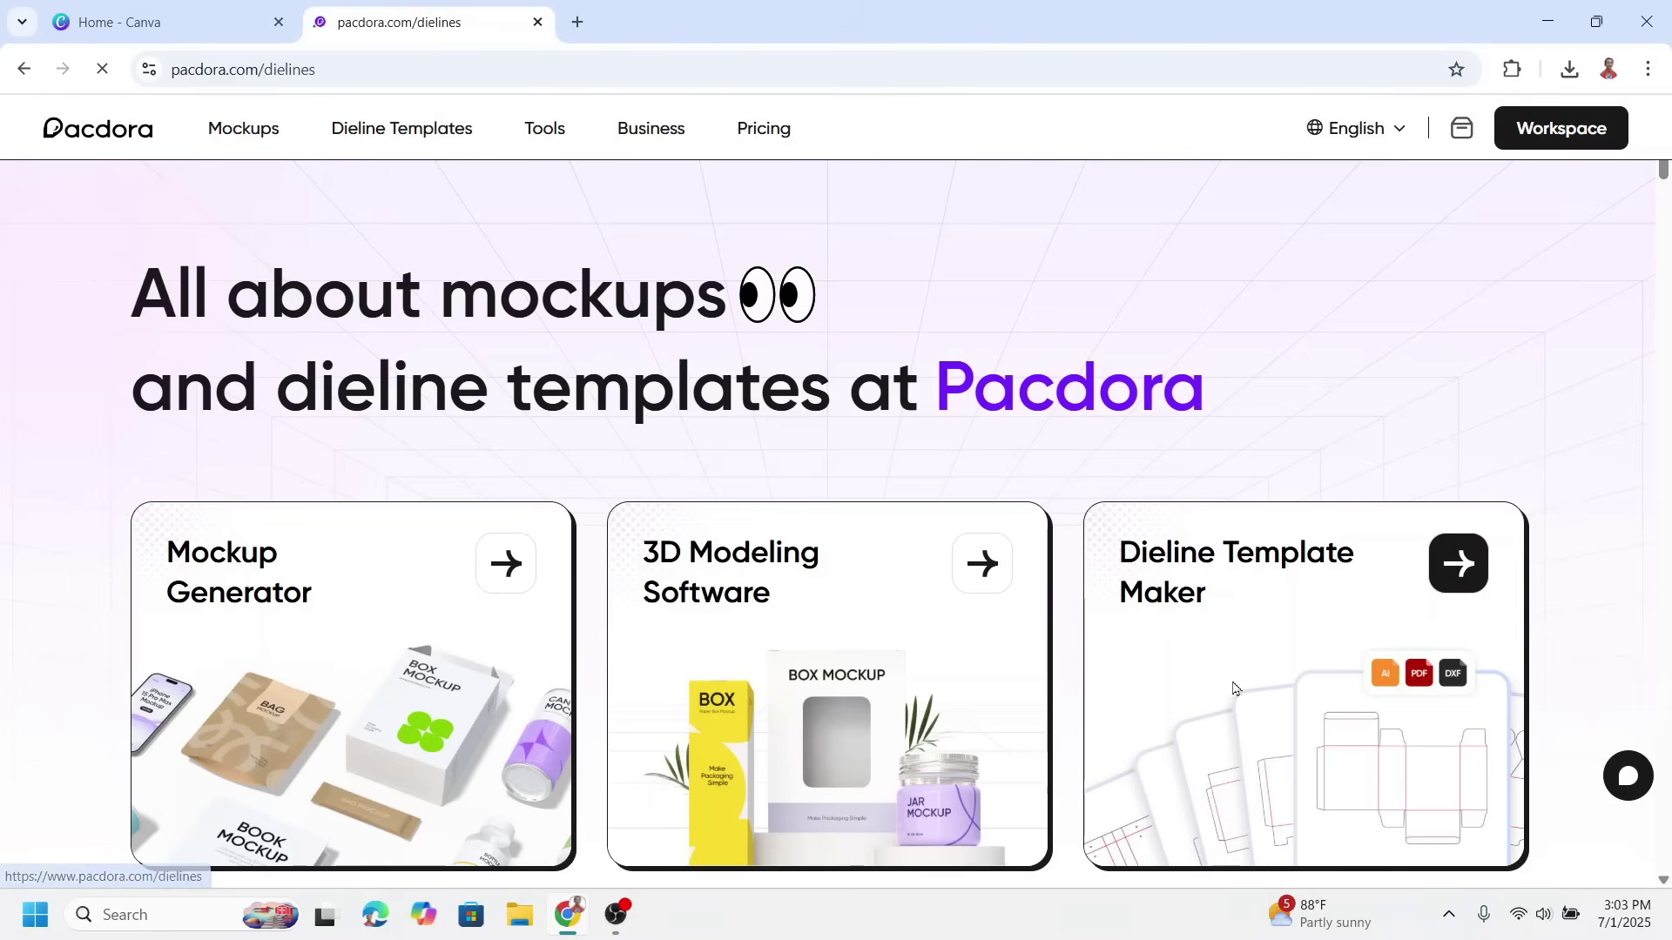
scroll(862, 526, down, 7)
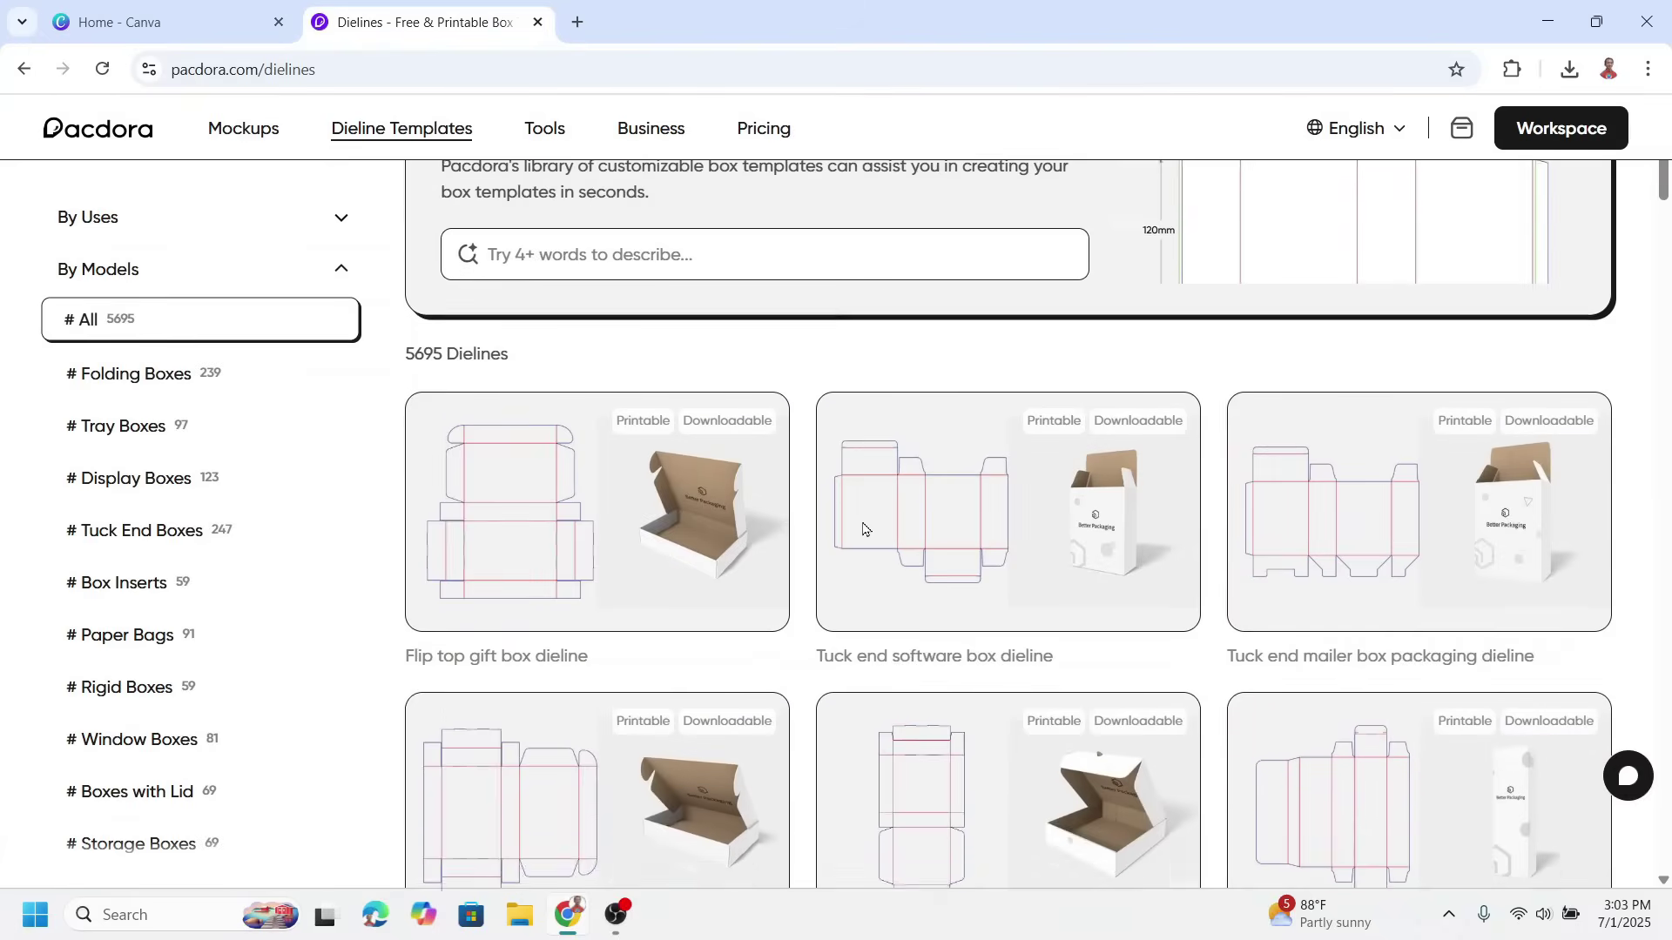
scroll(863, 529, down, 6)
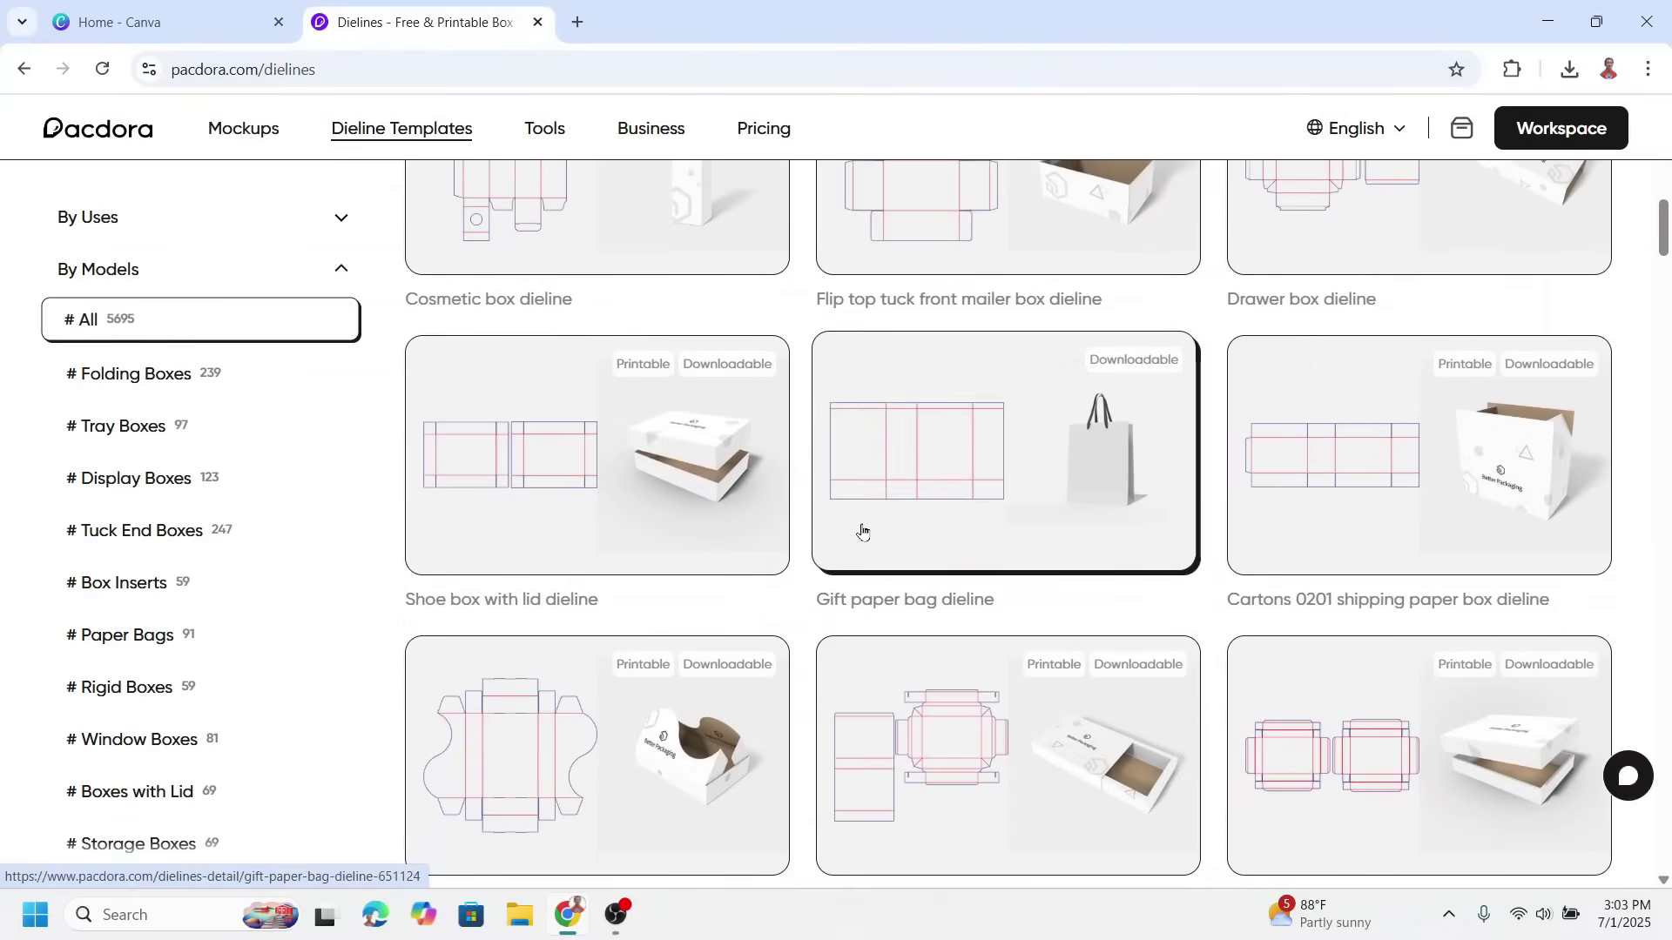
scroll(862, 531, up, 2)
scroll(862, 529, down, 8)
scroll(862, 530, up, 9)
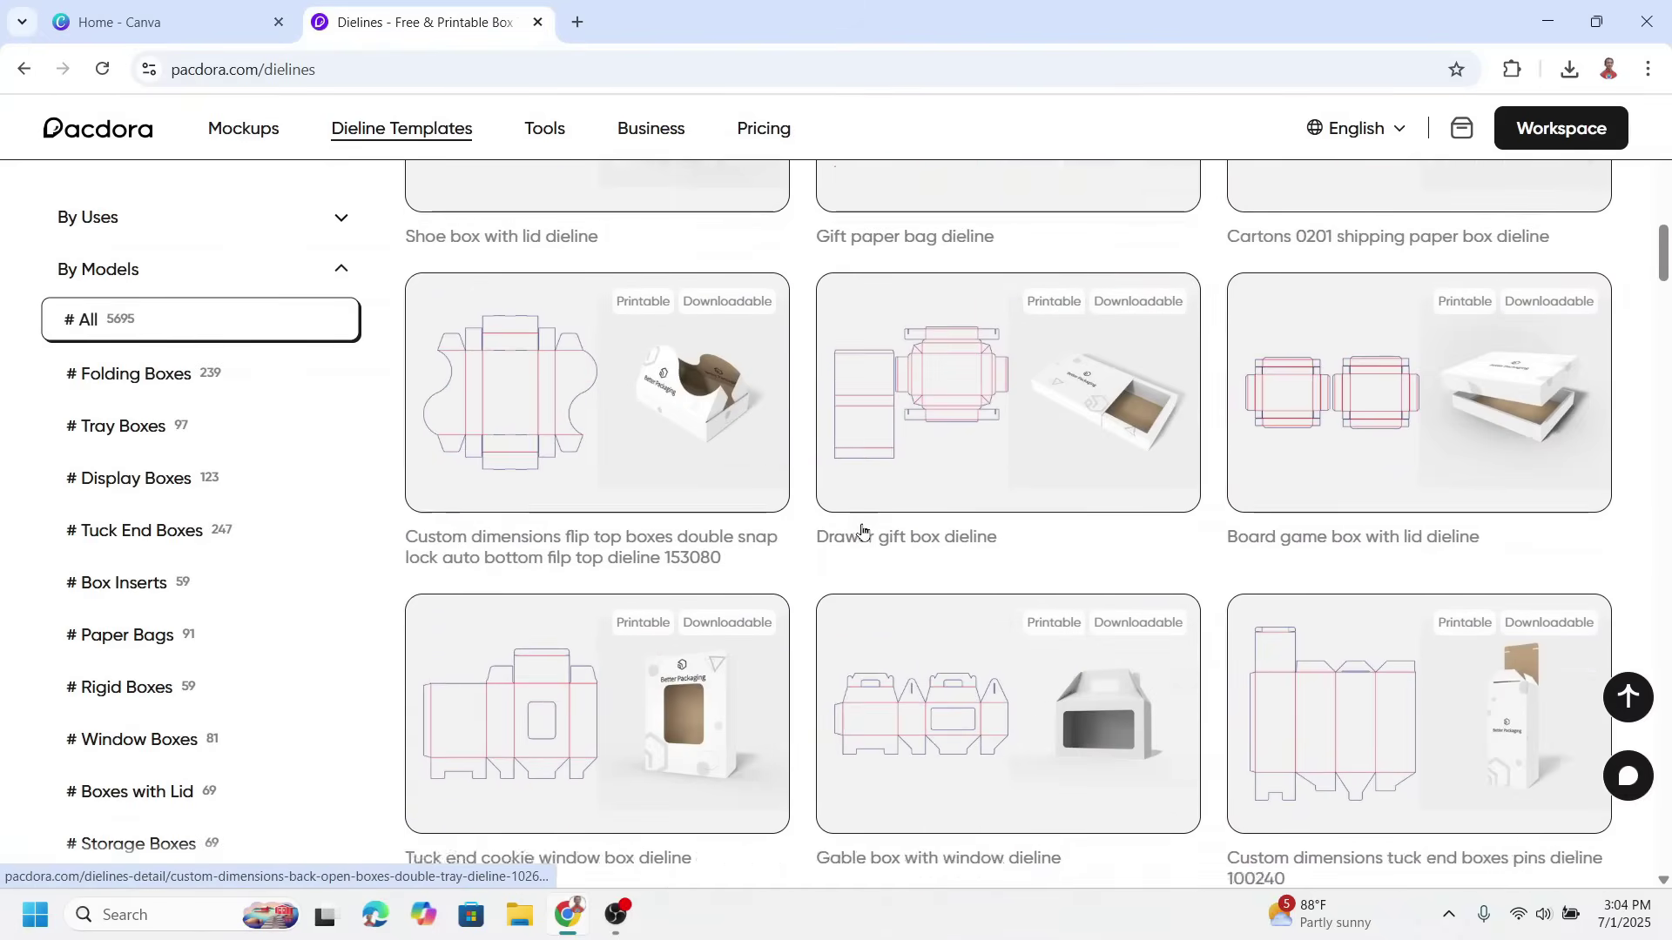
scroll(861, 530, up, 10)
click(681, 506)
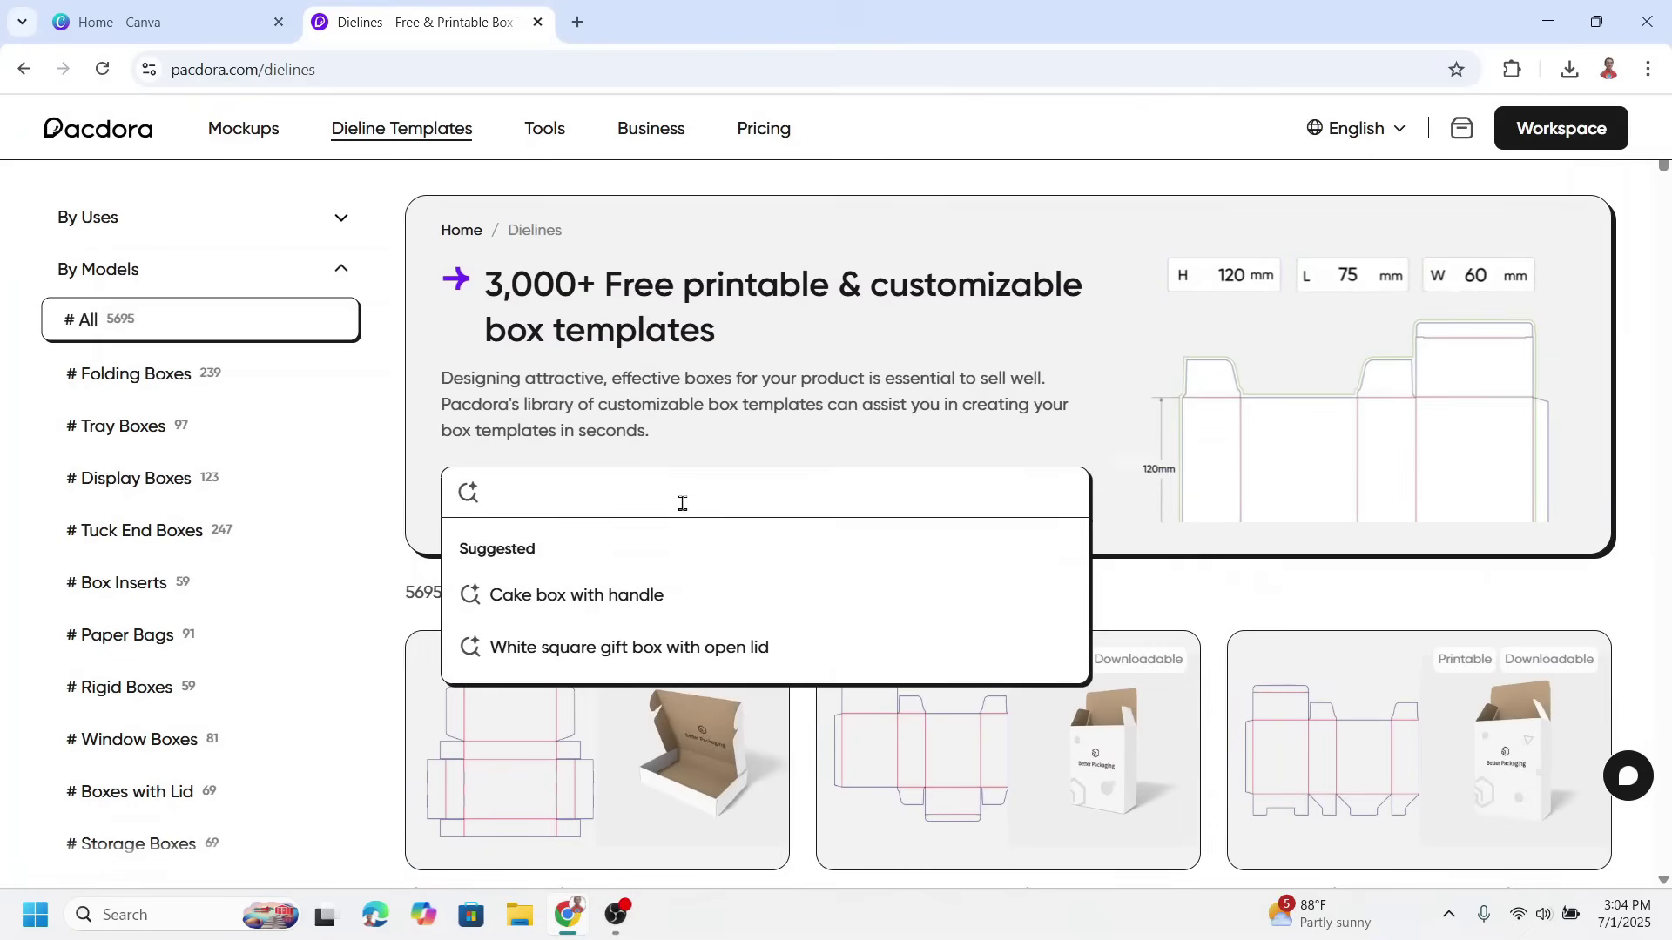
- Search the dieline library for 't-shirt' and browse the 78 results
text(t-s)
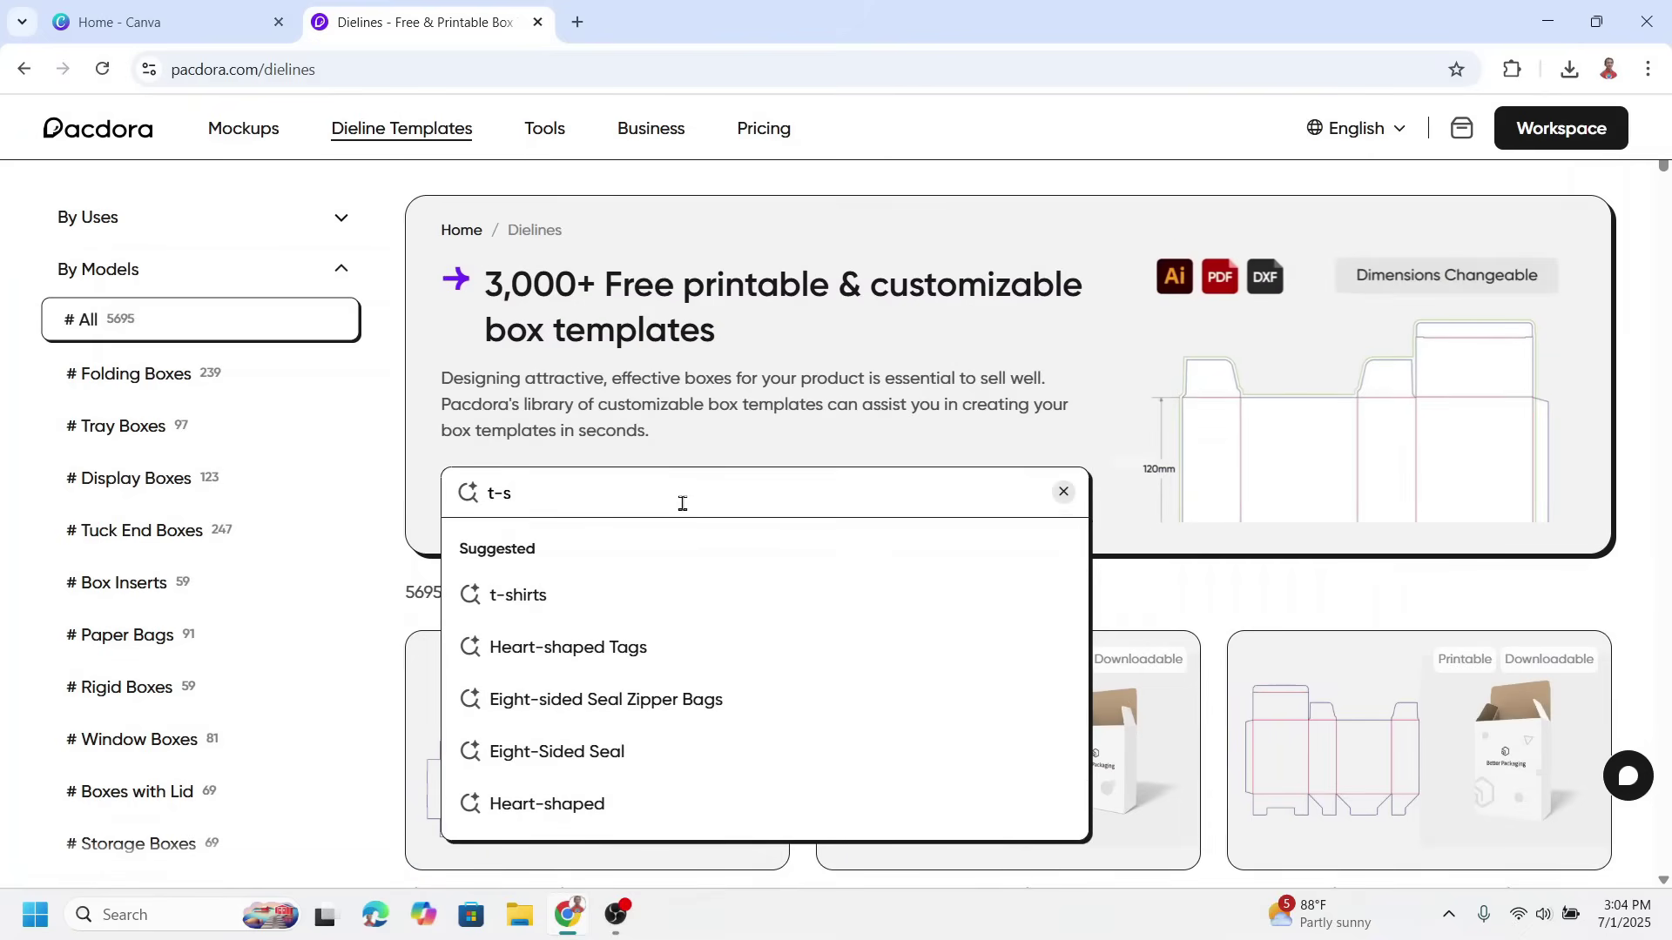
text(hirt)
key(Return)
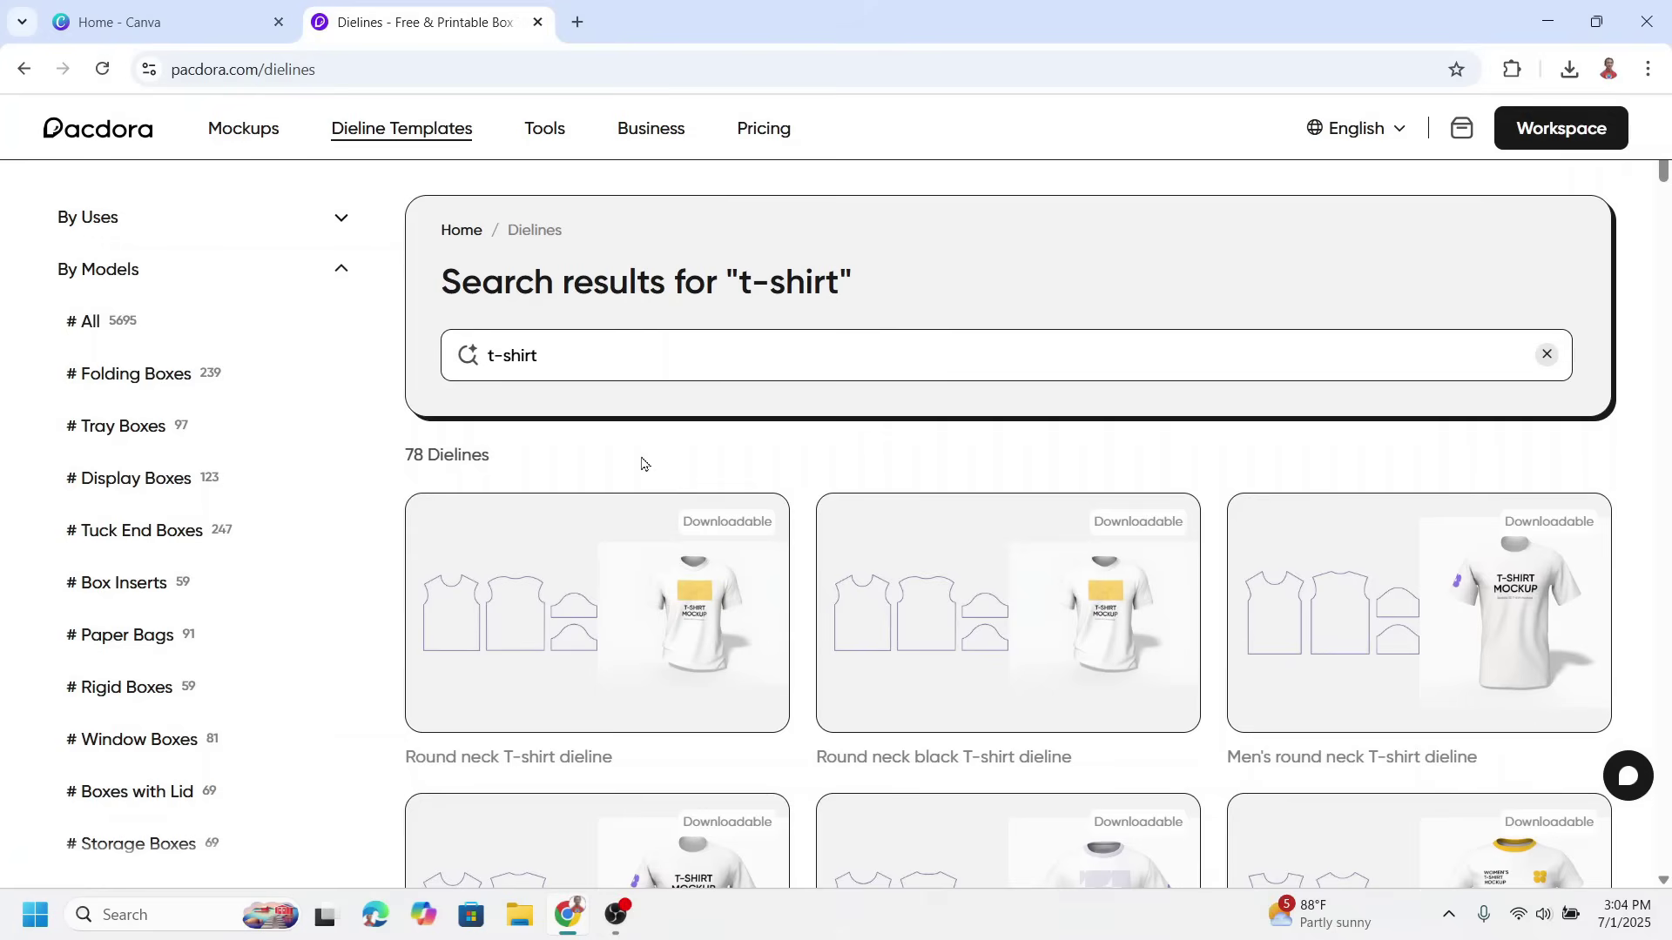
scroll(770, 523, down, 8)
scroll(771, 522, down, 7)
scroll(770, 522, up, 10)
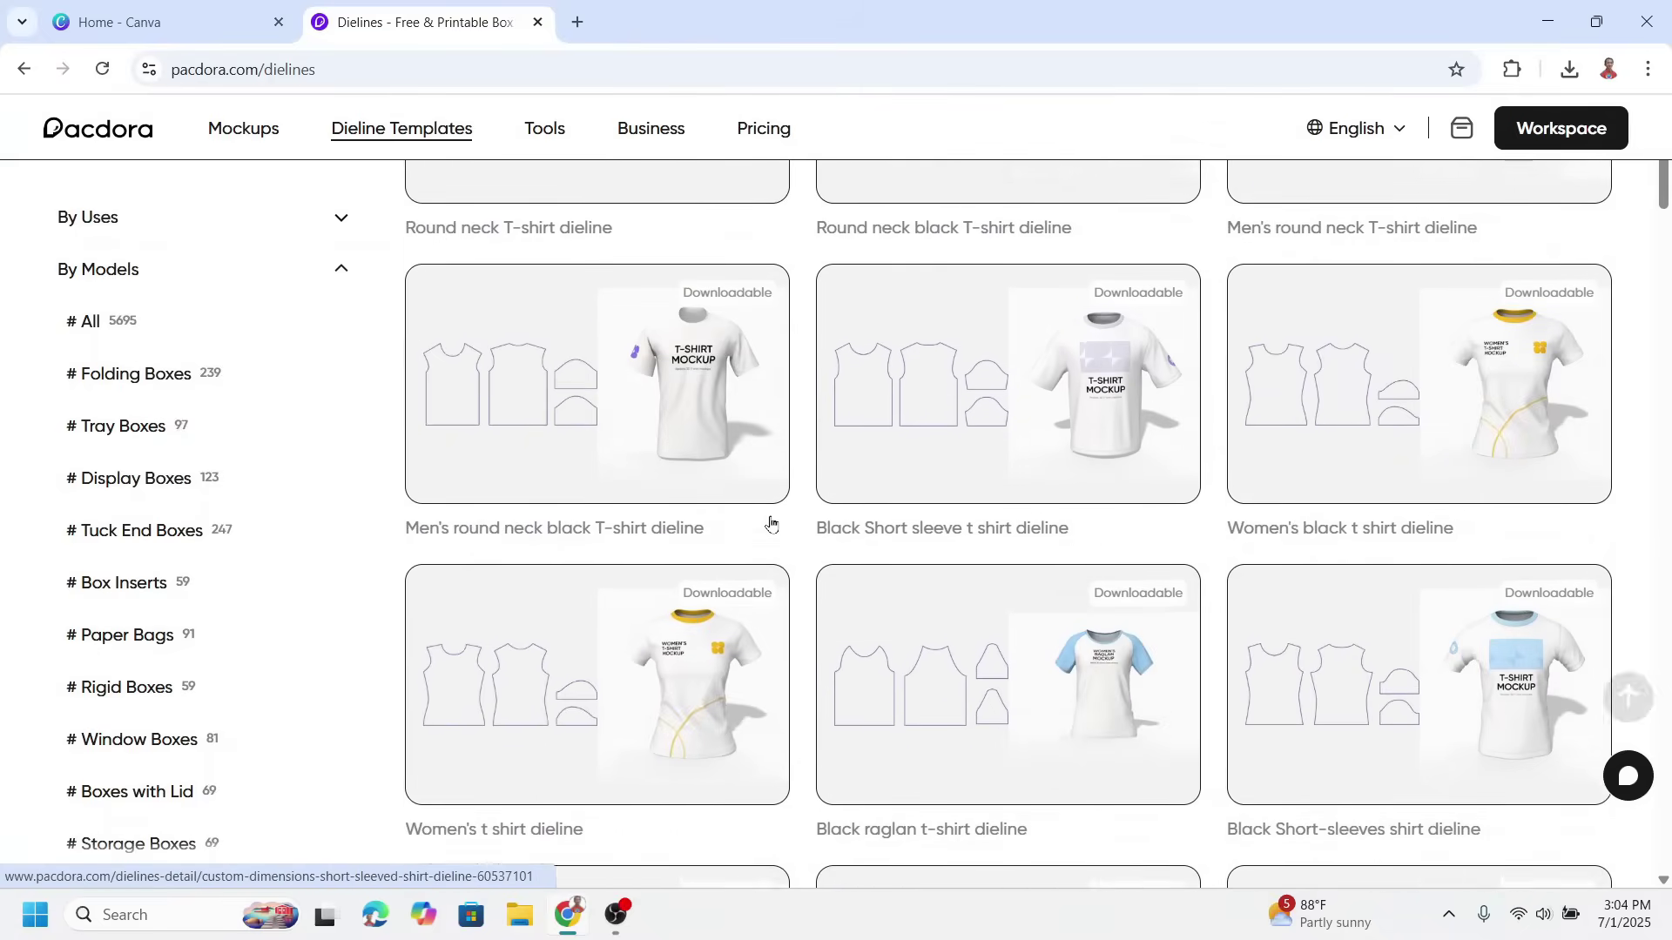
scroll(770, 522, up, 3)
scroll(1433, 578, up, 1)
scroll(1437, 581, down, 7)
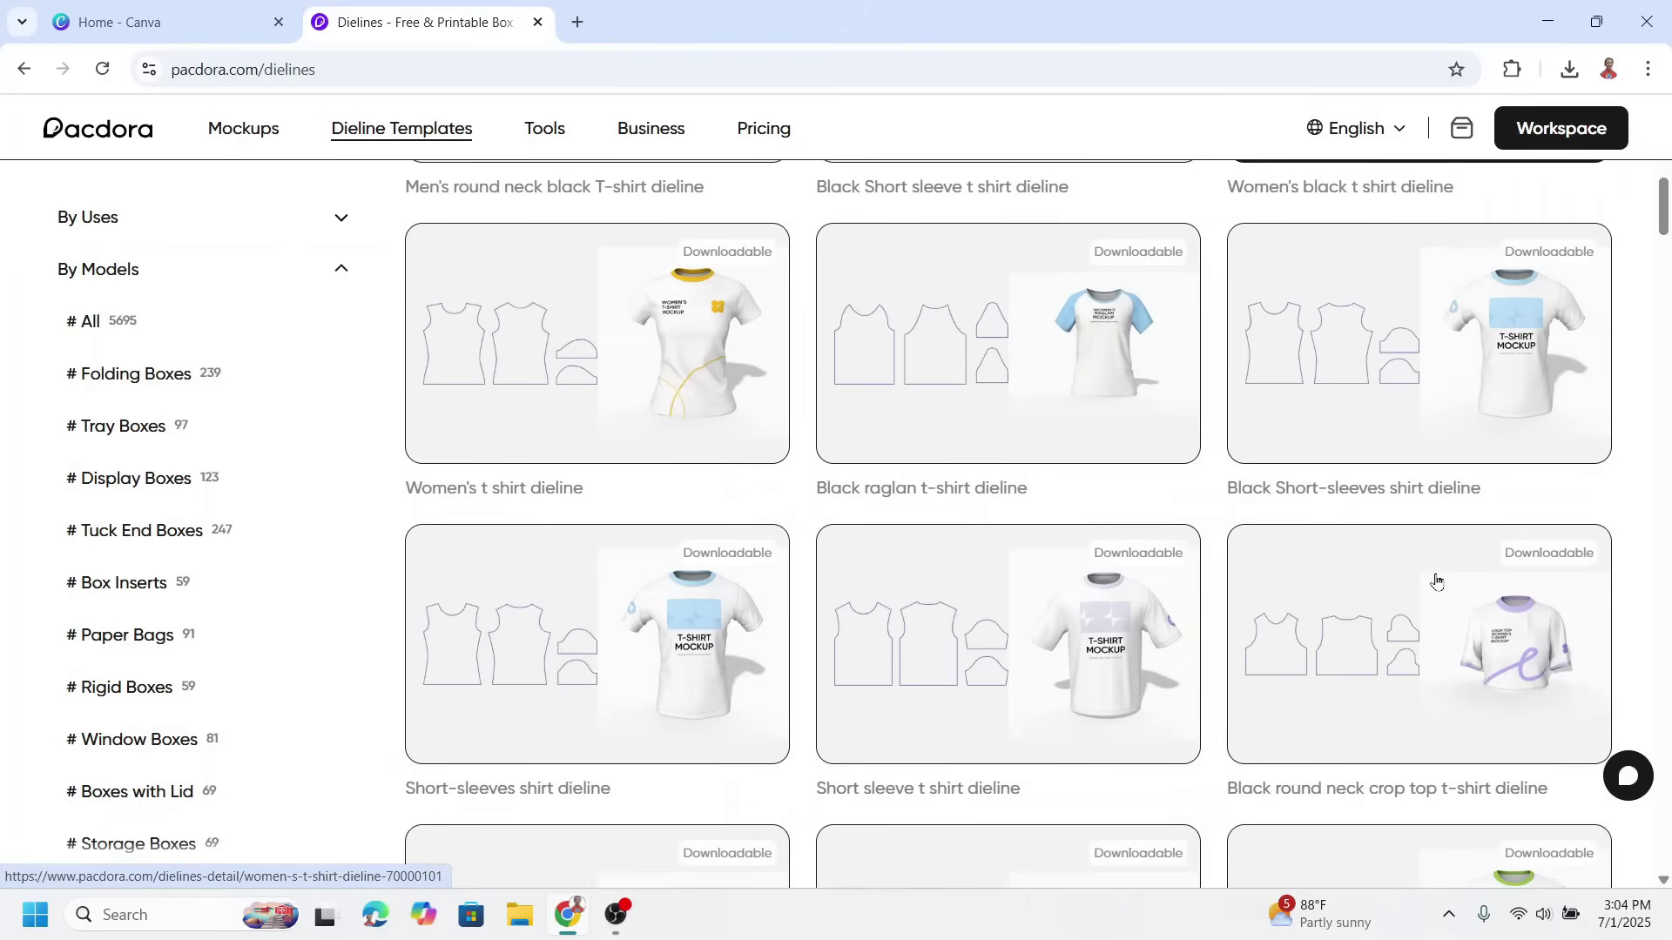
scroll(1436, 581, down, 10)
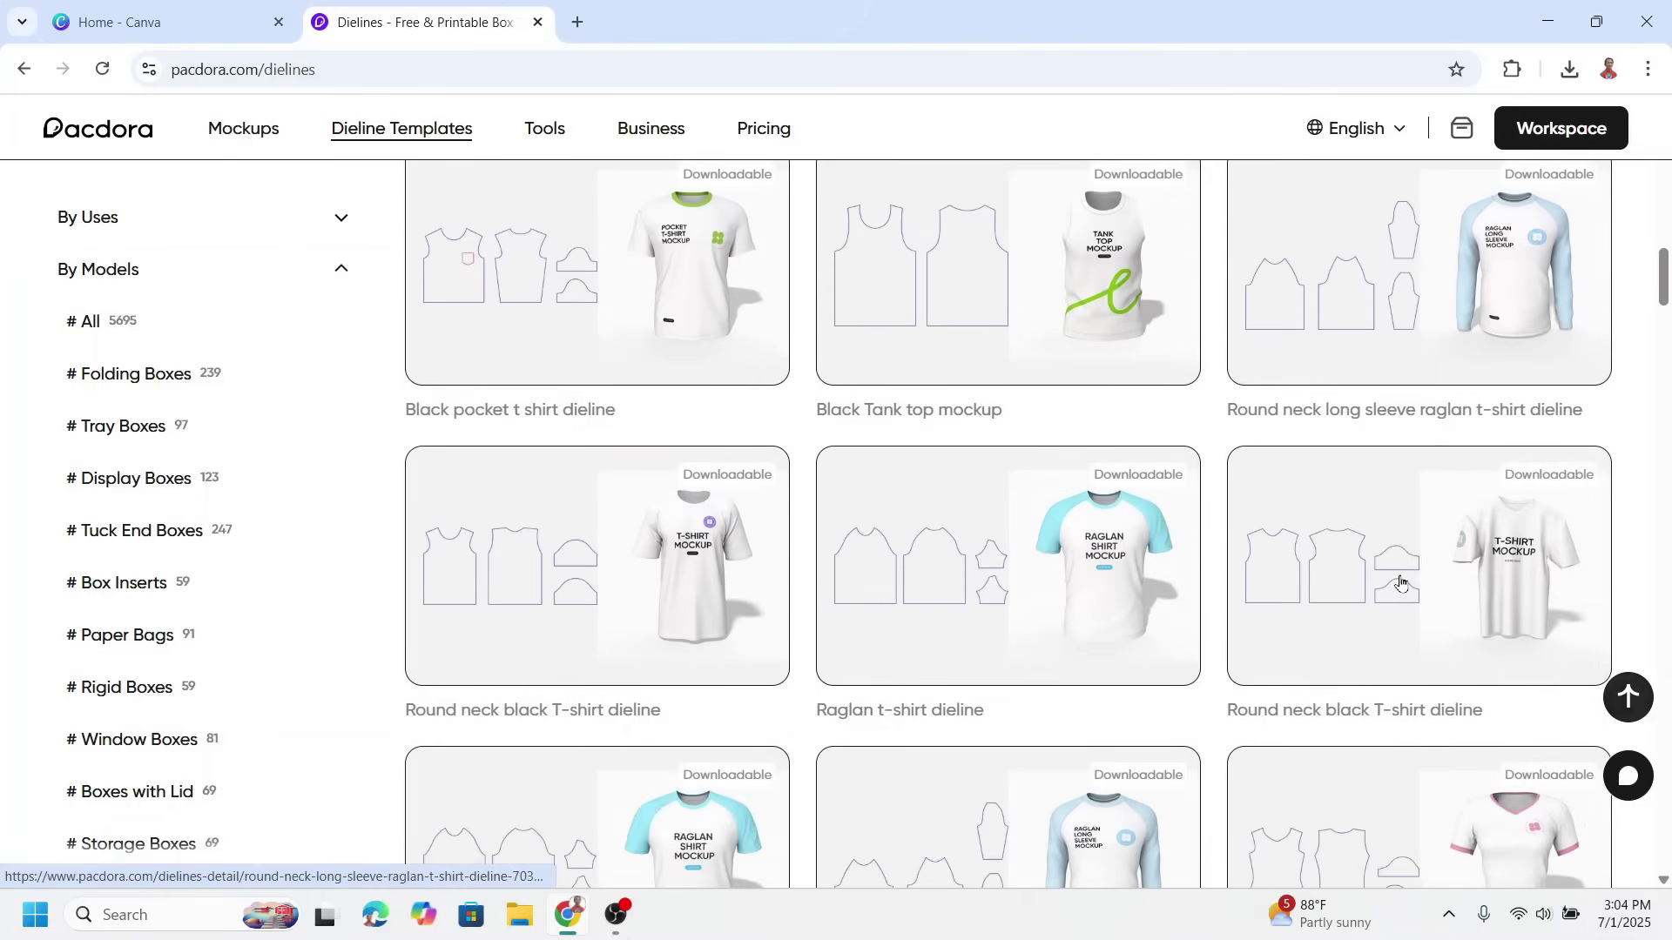
scroll(1401, 582, up, 3)
scroll(1399, 585, down, 10)
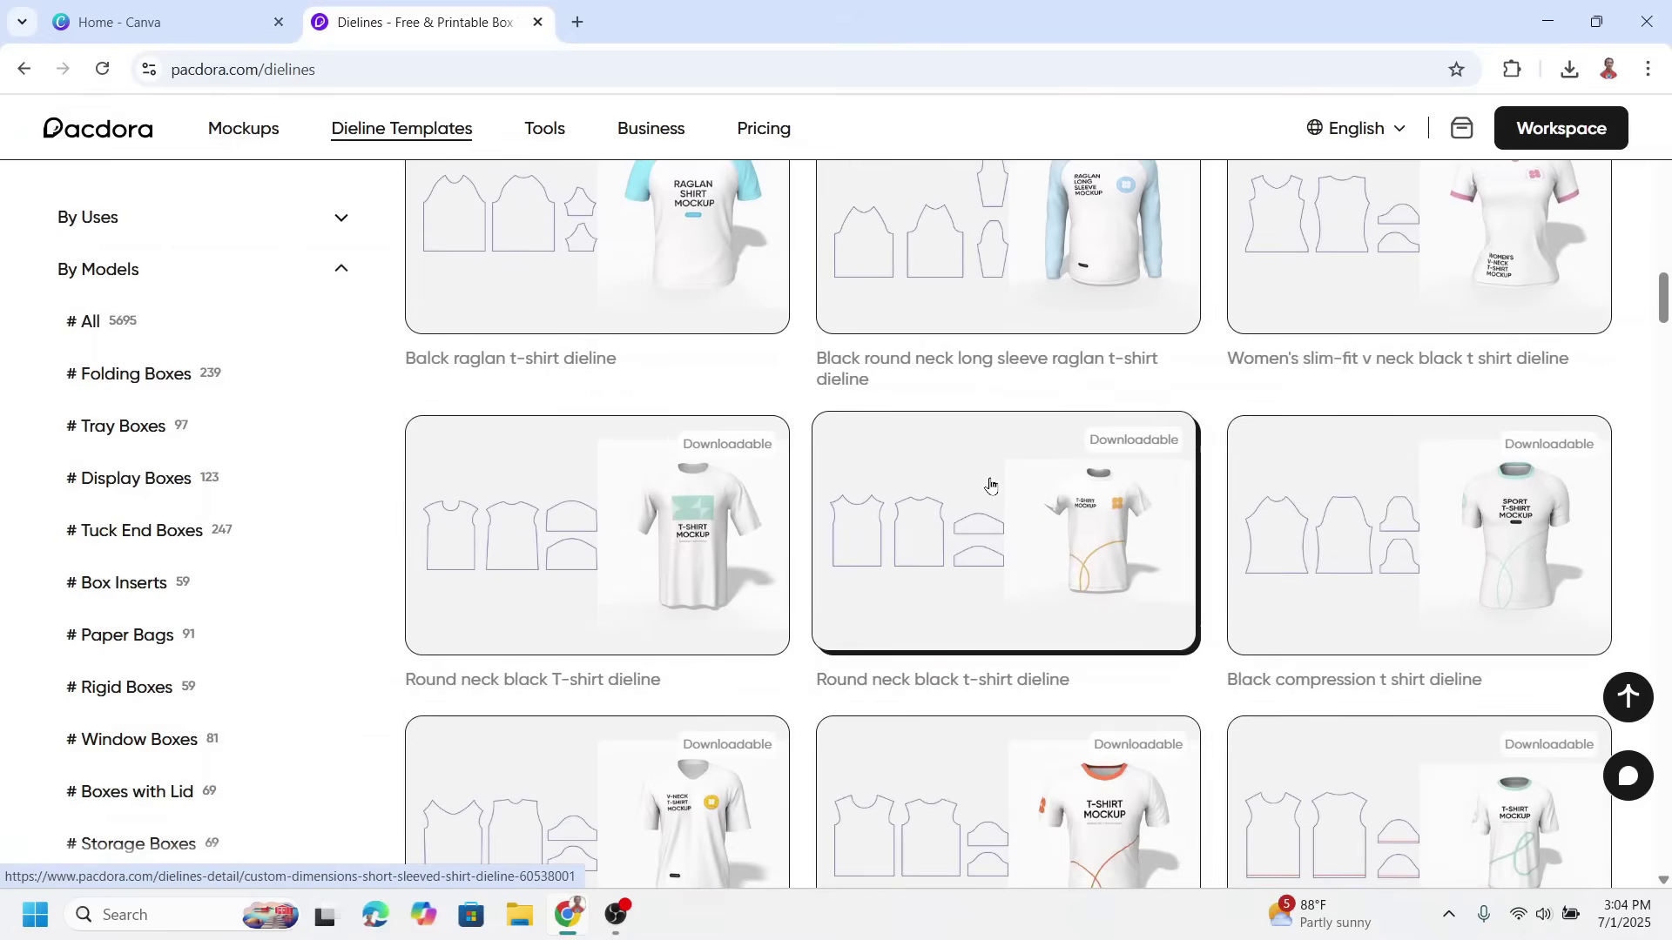
scroll(990, 485, down, 10)
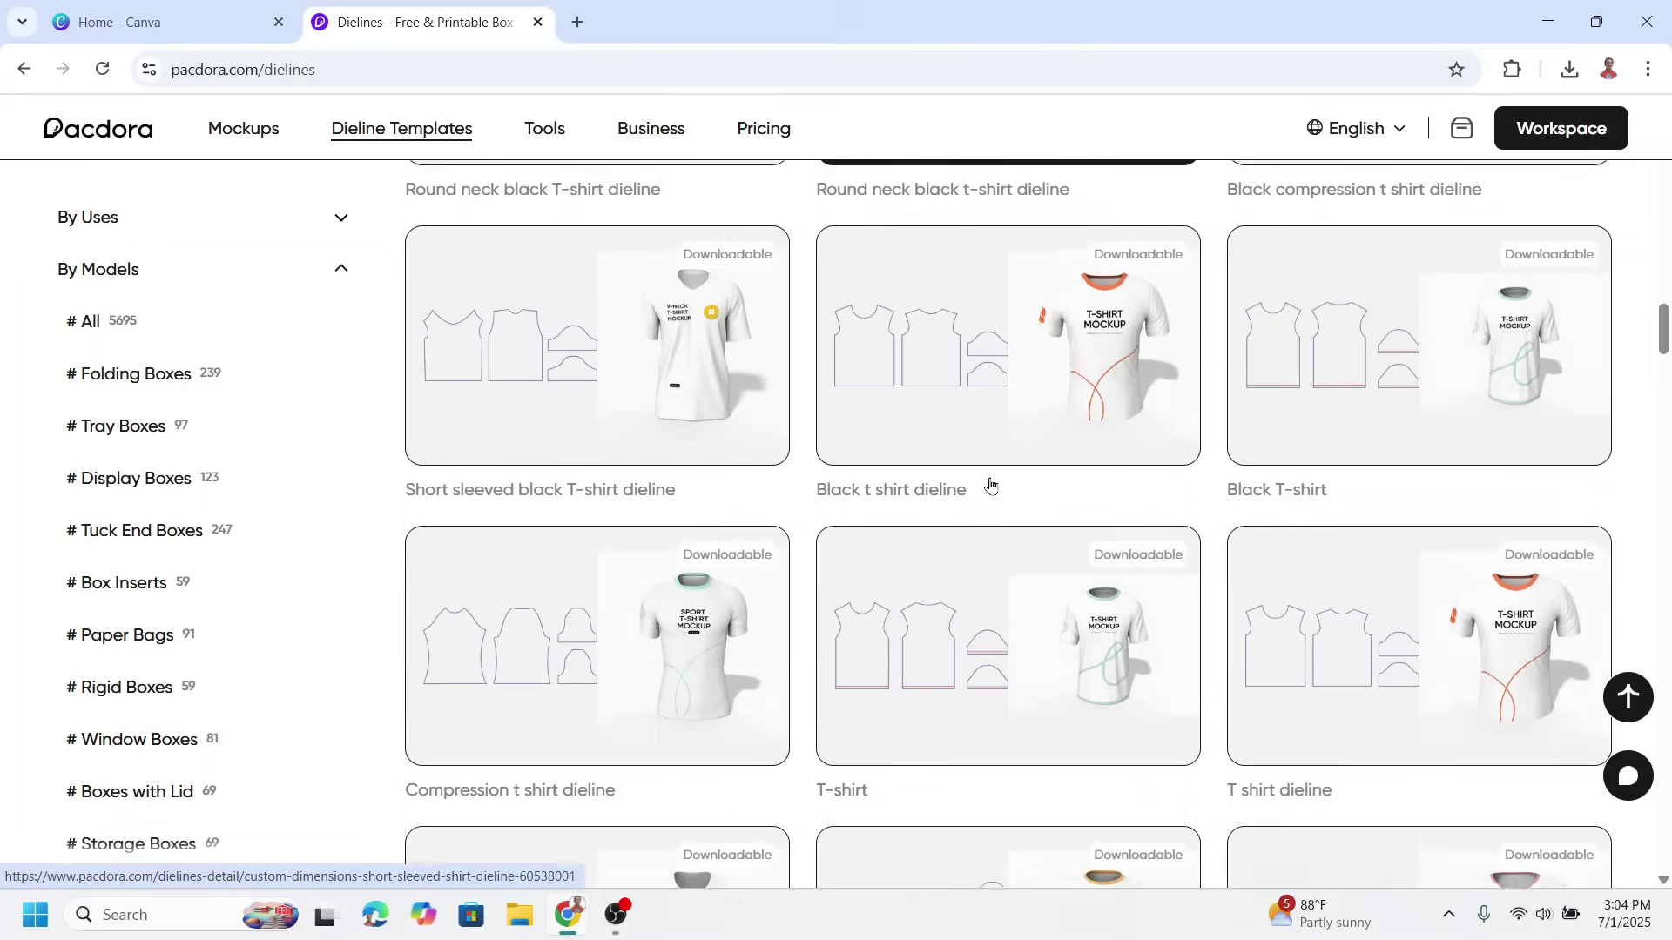
scroll(992, 488, down, 10)
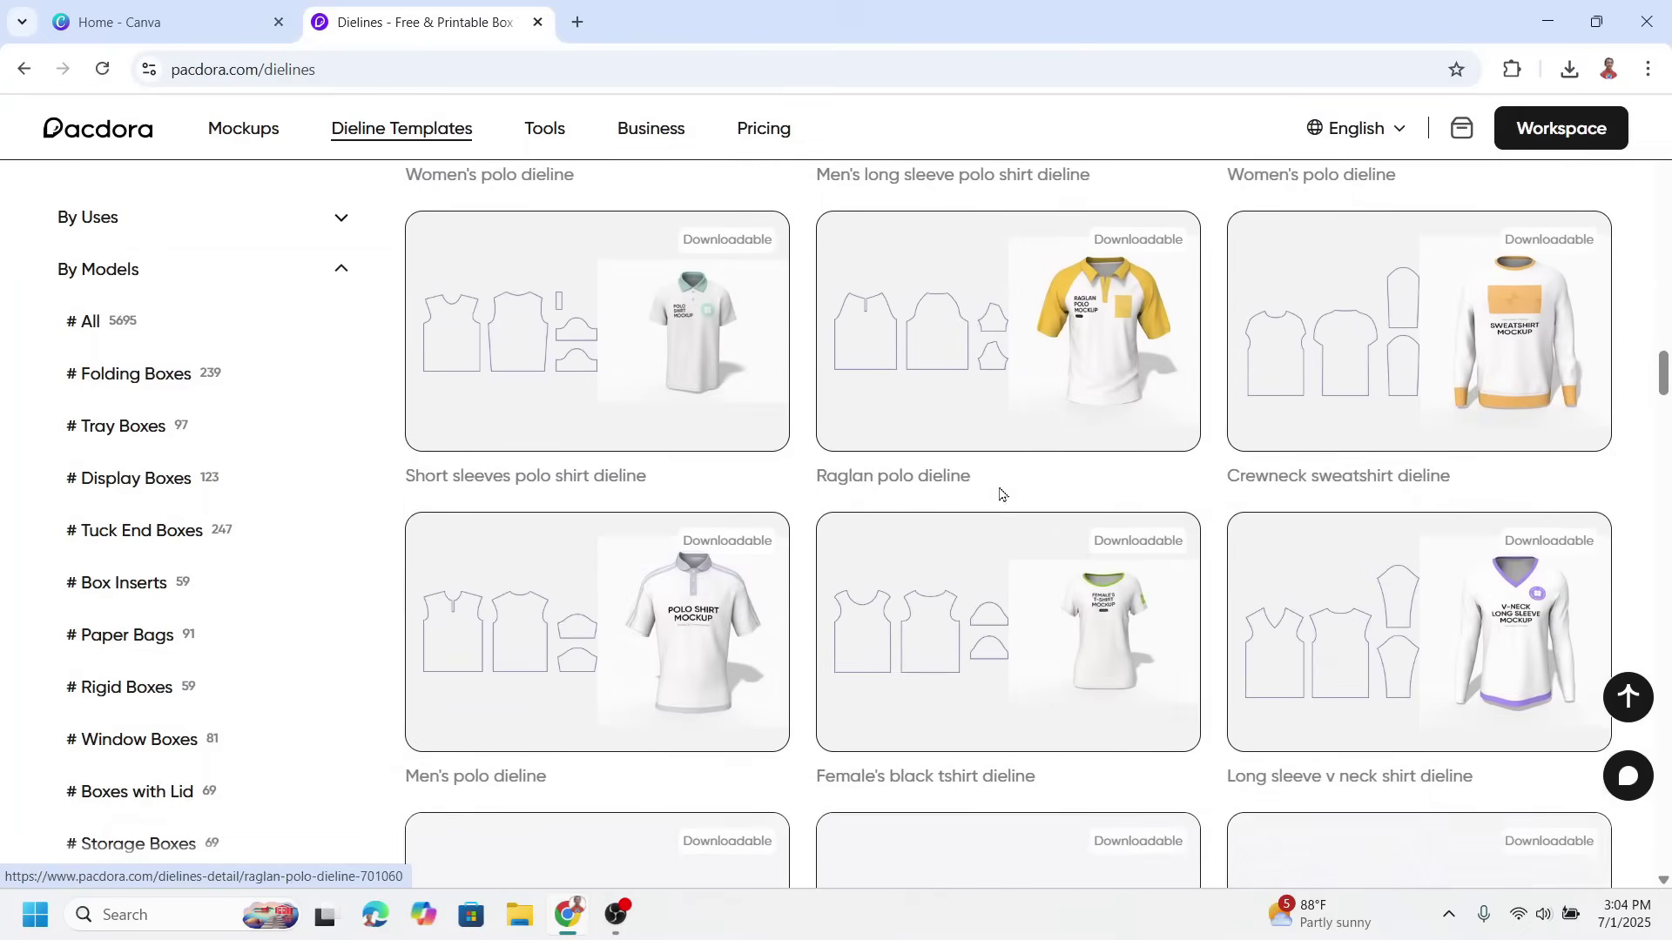
scroll(1000, 494, up, 15)
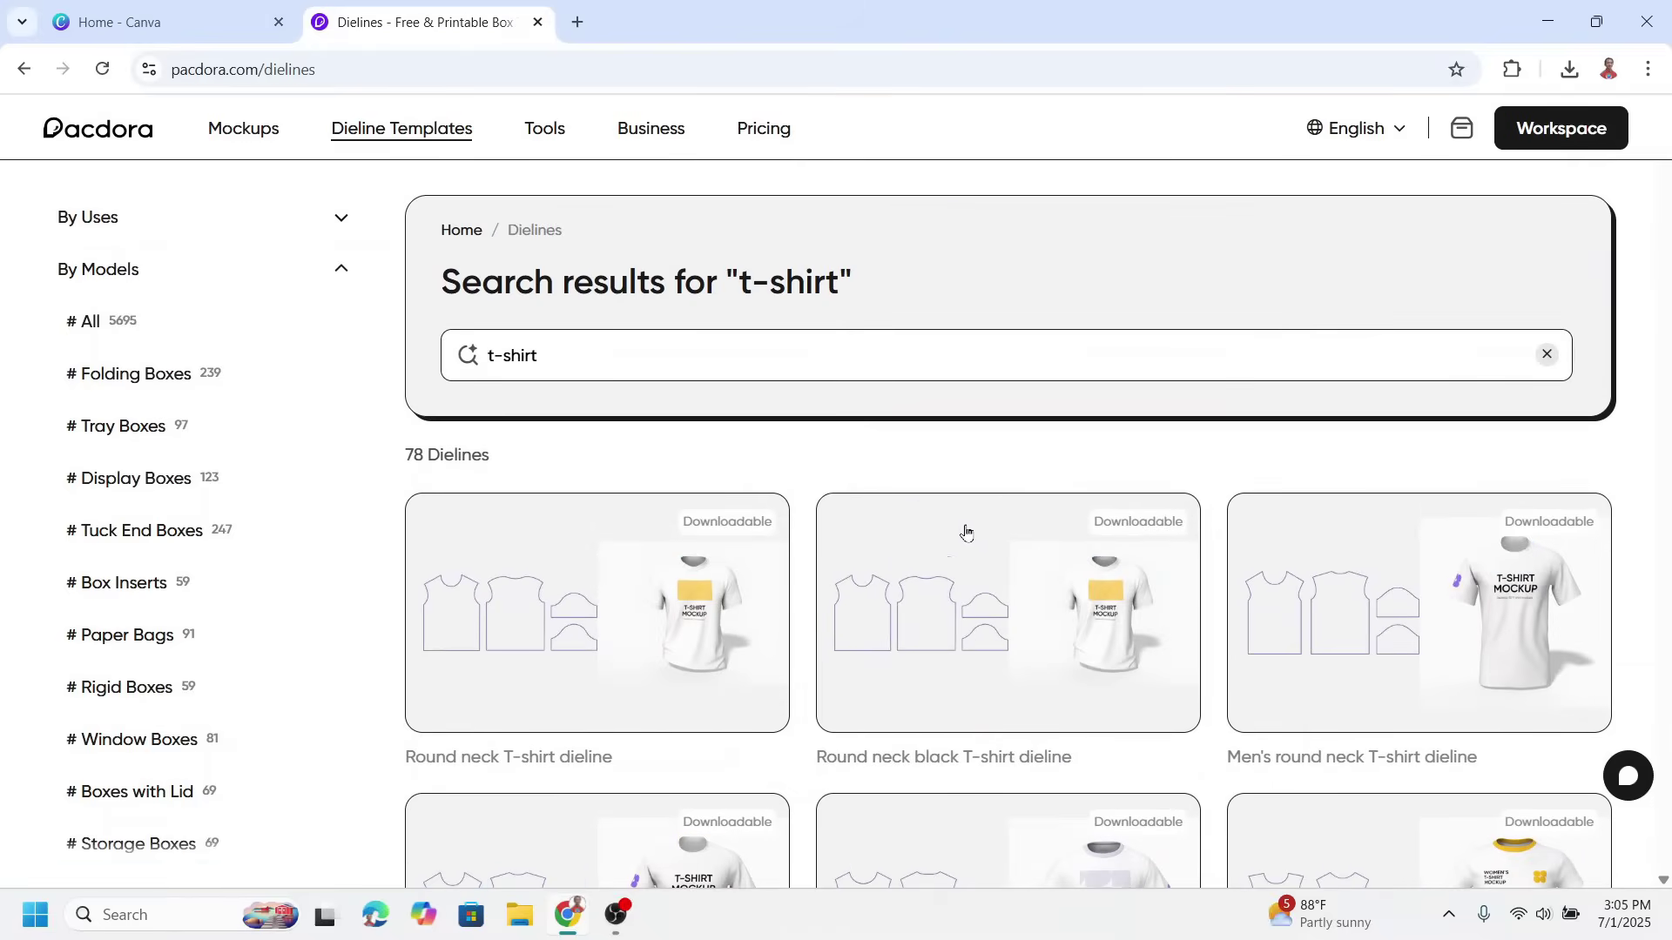
- Download the Round neck T-shirt dieline in PDF format
click(705, 630)
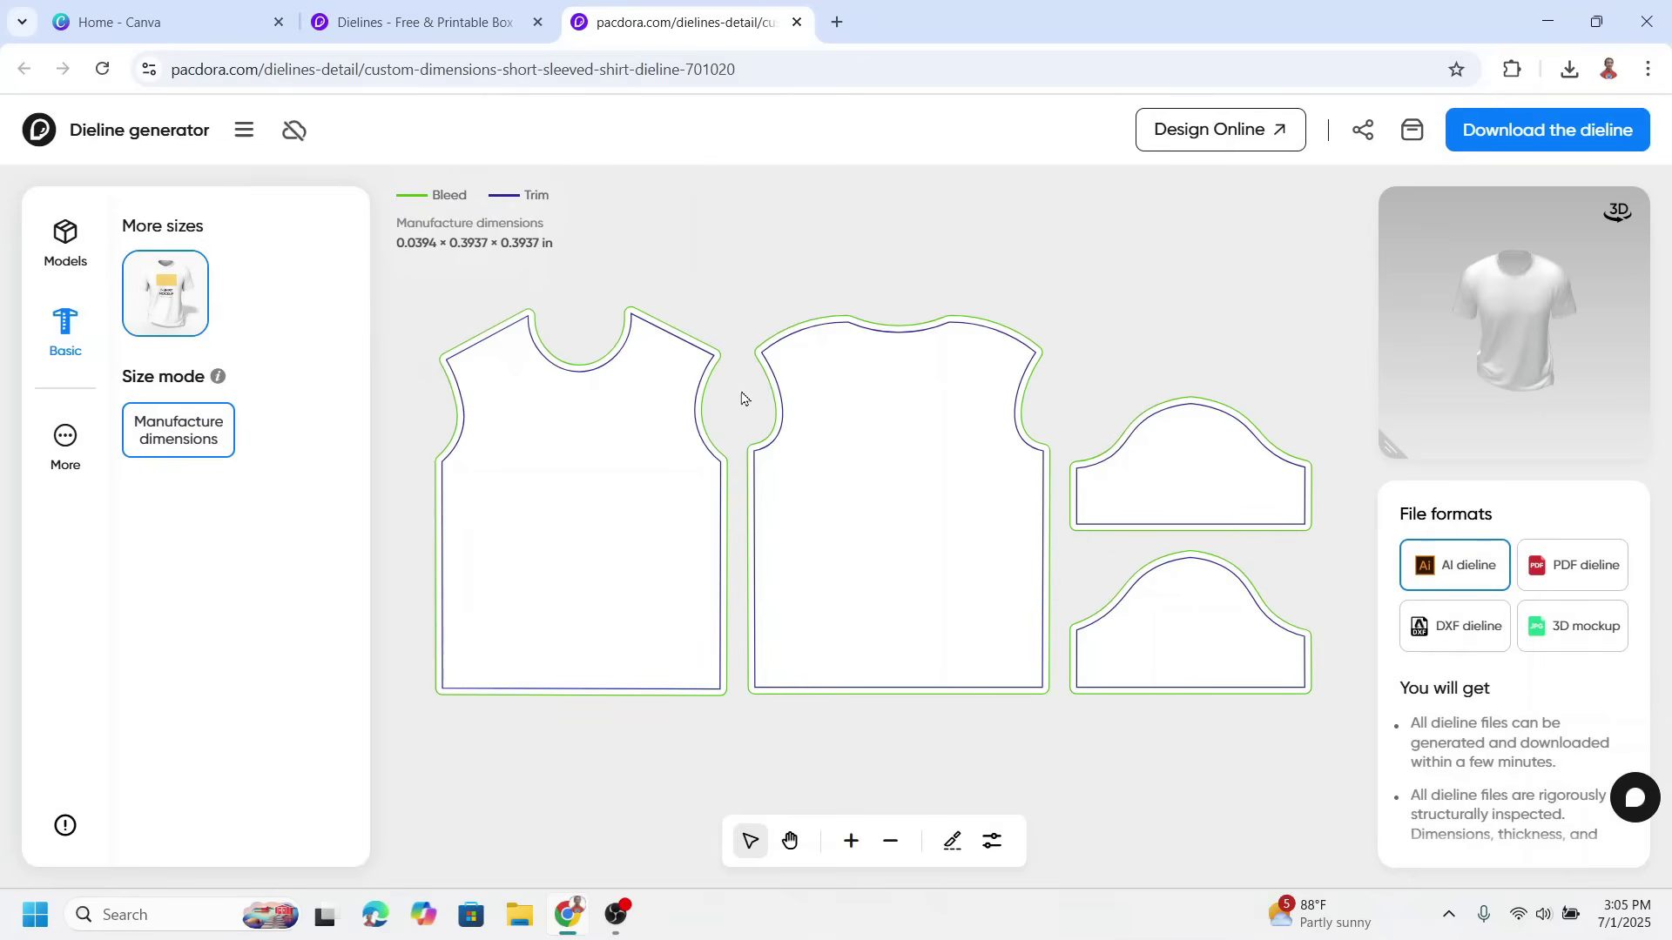
click(1591, 573)
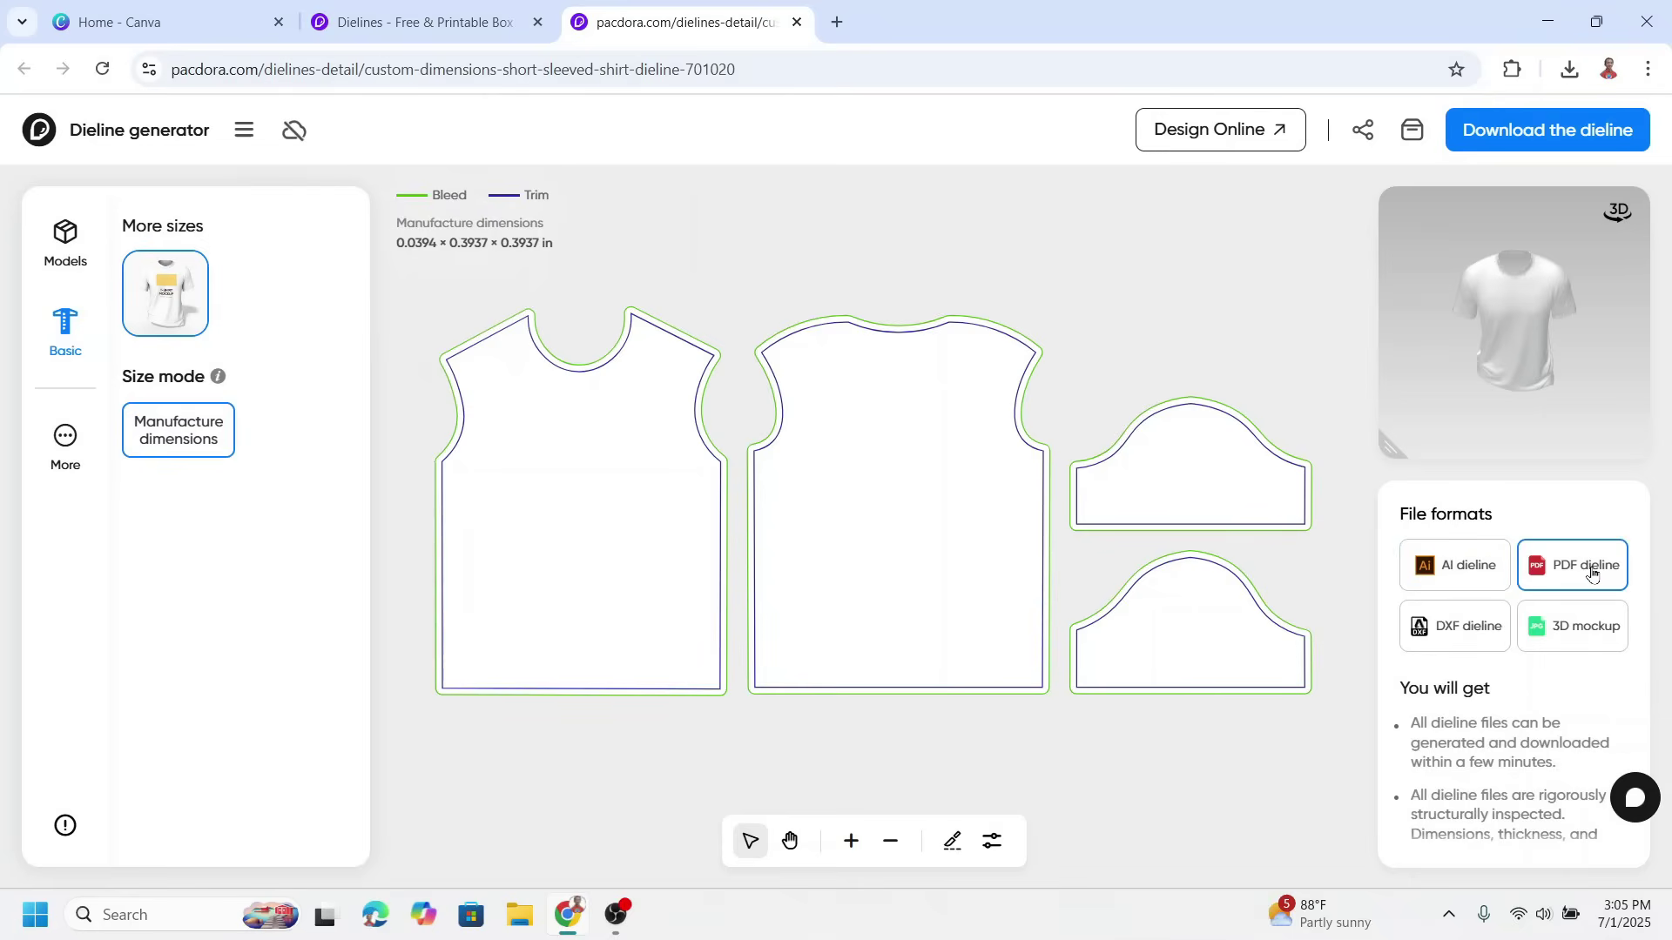
click(1600, 134)
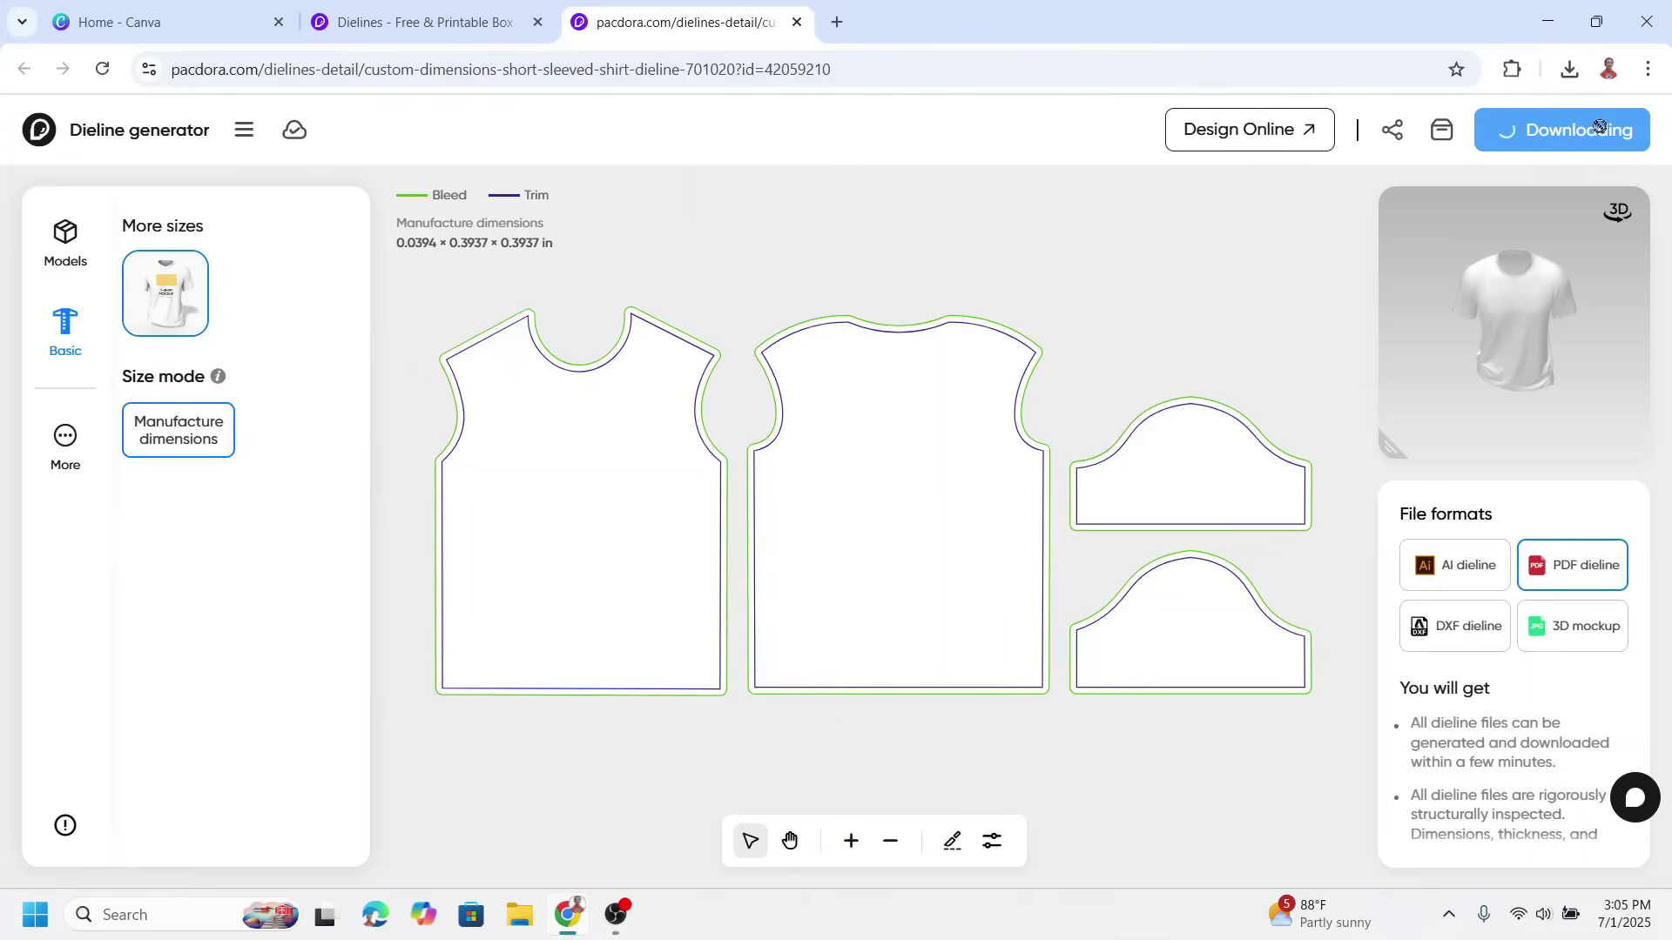
- Upload the downloaded T-shirt dieline PDF into Canva and open it as a design
click(170, 19)
click(1570, 69)
drag(1396, 174, 611, 626)
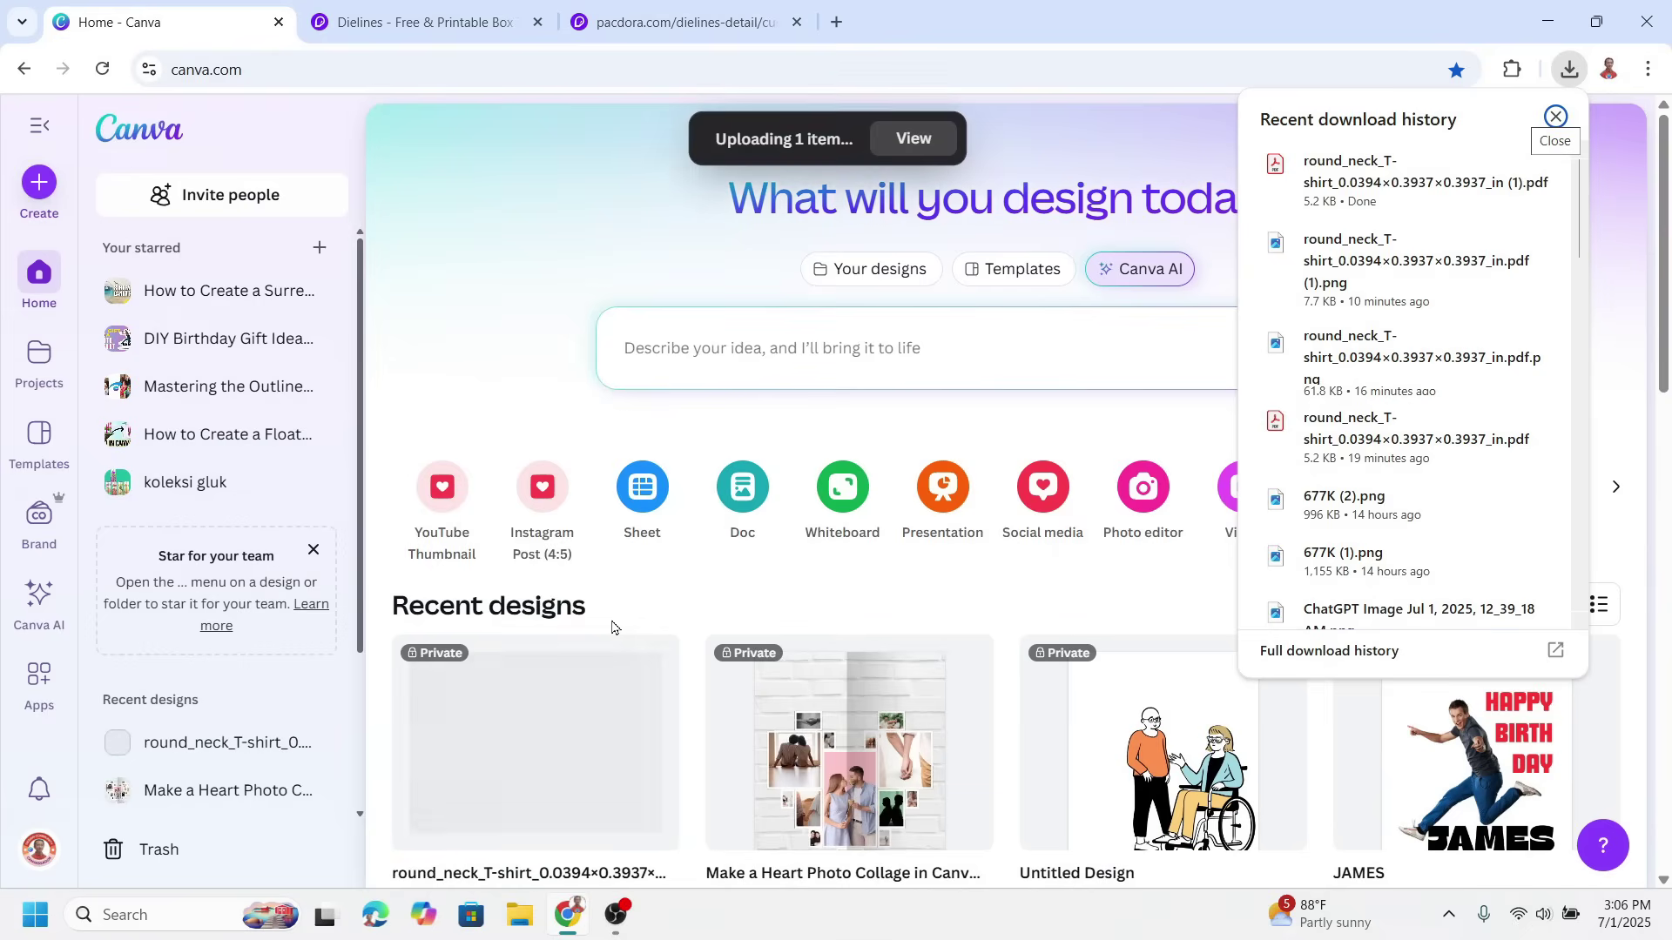
click(547, 758)
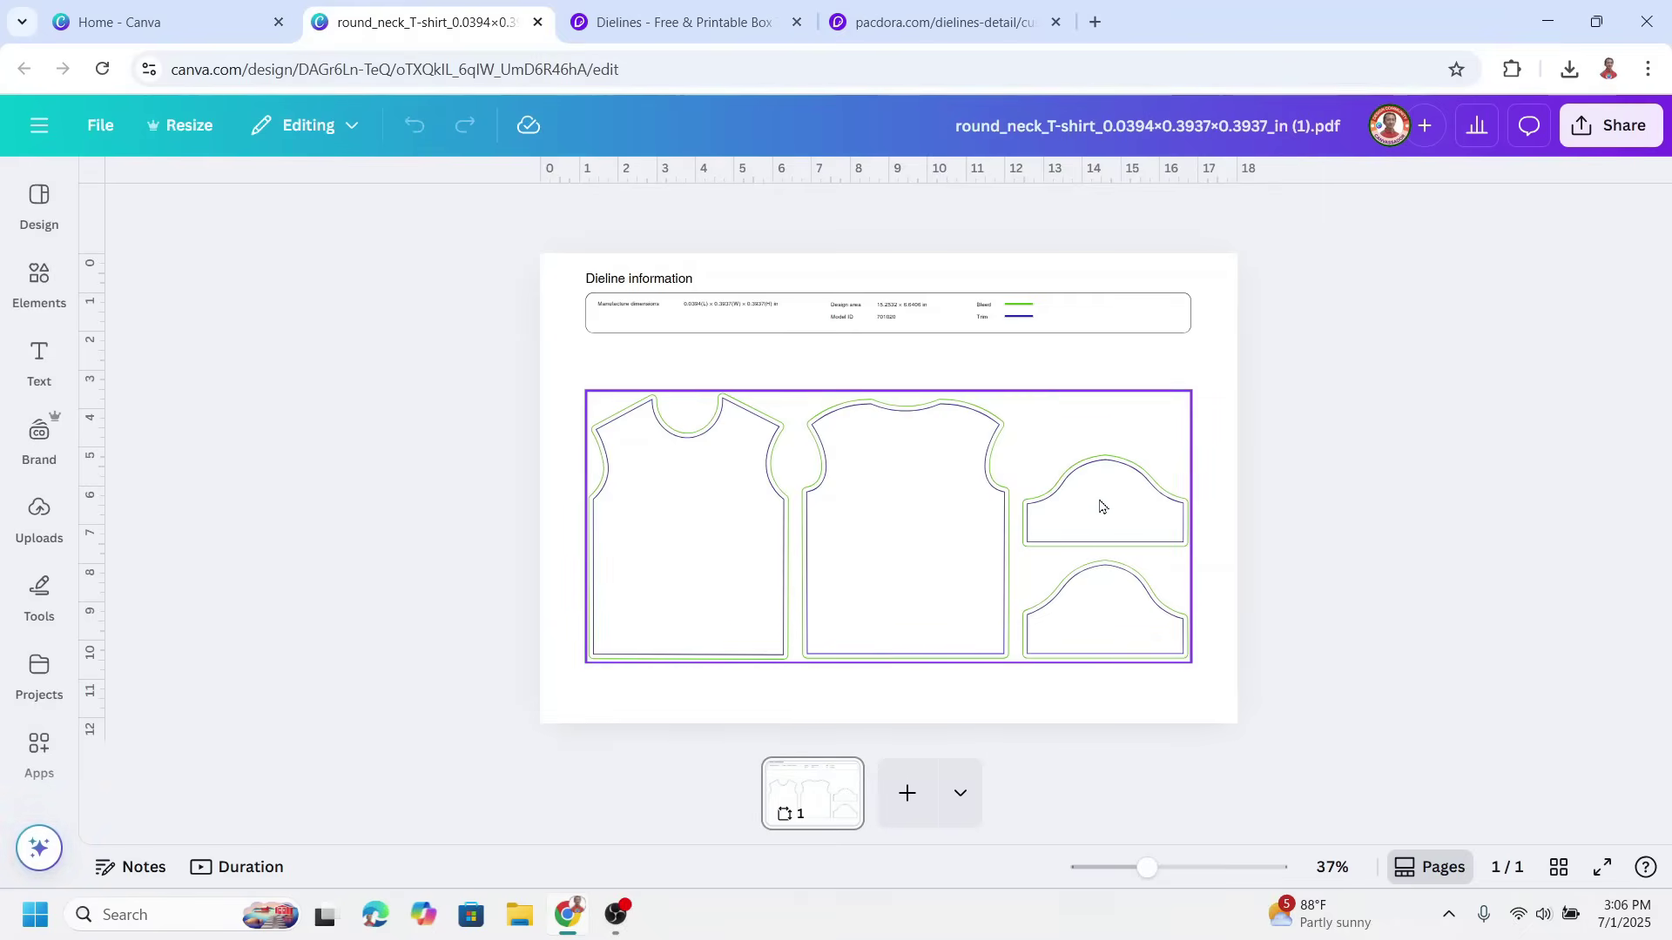
drag(1147, 871, 1170, 881)
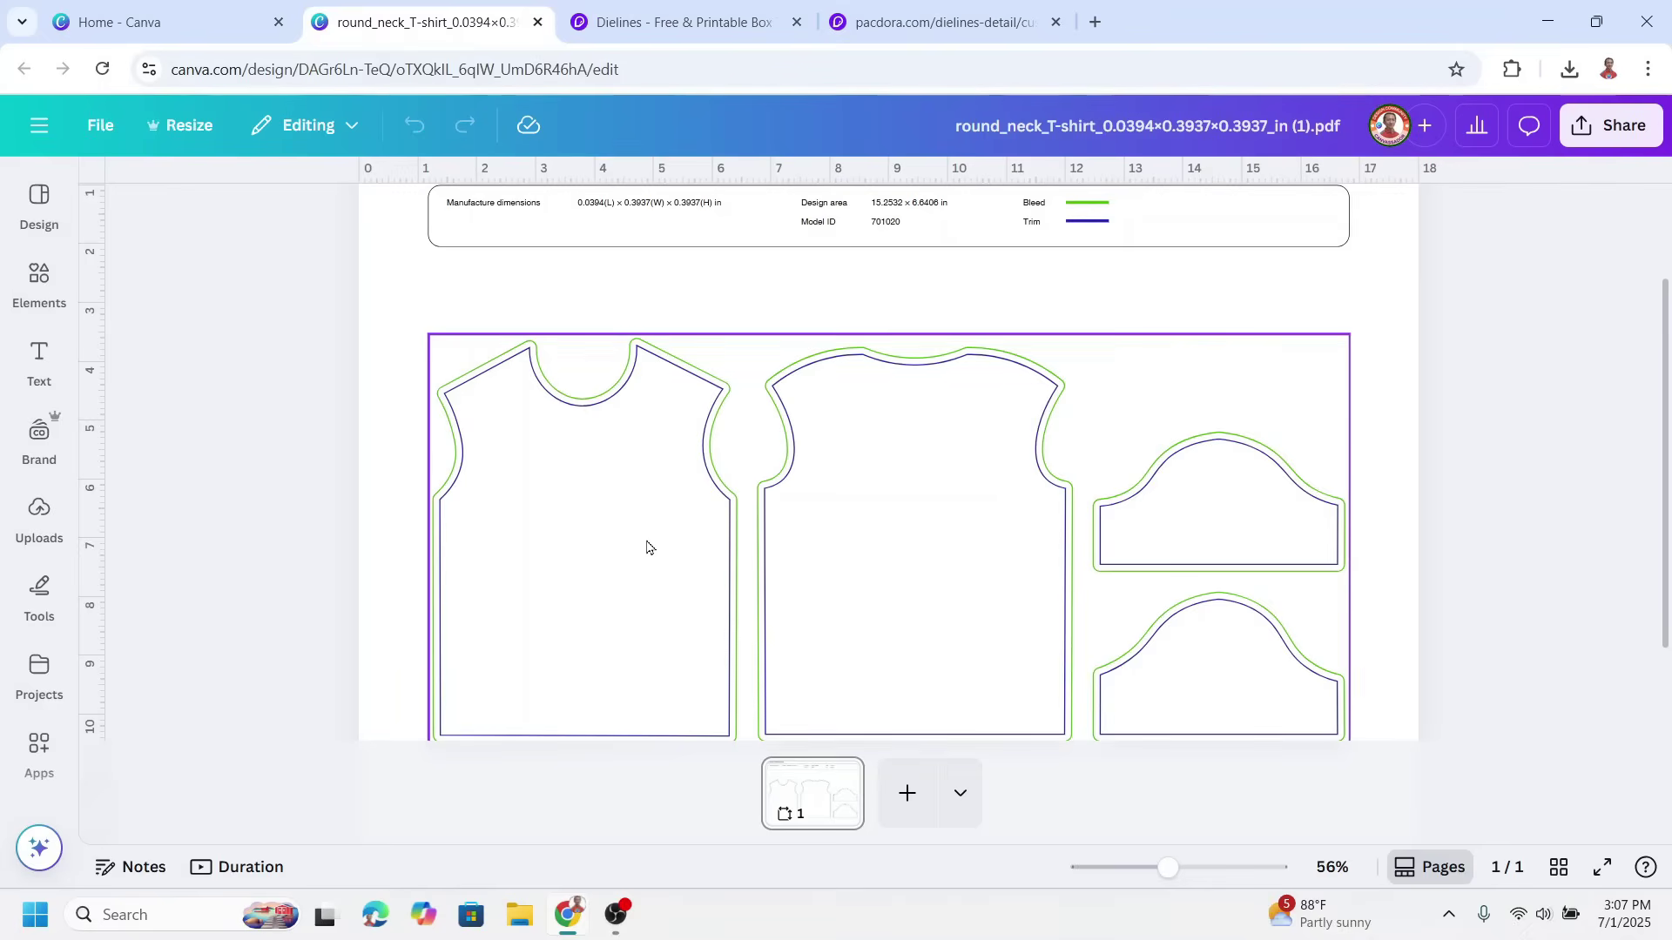
- Add the Vintage Mountain Beach graphic to the left shirt panel, shrunk to about 2.9 × 2.6
click(39, 287)
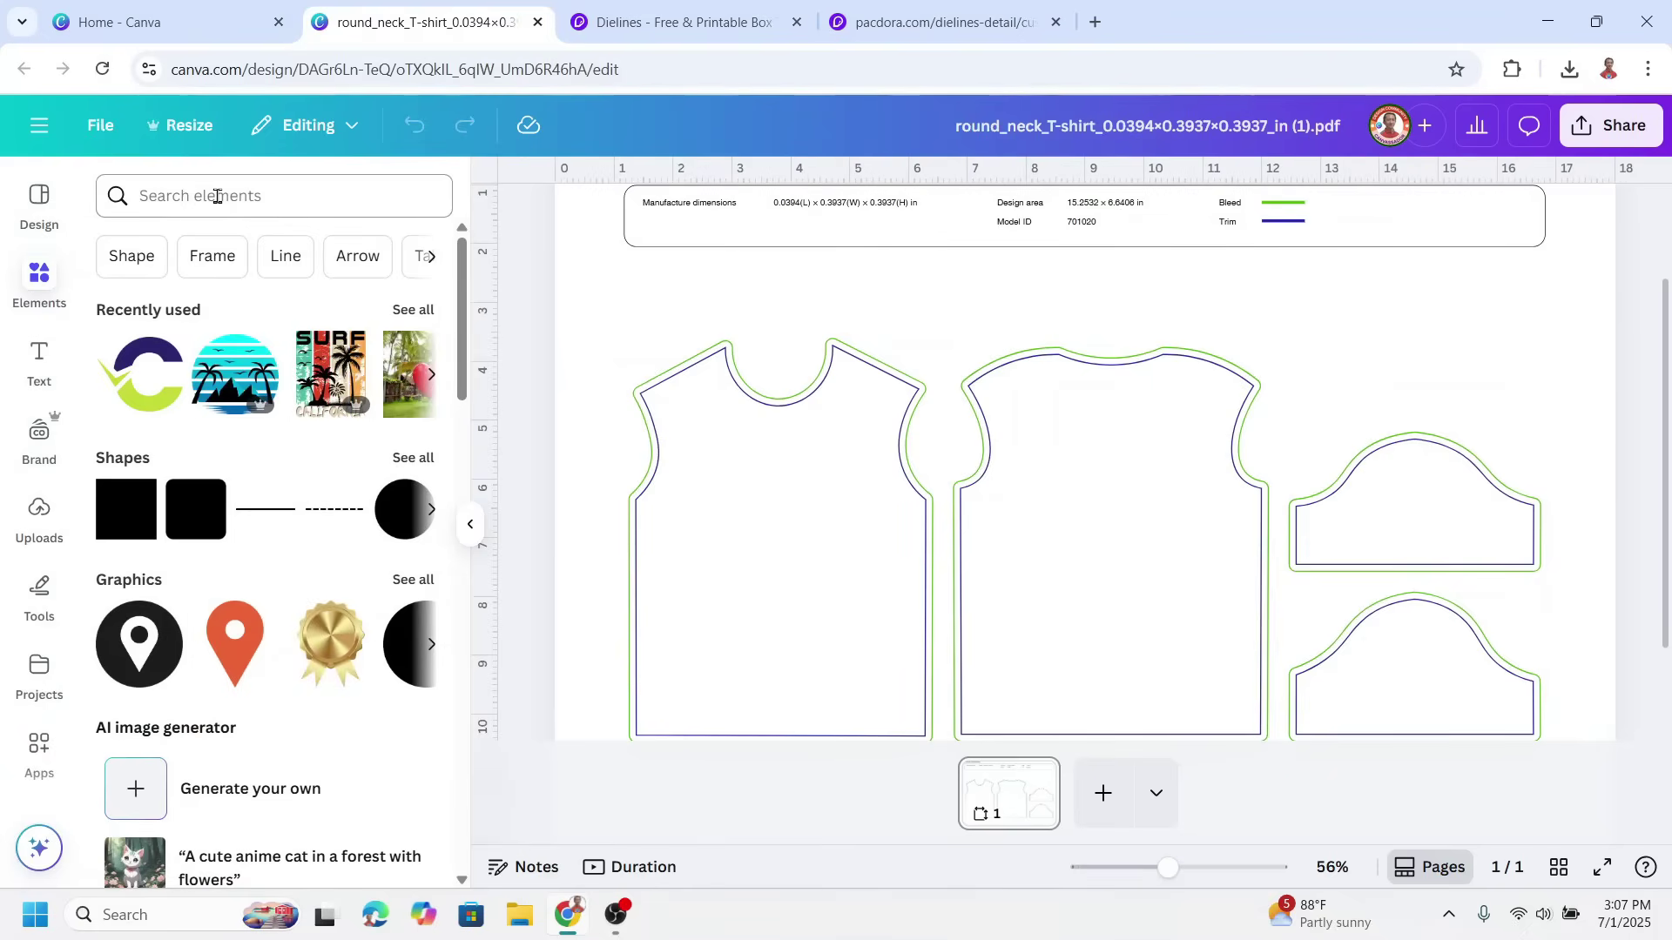
click(262, 351)
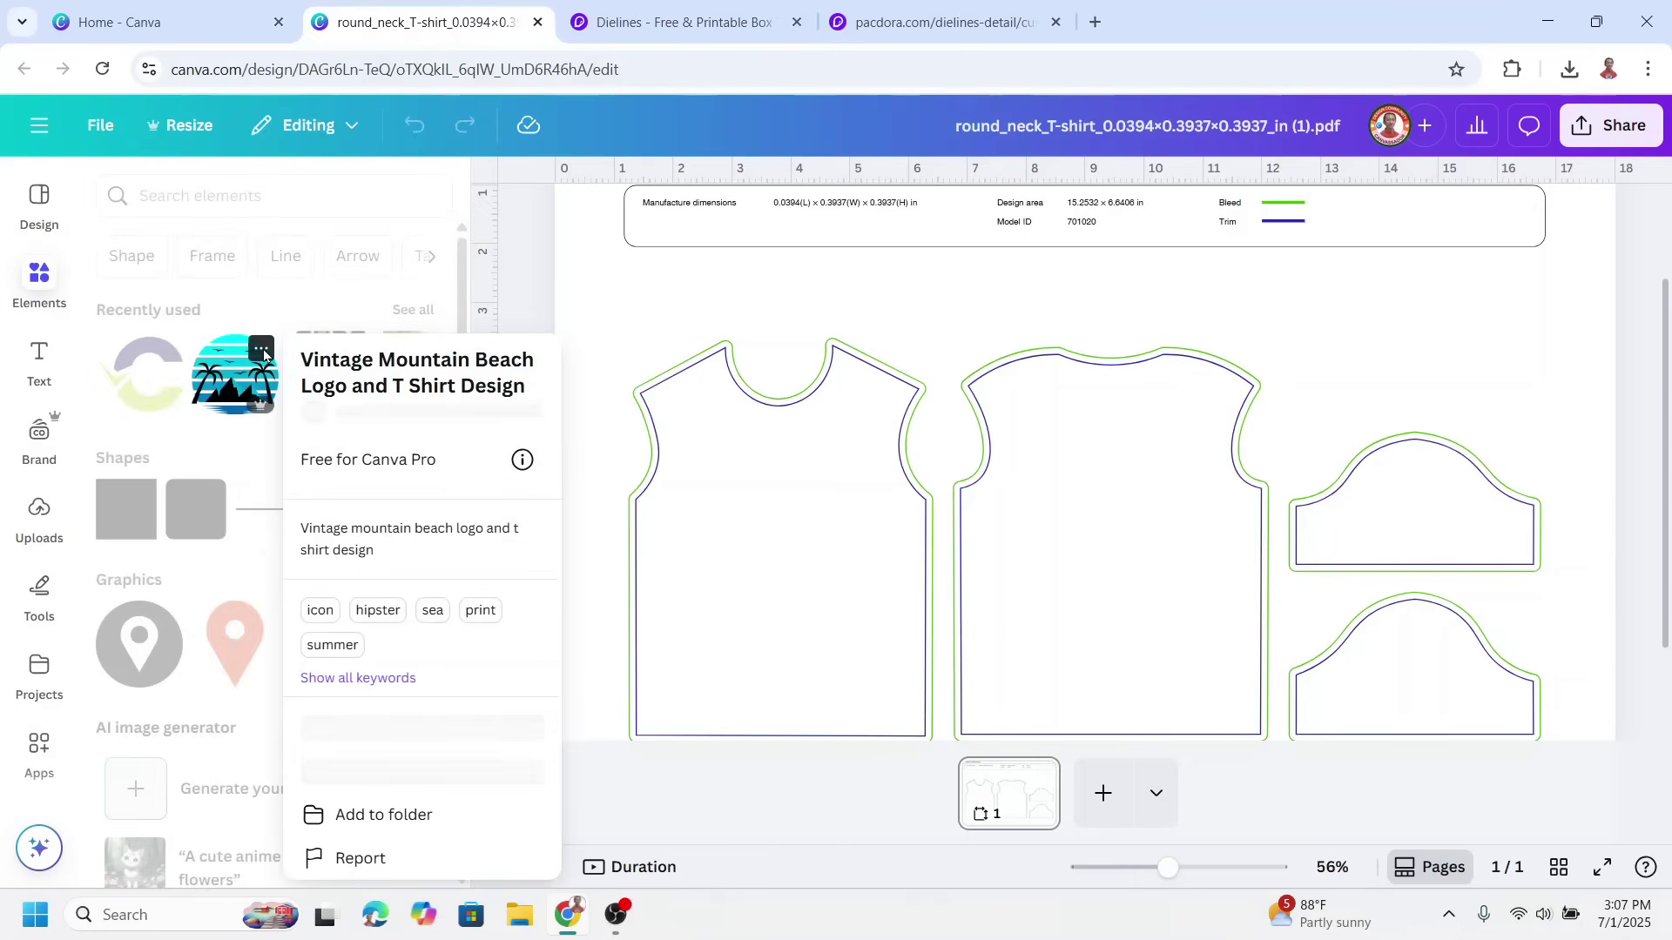
click(228, 388)
drag(1224, 435, 980, 475)
drag(1003, 381, 820, 566)
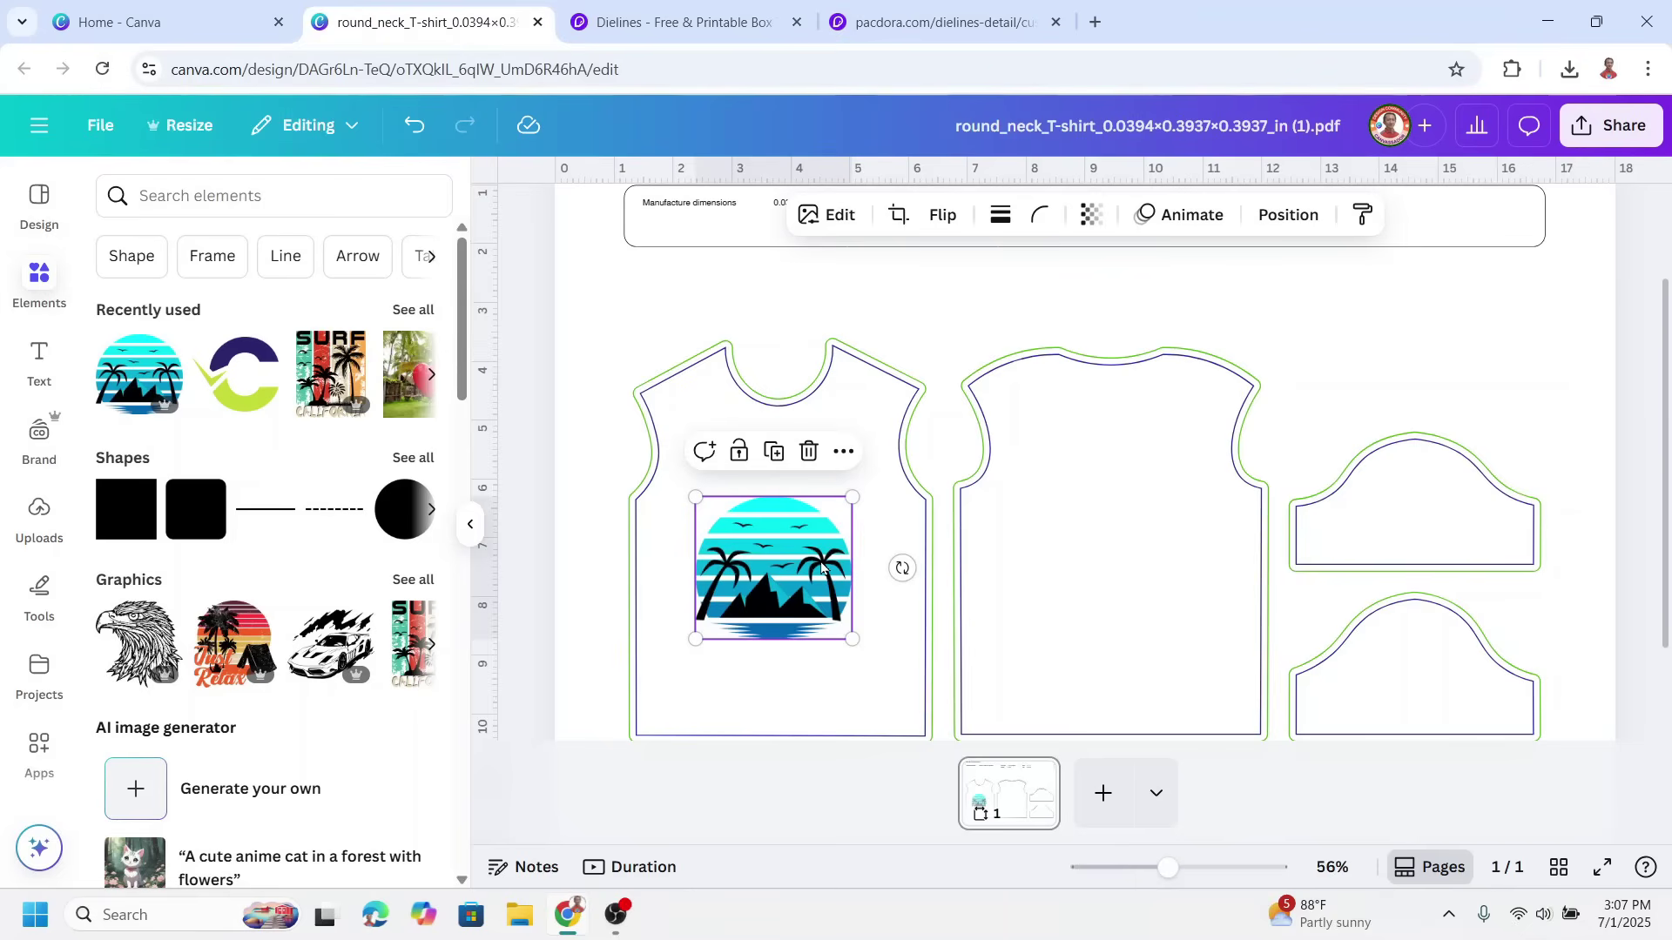
- Add a 'Summer' subheading and place it above the beach sunset graphic
click(35, 361)
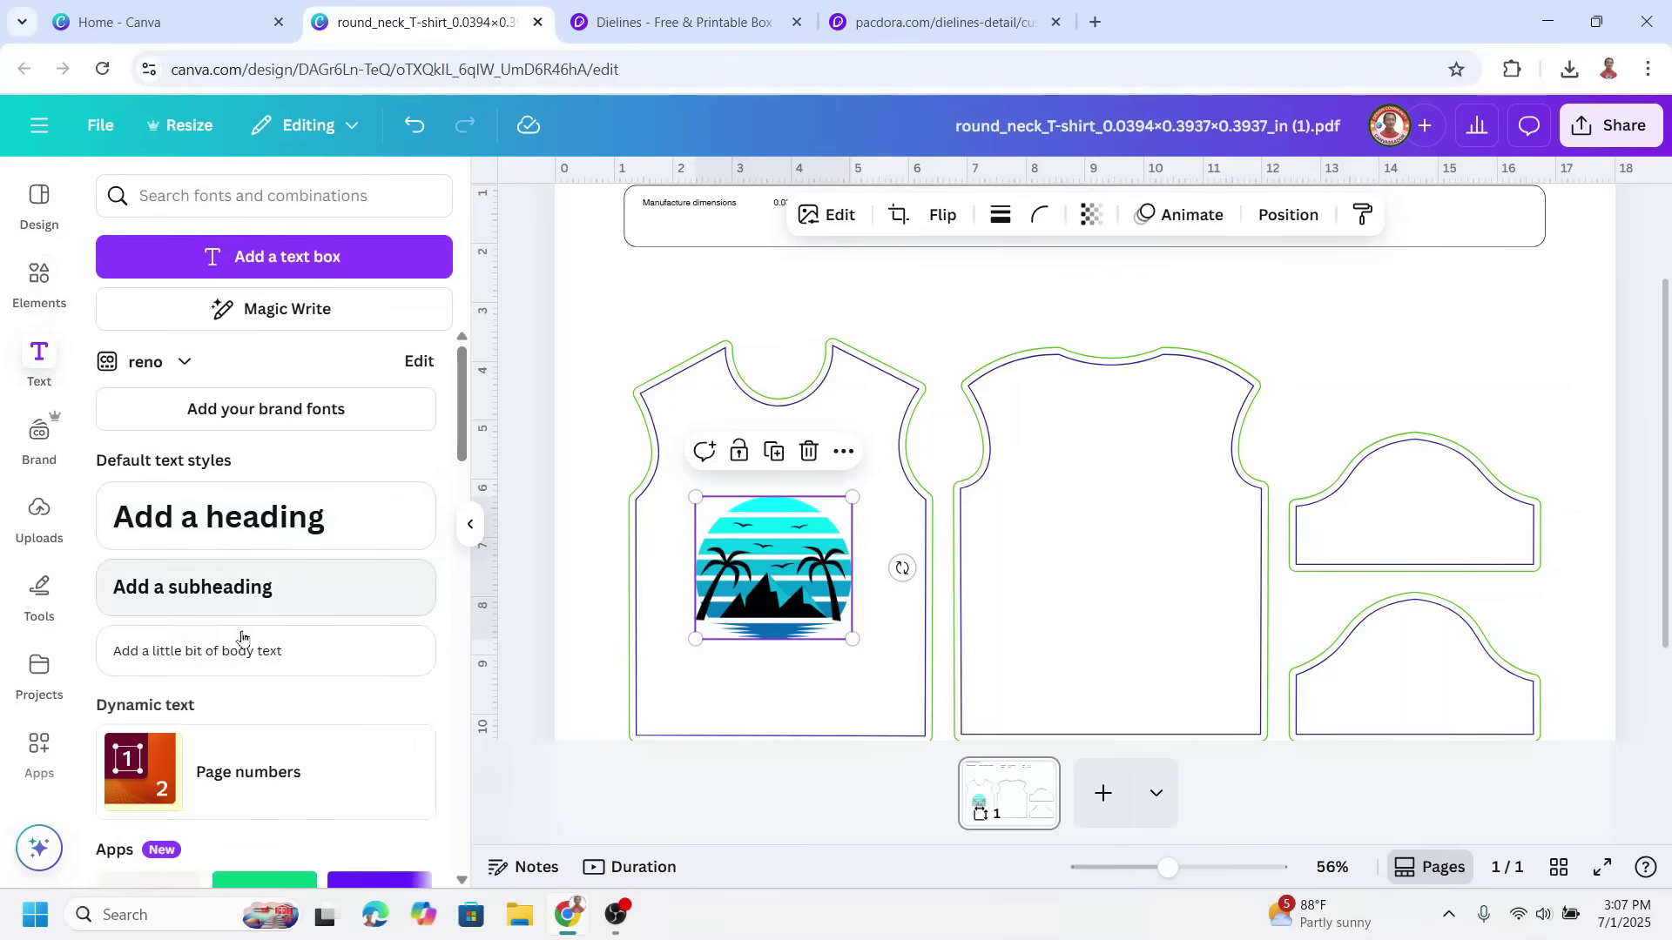
click(268, 596)
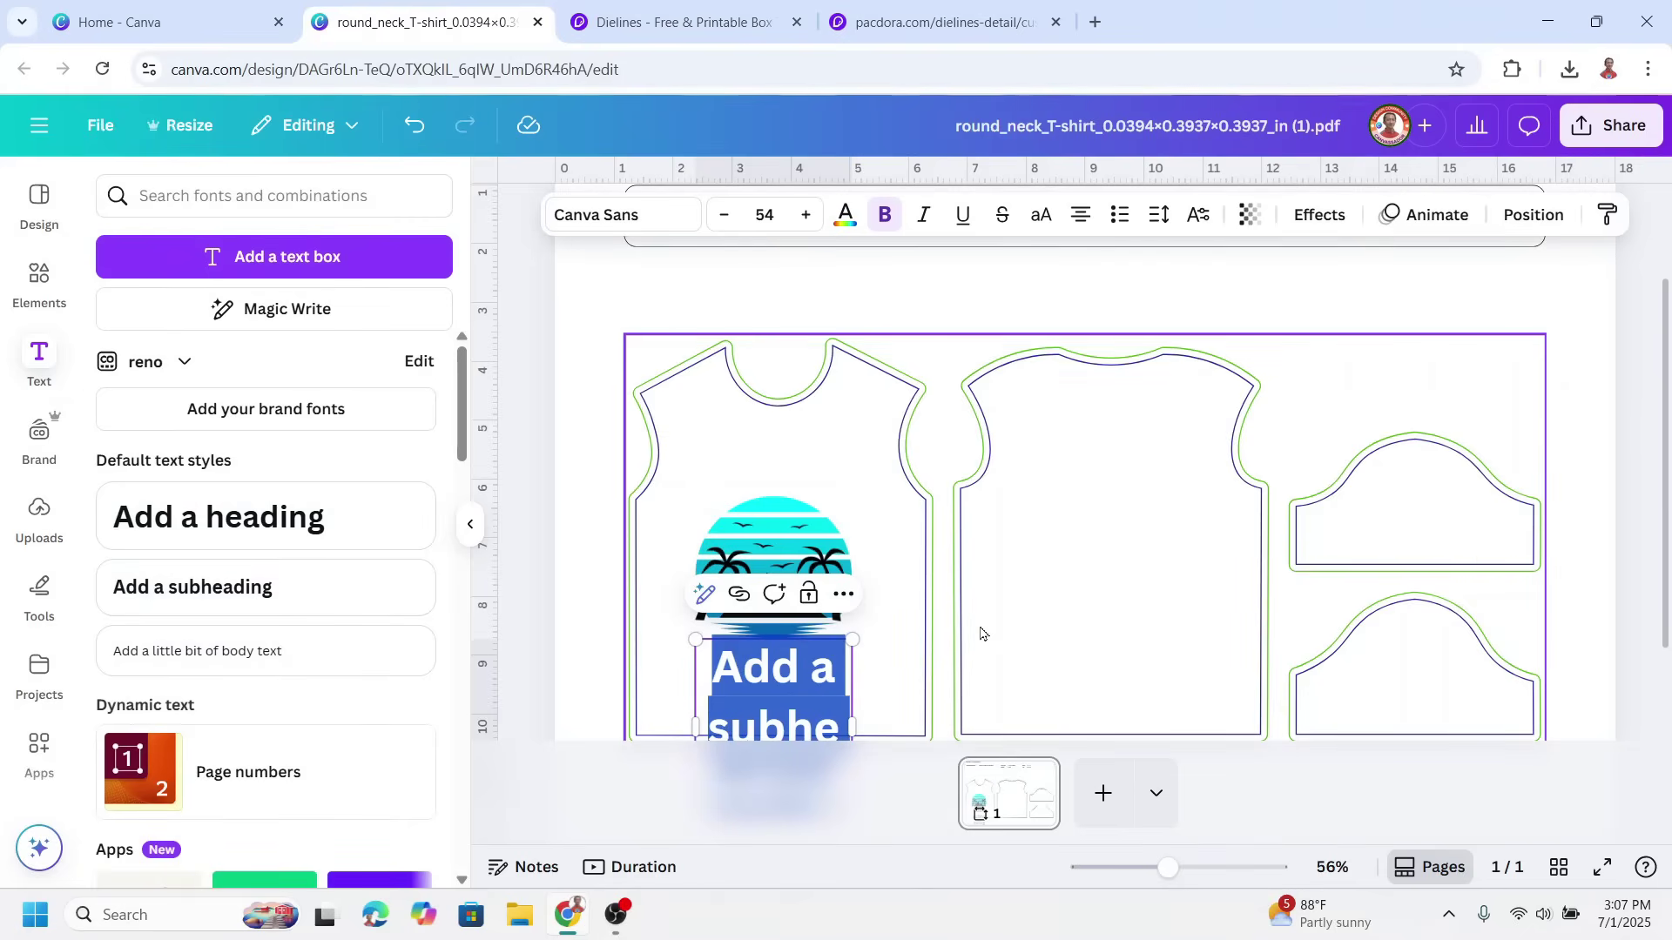
text(Summer)
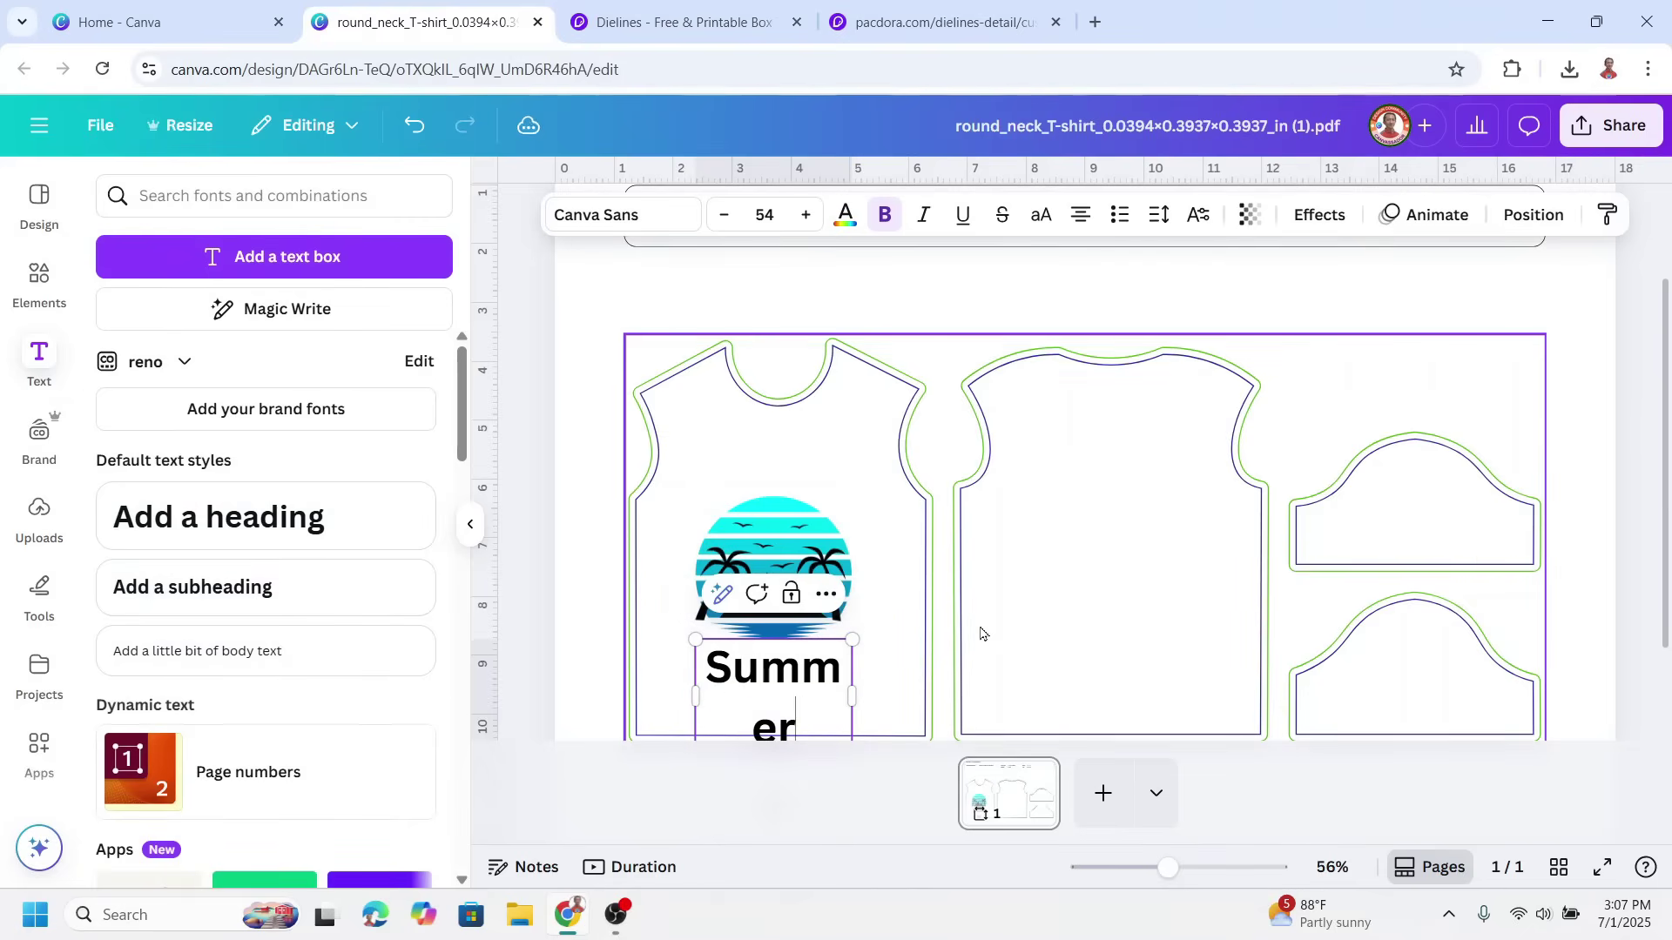
drag(809, 677, 804, 465)
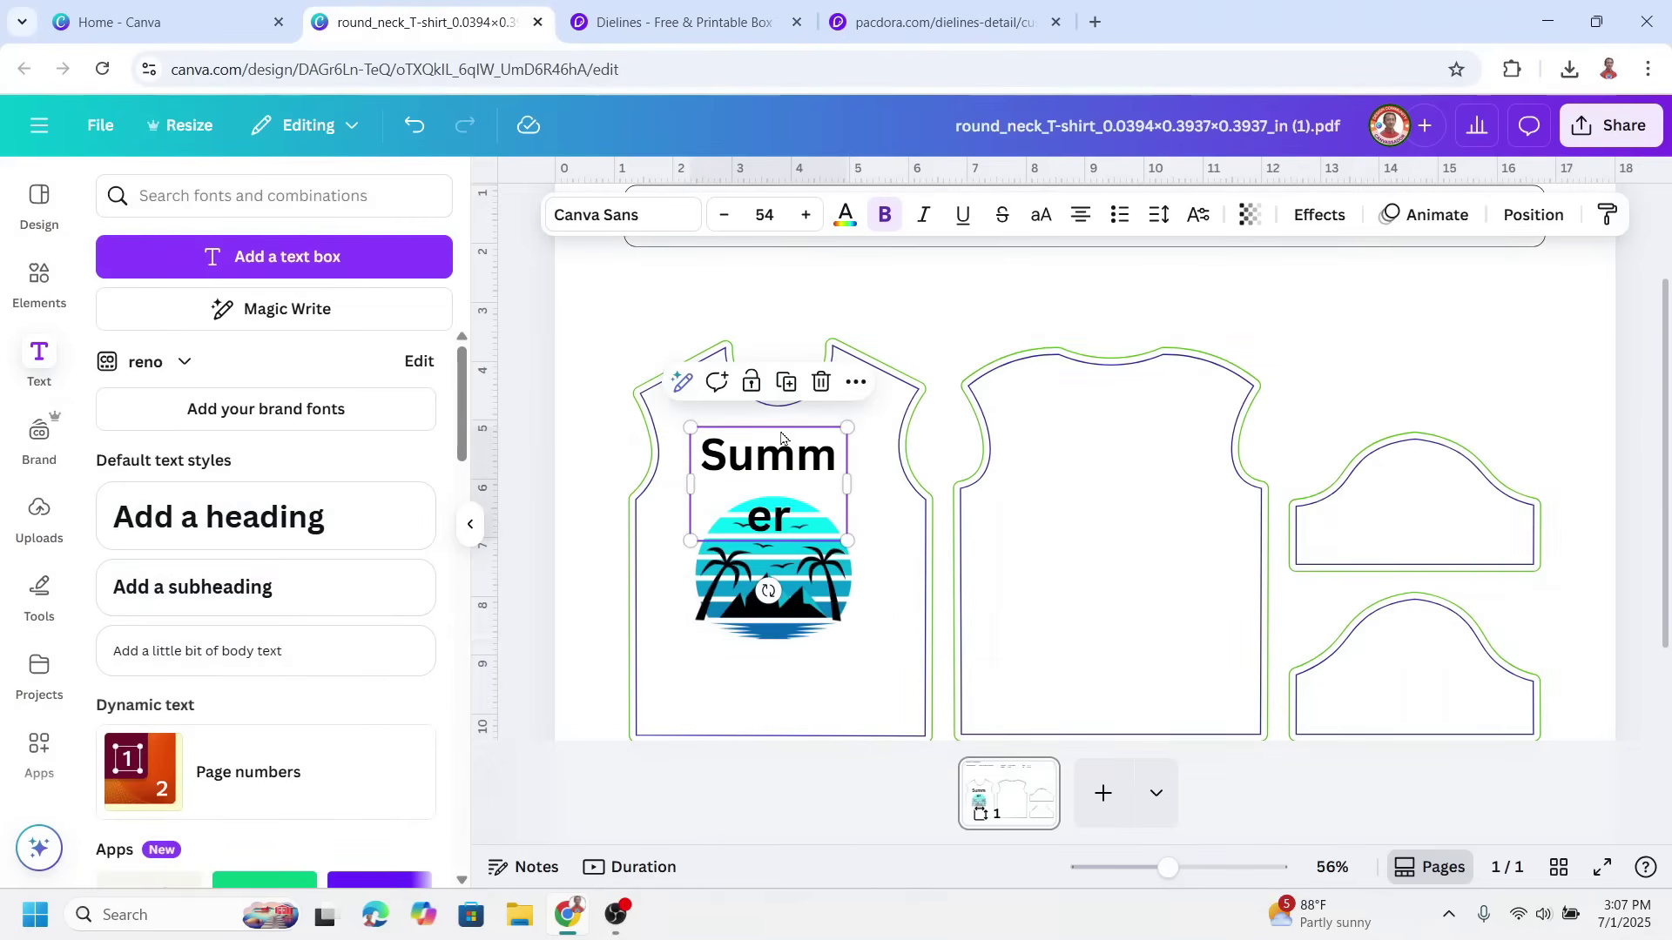
click(617, 221)
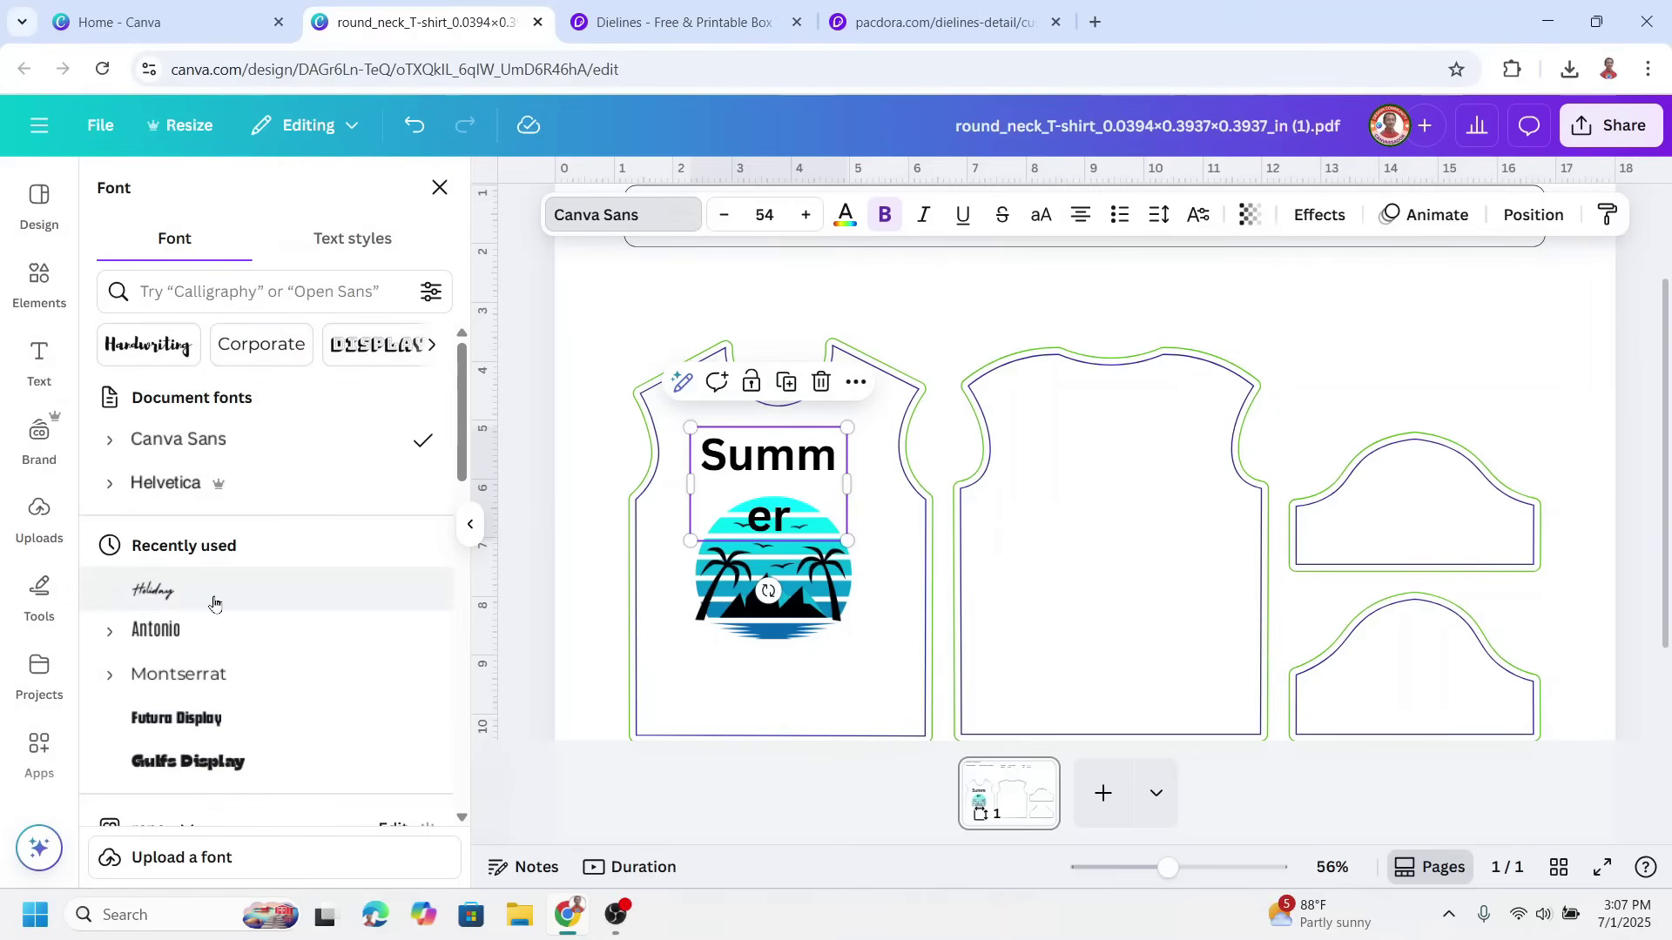
- Set the Summer text in the Holiday font with a Curve effect of 88
click(159, 593)
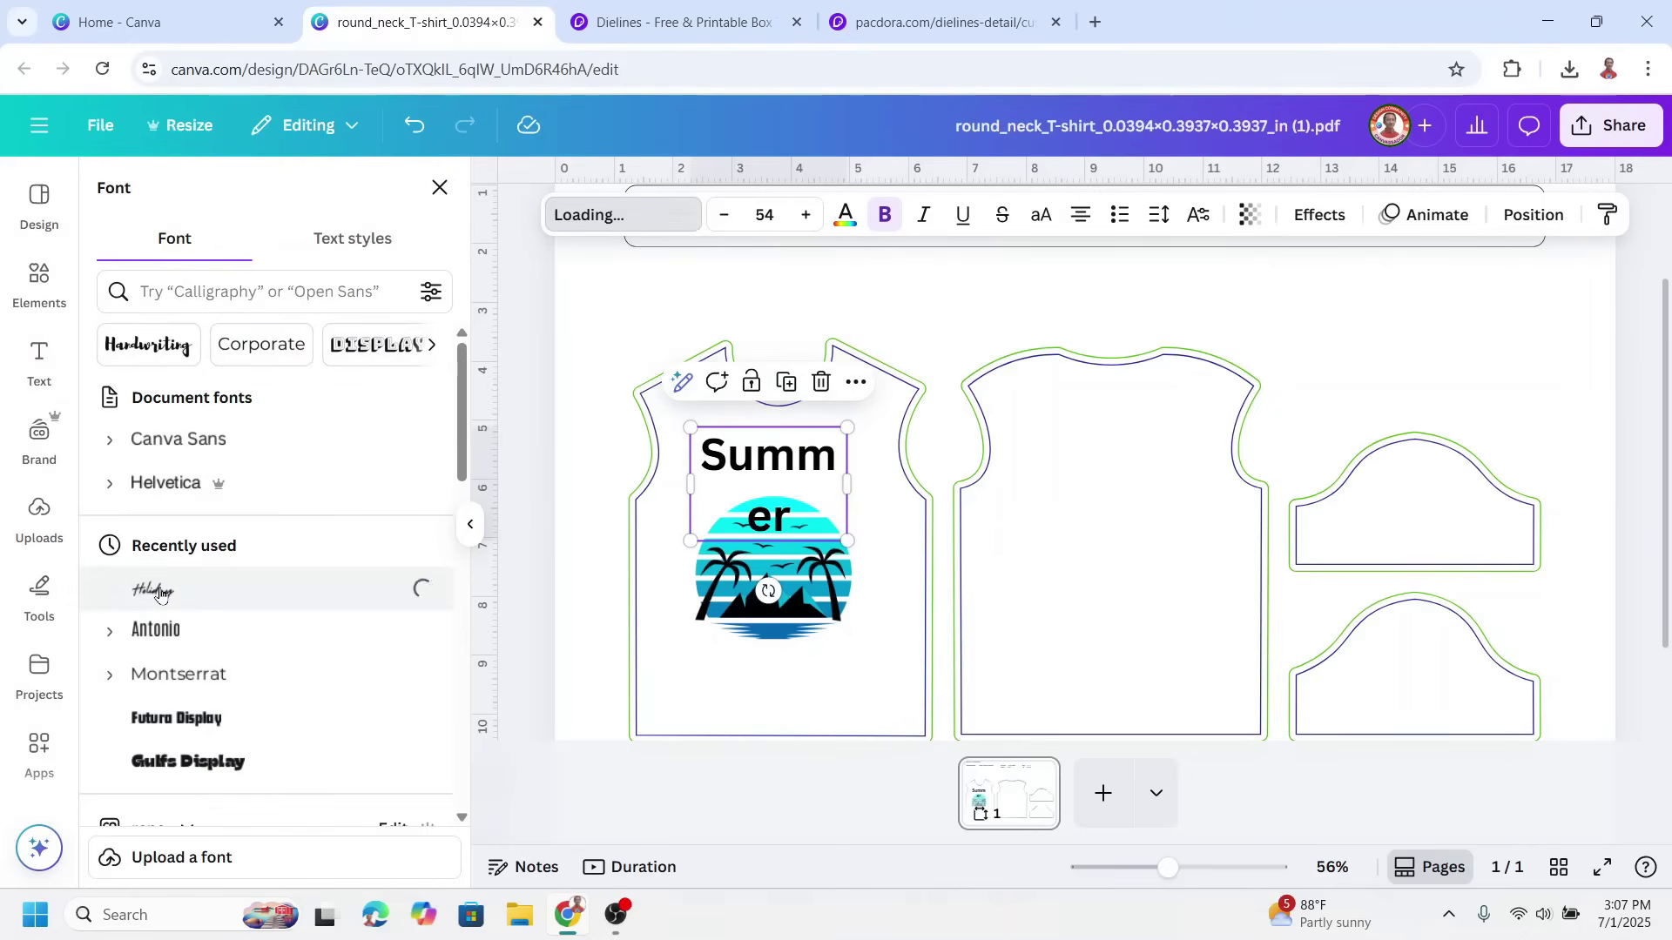
click(1318, 214)
scroll(243, 570, down, 2)
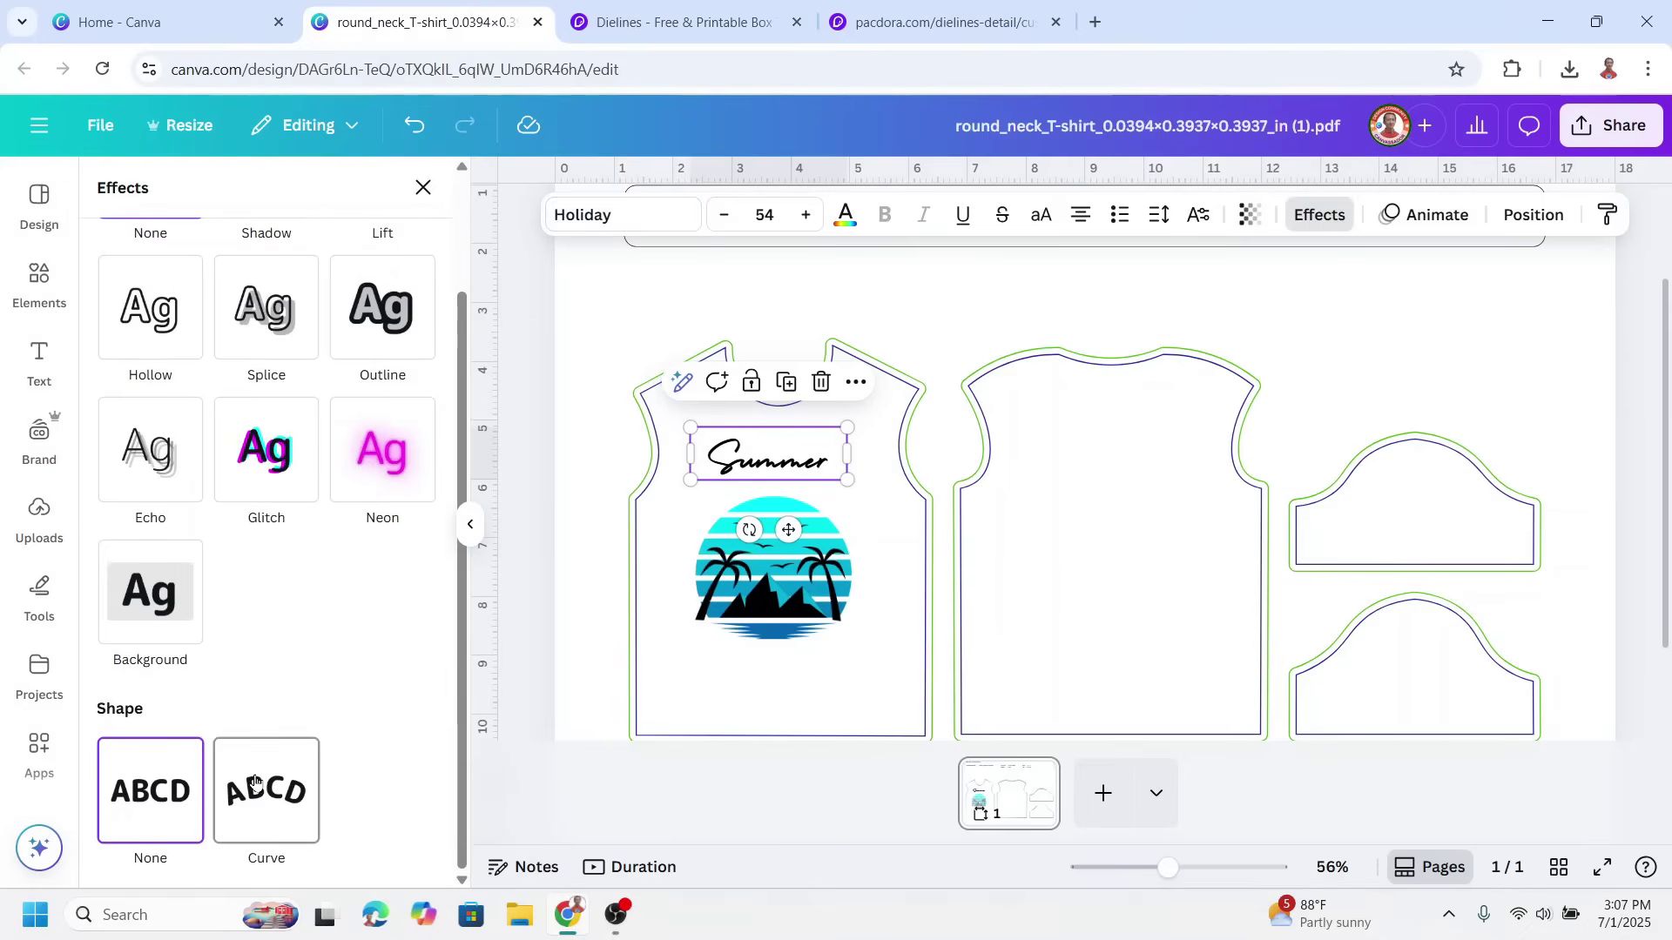
click(260, 785)
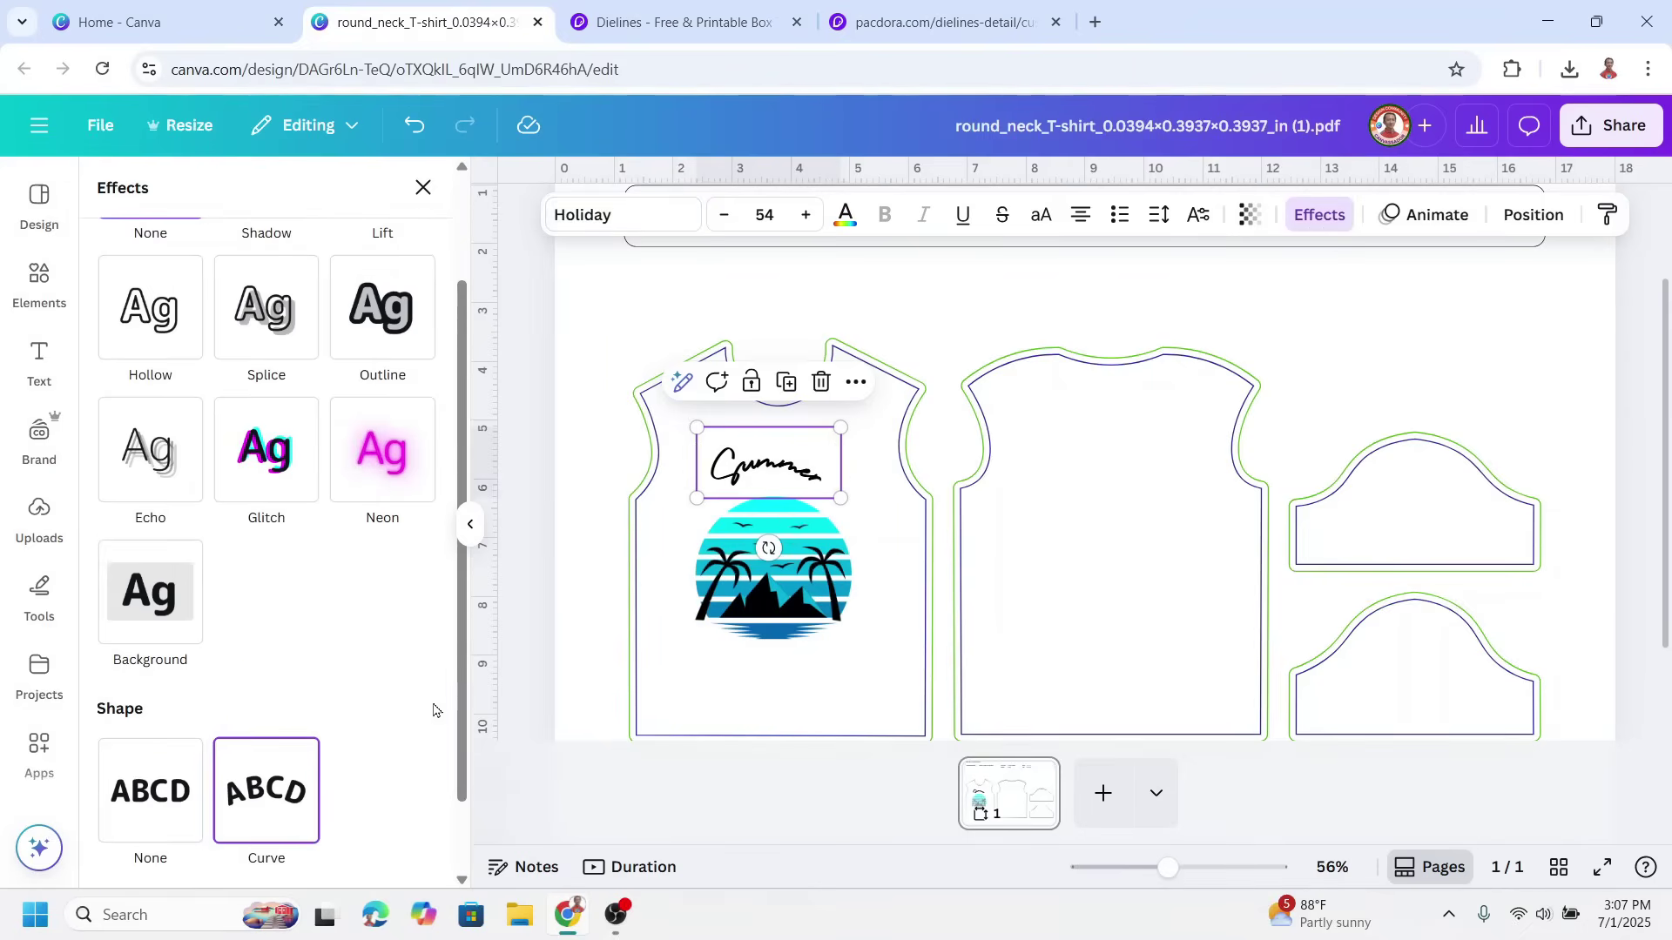
scroll(331, 784, down, 1)
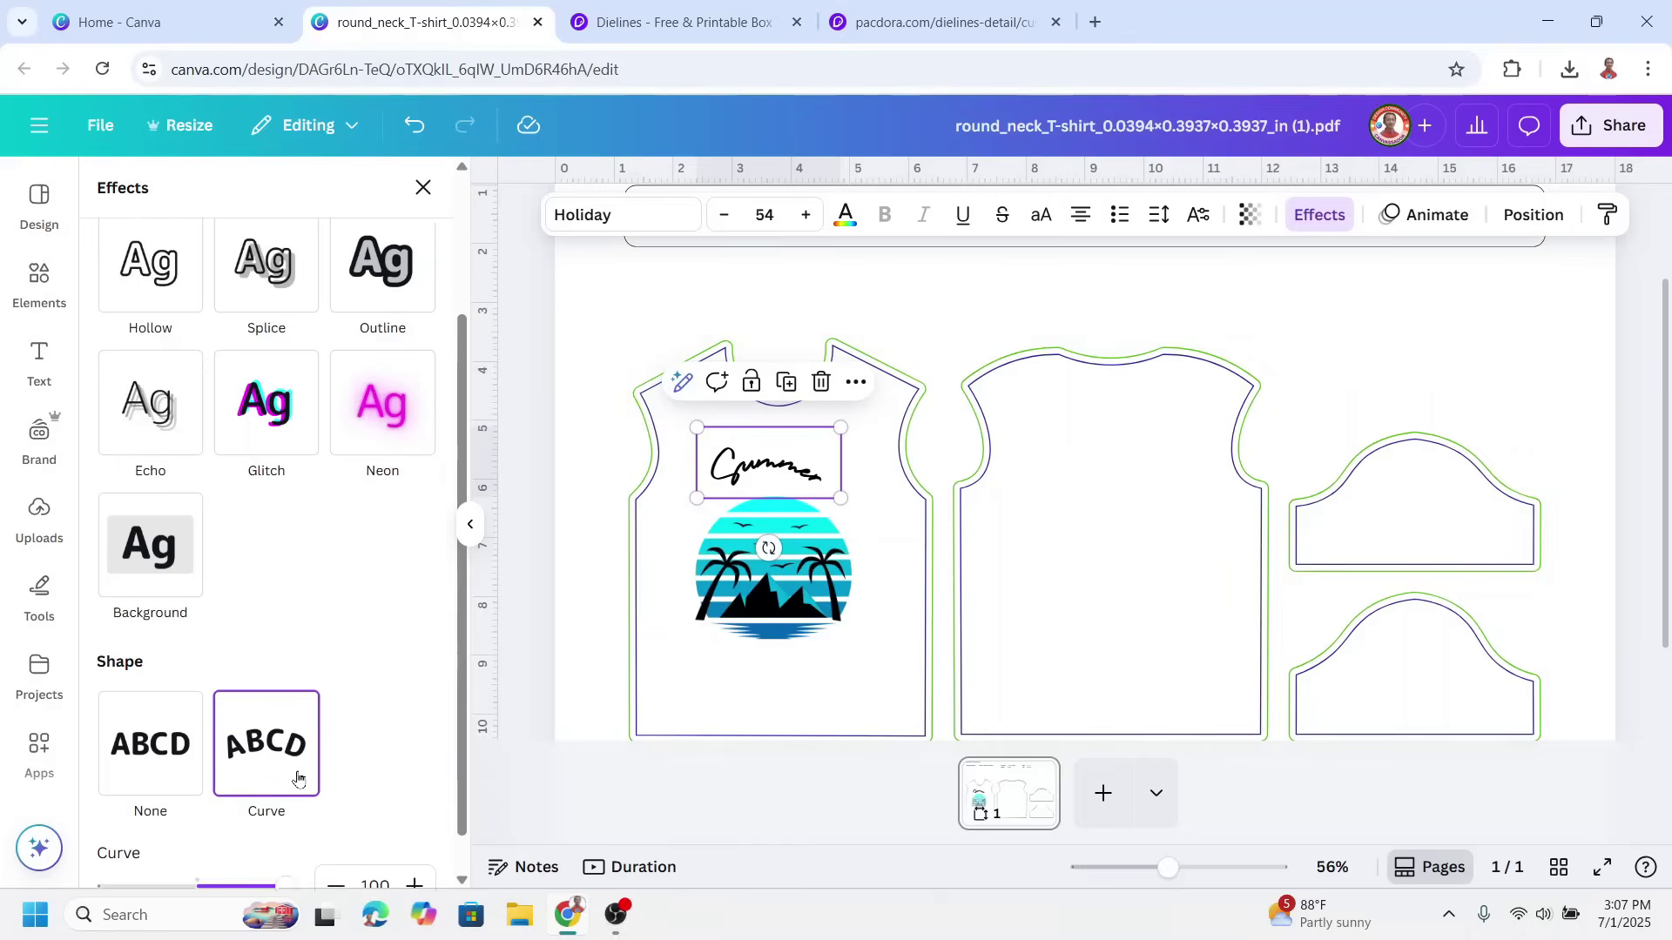
click(277, 843)
mouse_move(277, 842)
mouse_down()
mouse_move(261, 841)
mouse_move(276, 844)
mouse_up()
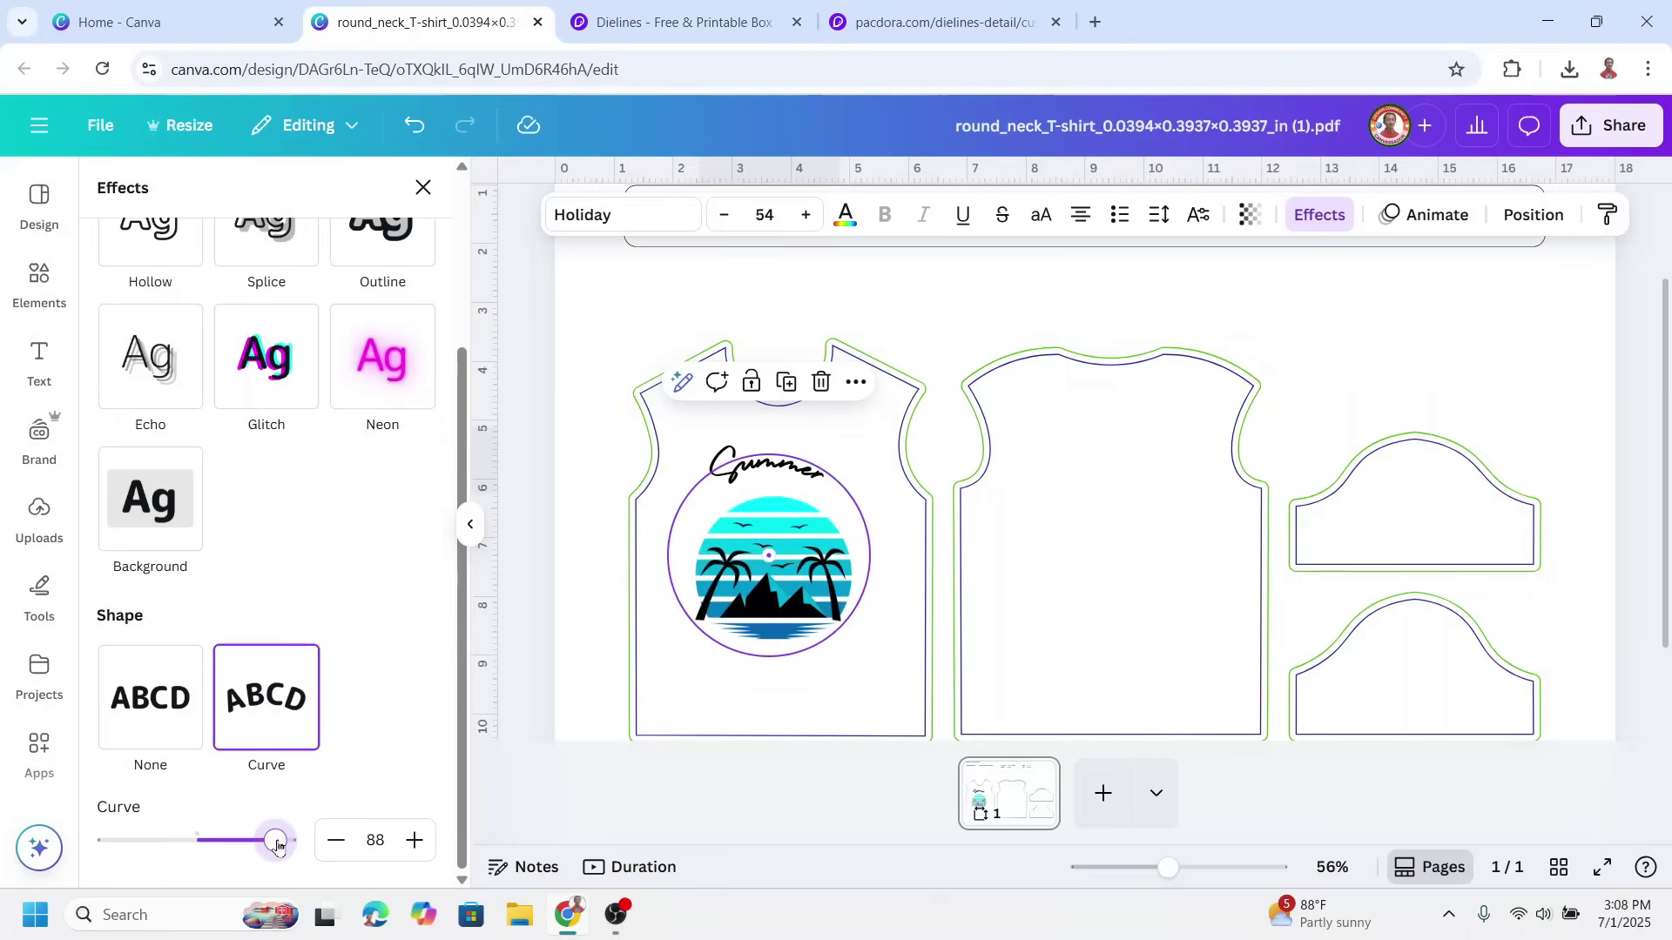
- Enlarge the curved Summer text to size 70.3 and reposition it above the graphic
drag(799, 449, 882, 432)
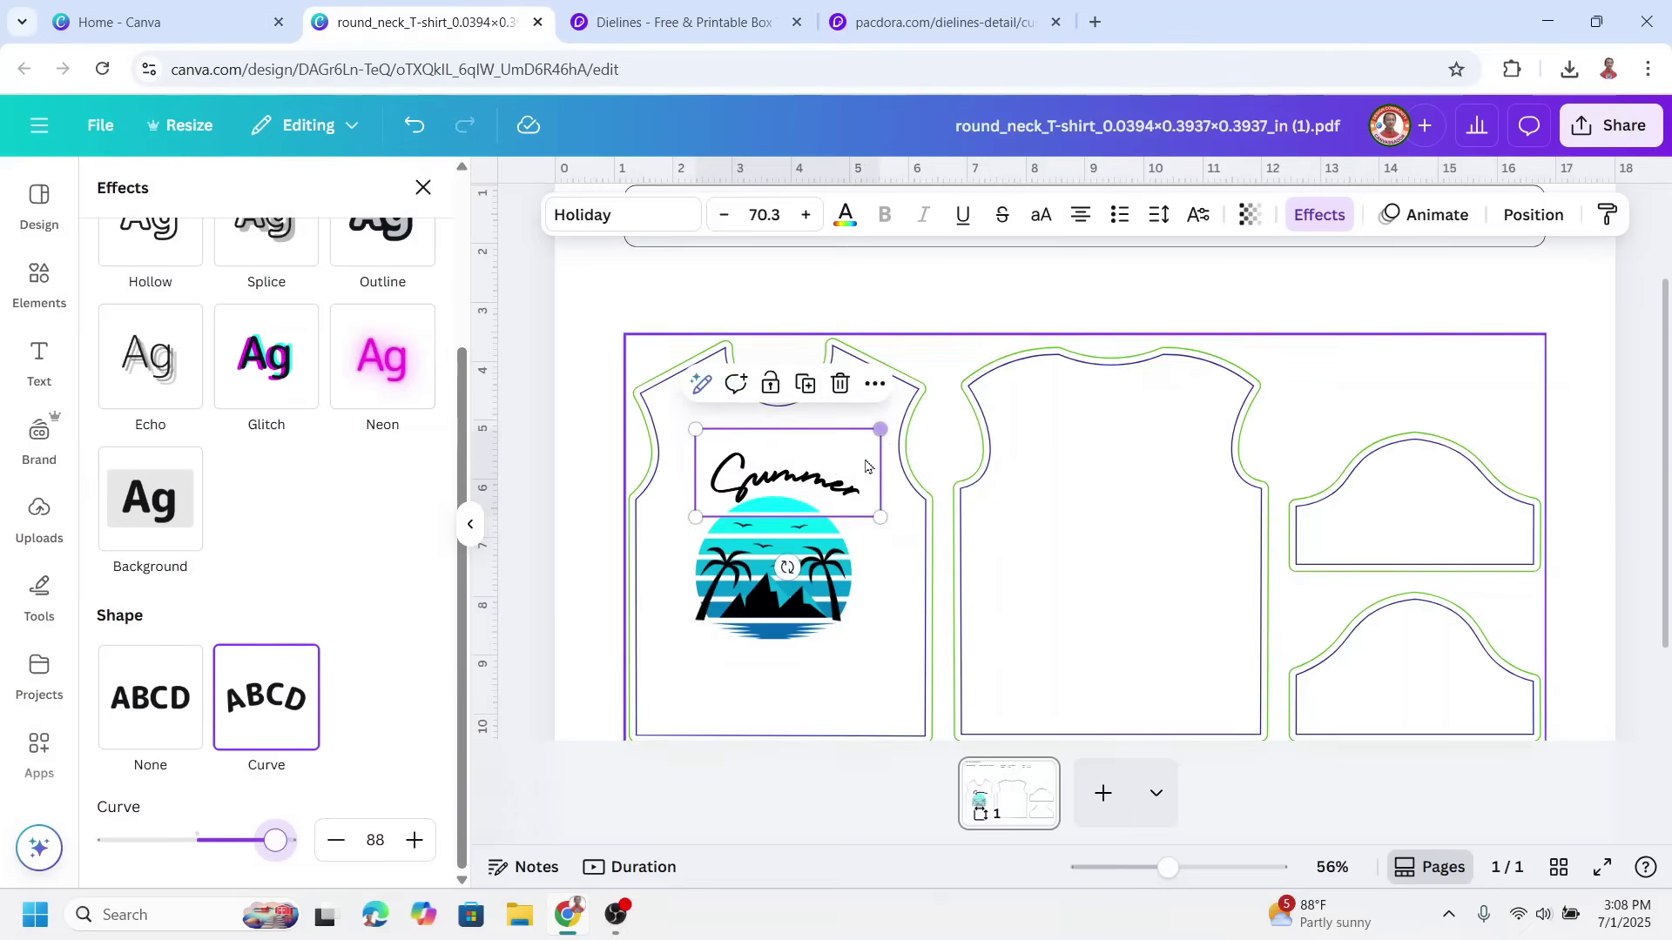
drag(812, 481, 806, 497)
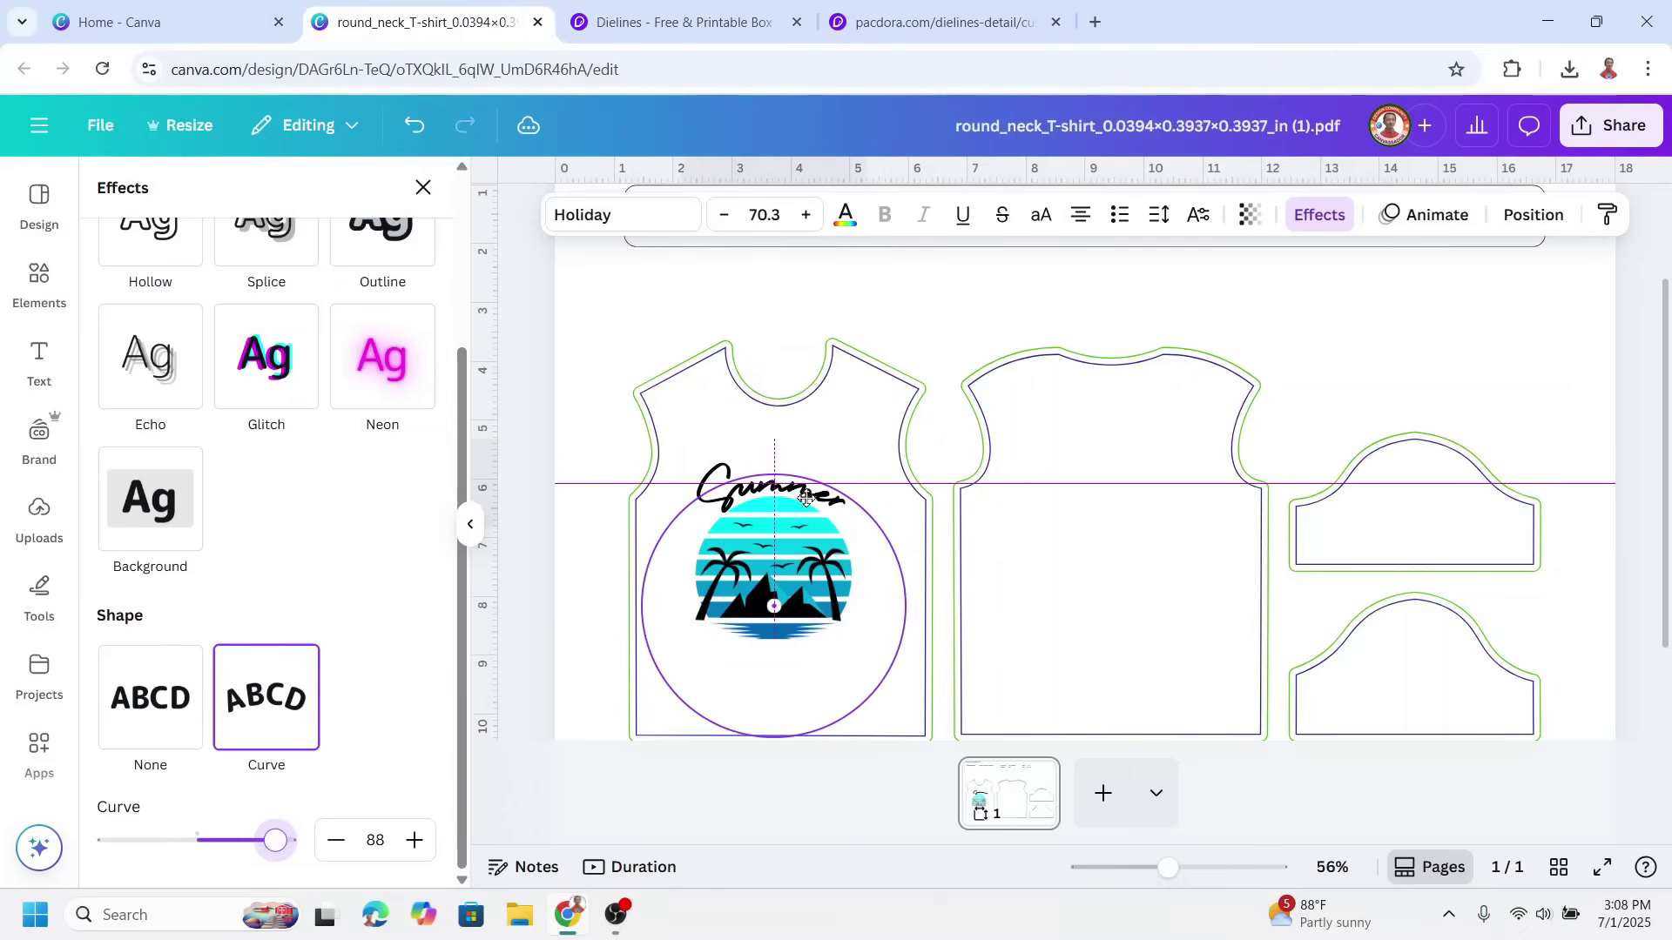
ctrl+scroll(807, 498, up, 5)
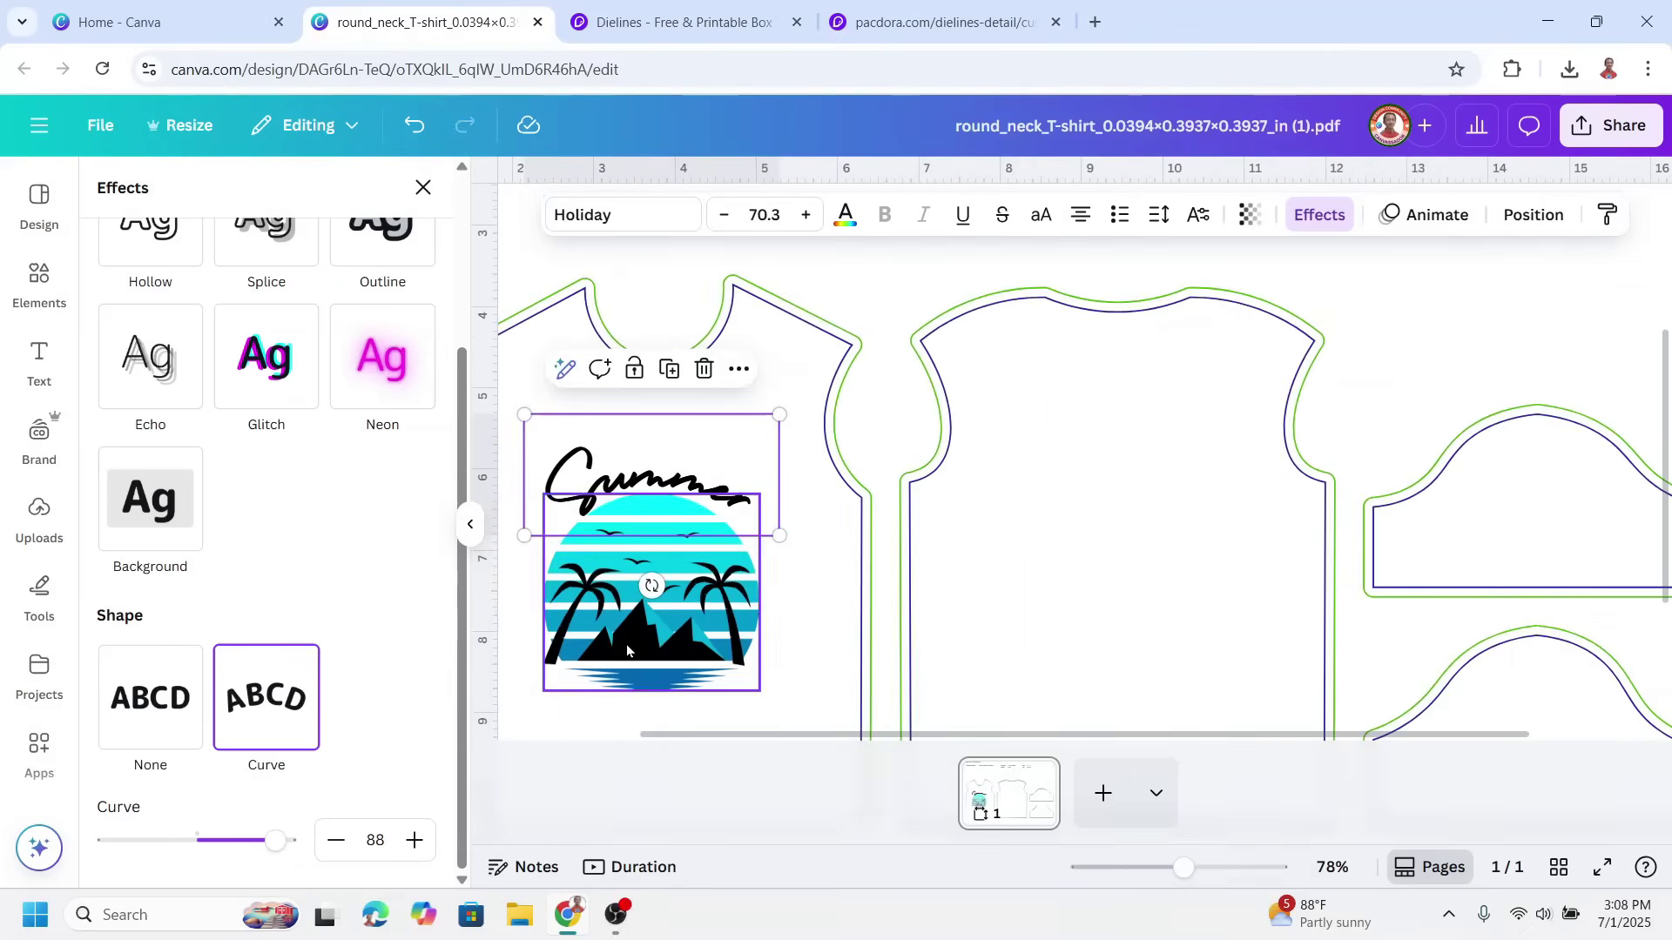
drag(746, 477, 719, 471)
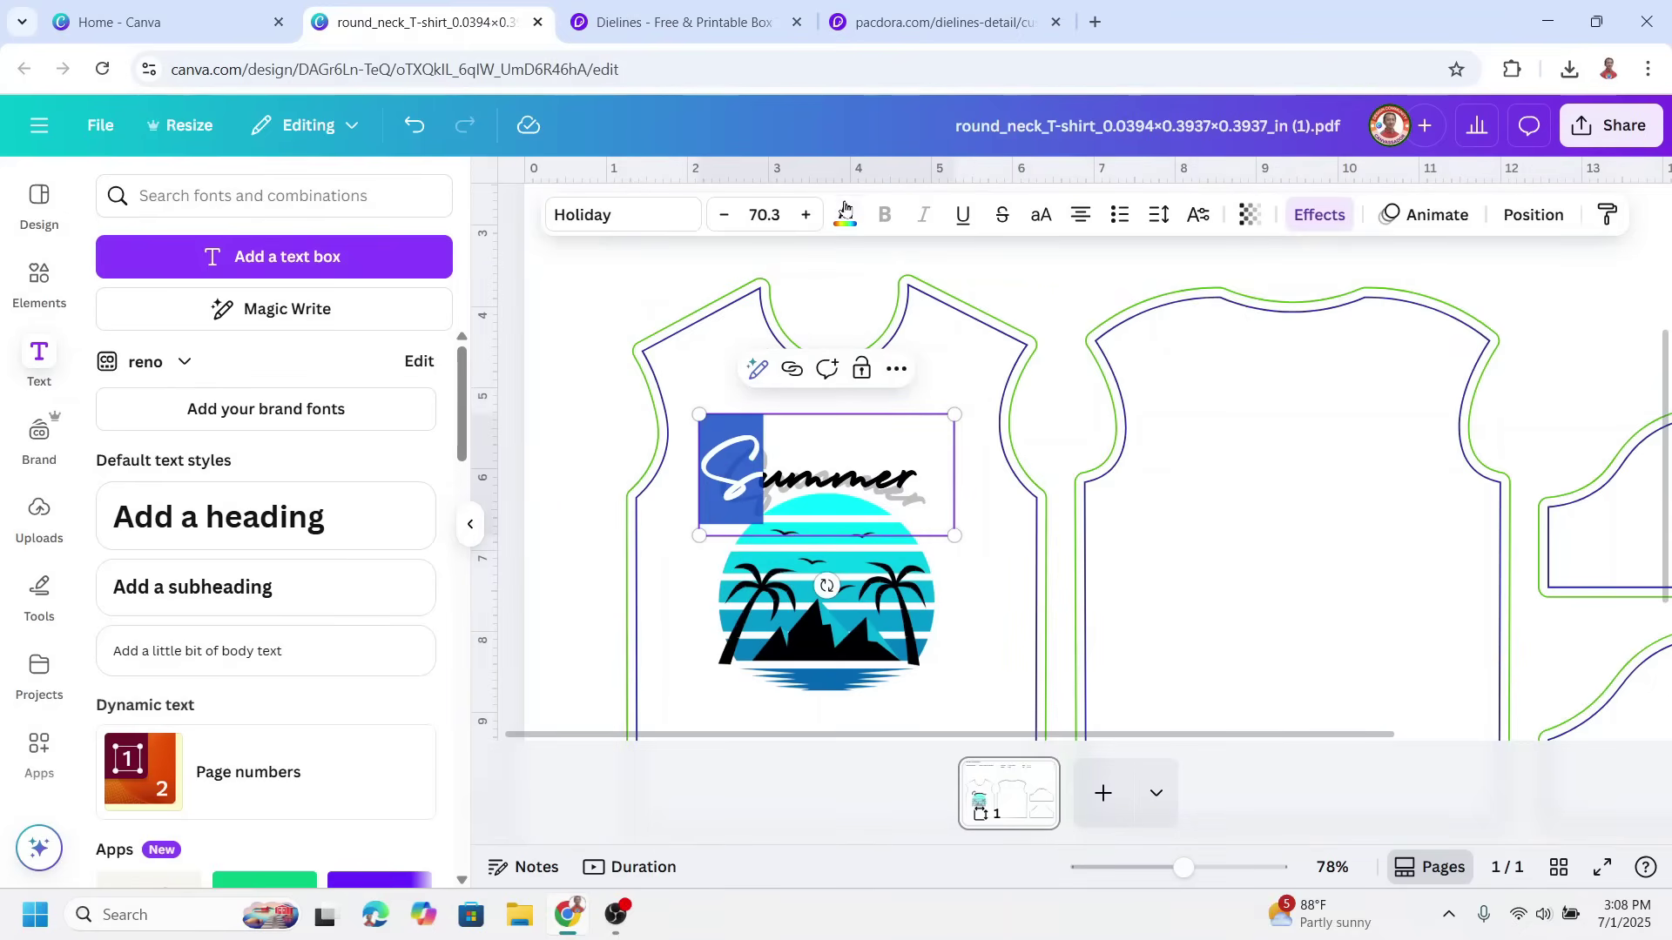
- Color each Summer letter differently: S light blue, u orange, m pink, and so on
click(845, 214)
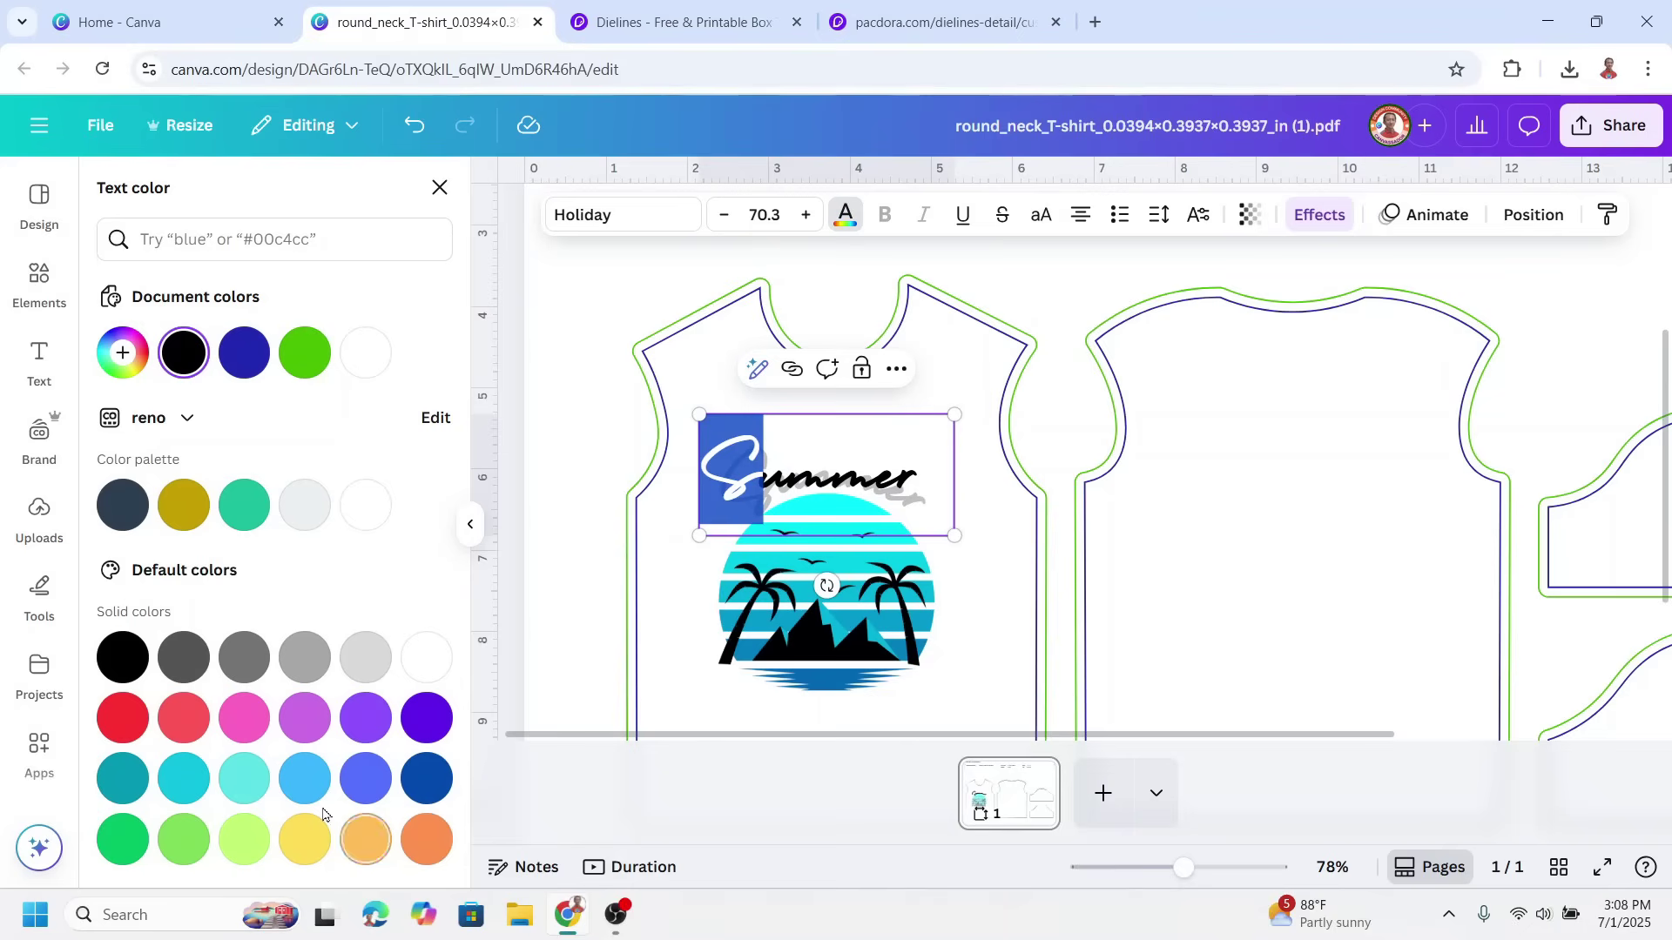
click(304, 777)
click(798, 485)
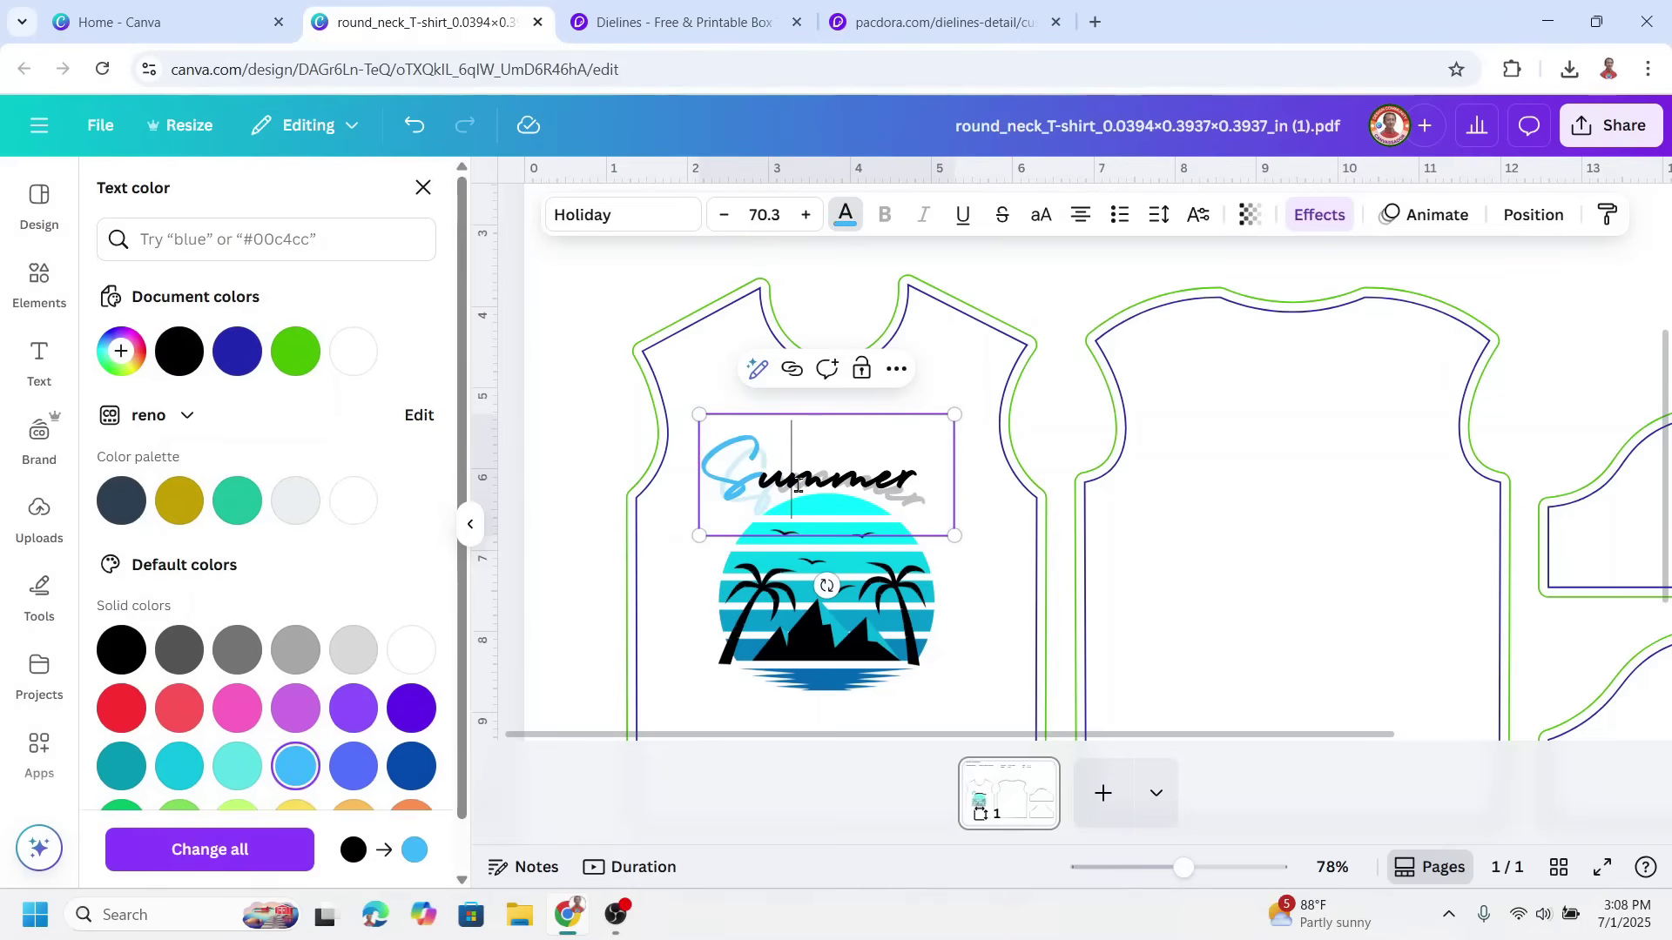
mouse_move(799, 485)
mouse_down()
mouse_move(778, 478)
mouse_move(823, 487)
mouse_up()
scroll(425, 766, down, 1)
click(424, 766)
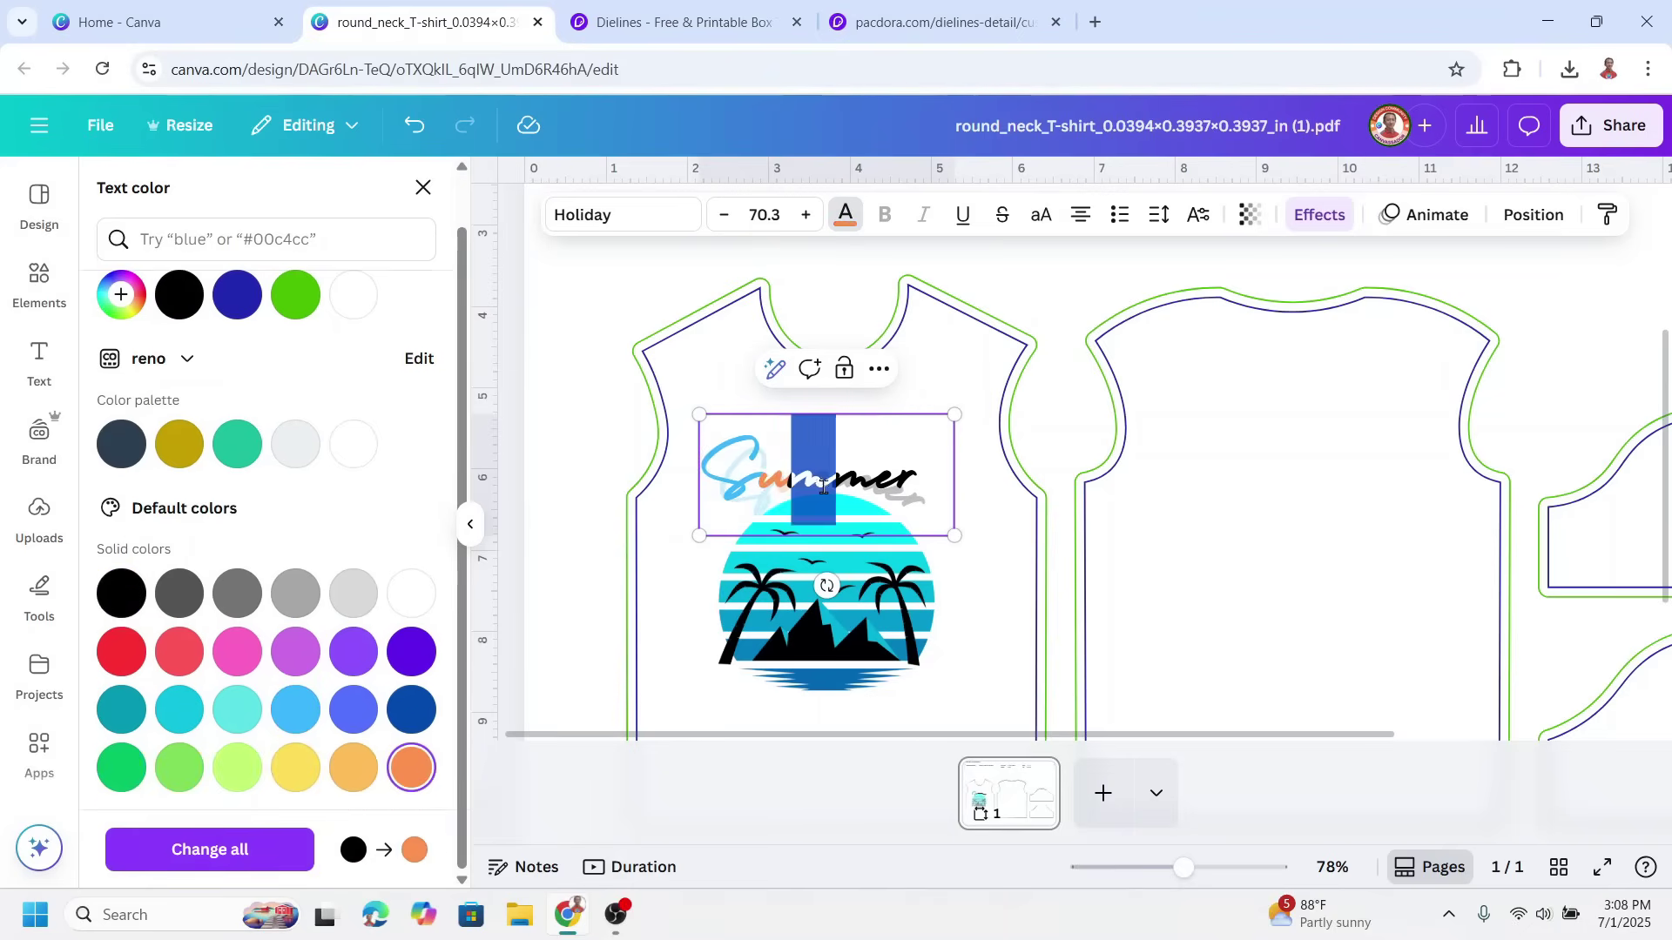
click(239, 652)
drag(836, 481, 862, 481)
click(121, 294)
click(39, 362)
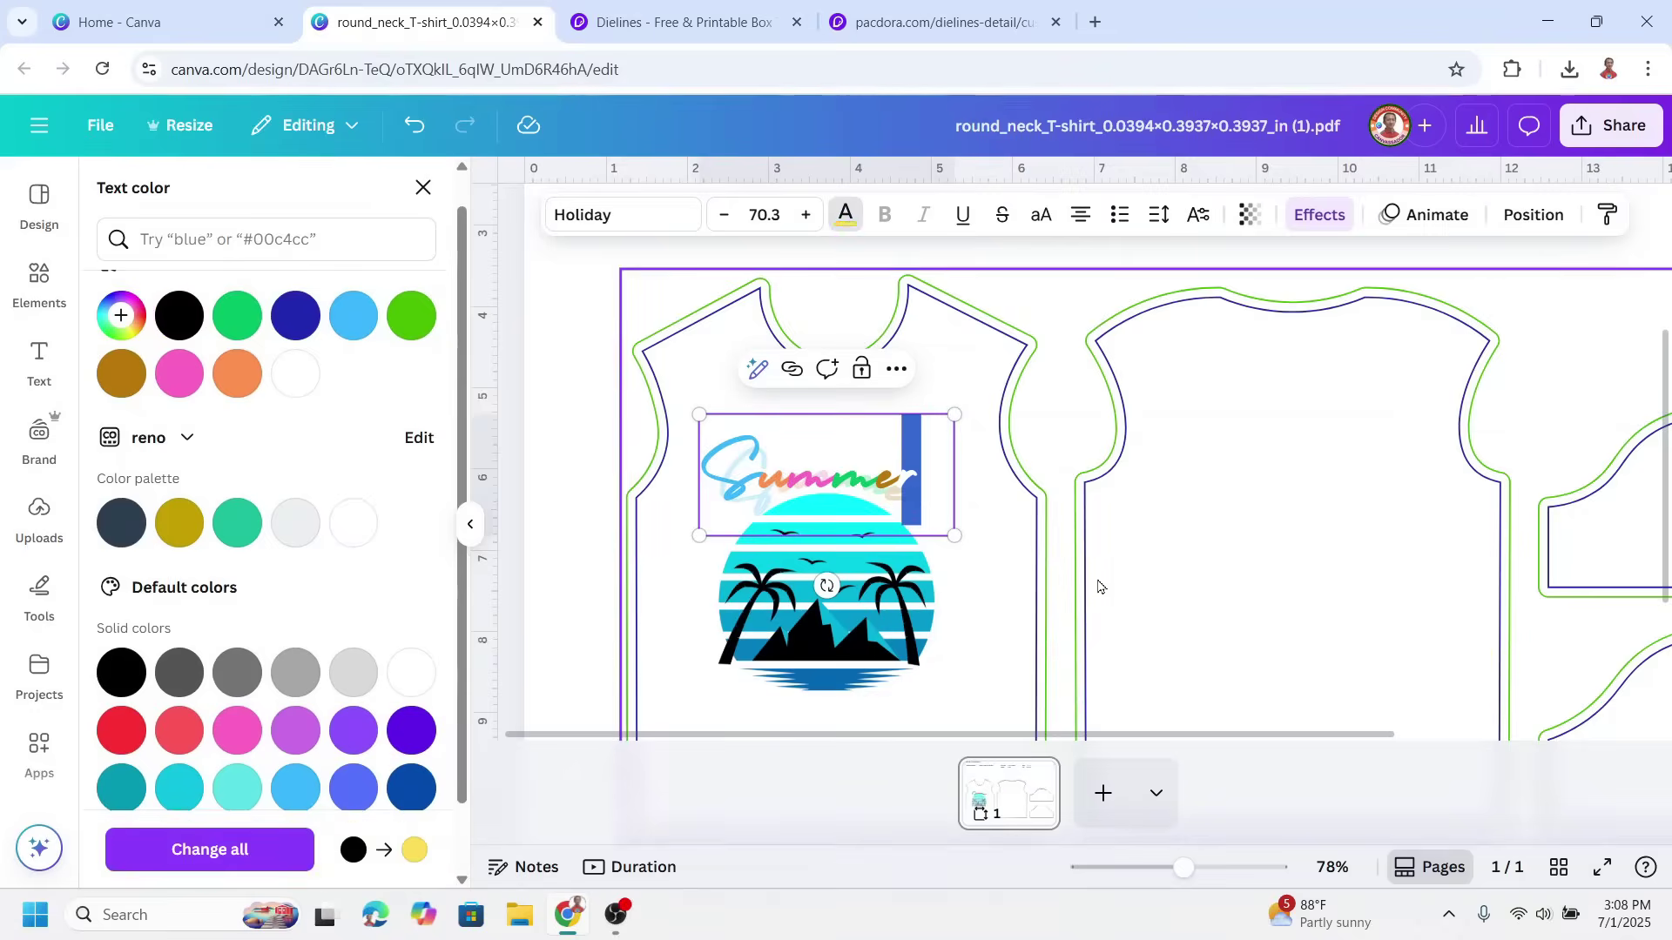
click(1035, 597)
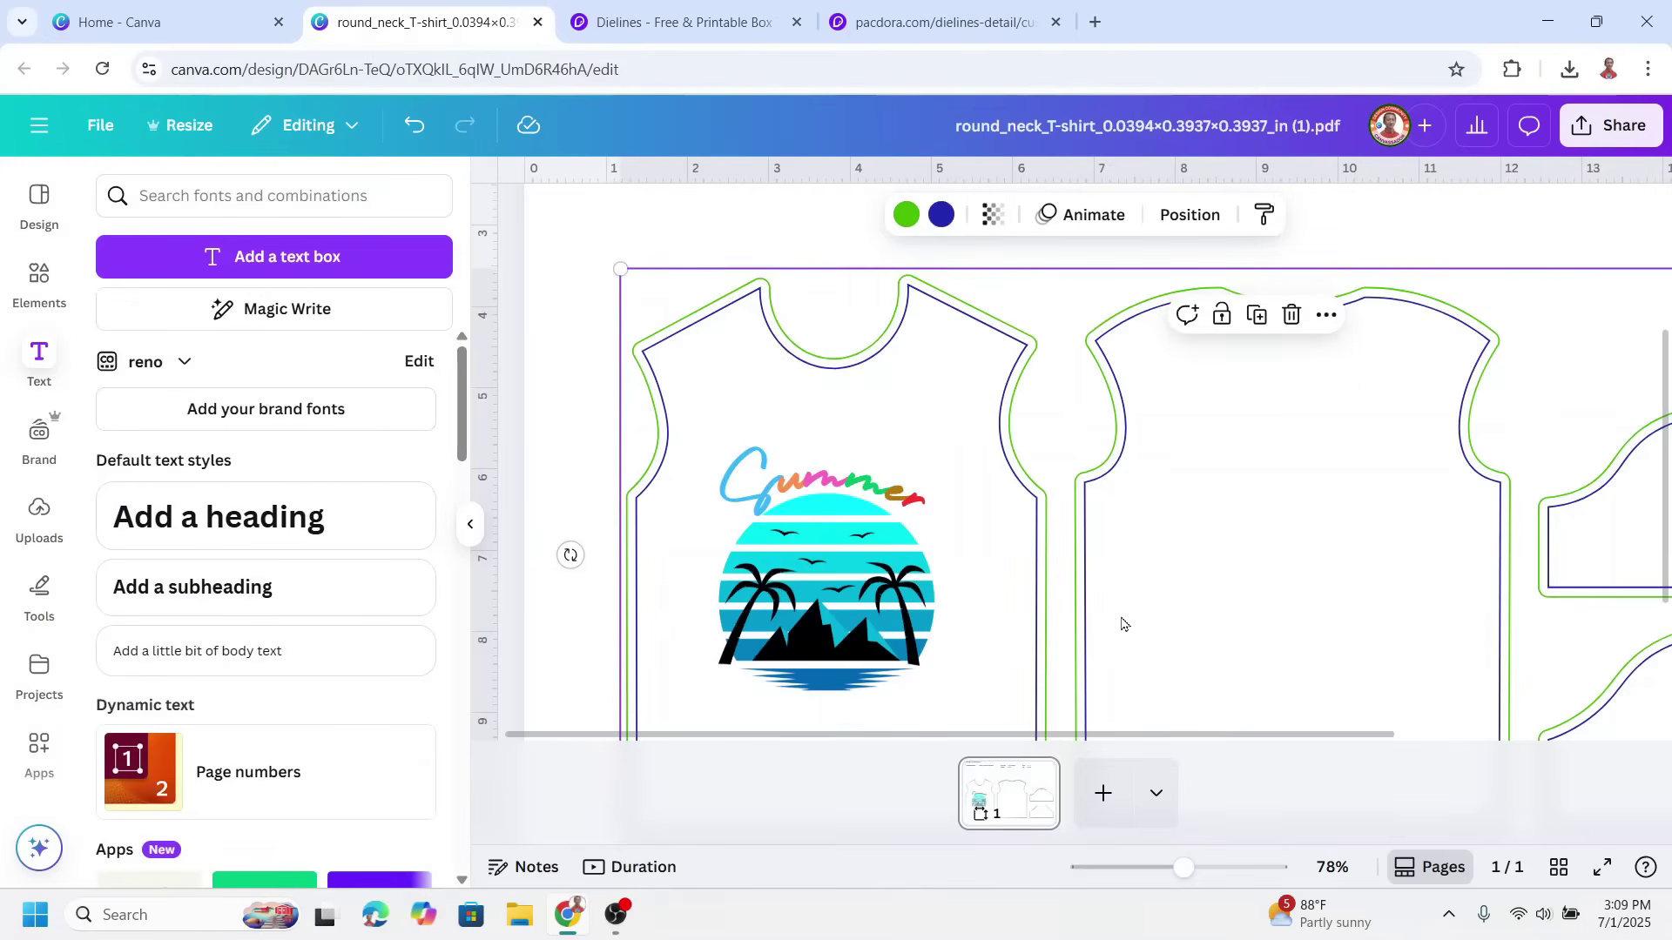
- Give the Summer lettering a white Outline effect with thickness around 68
click(845, 475)
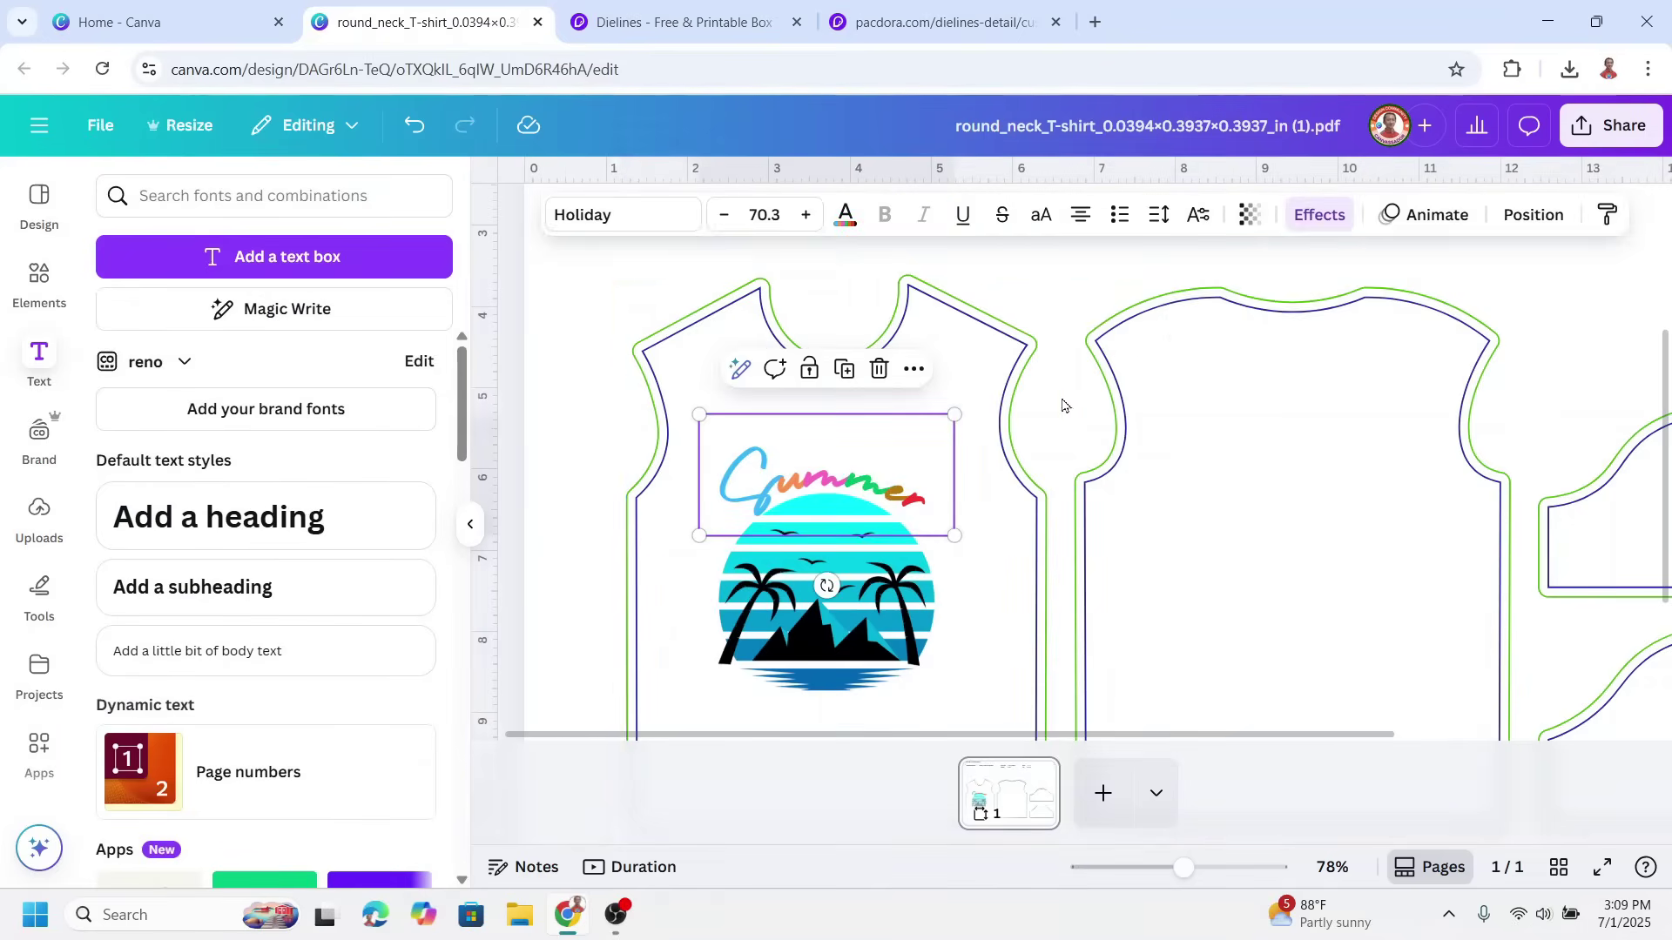
click(1321, 217)
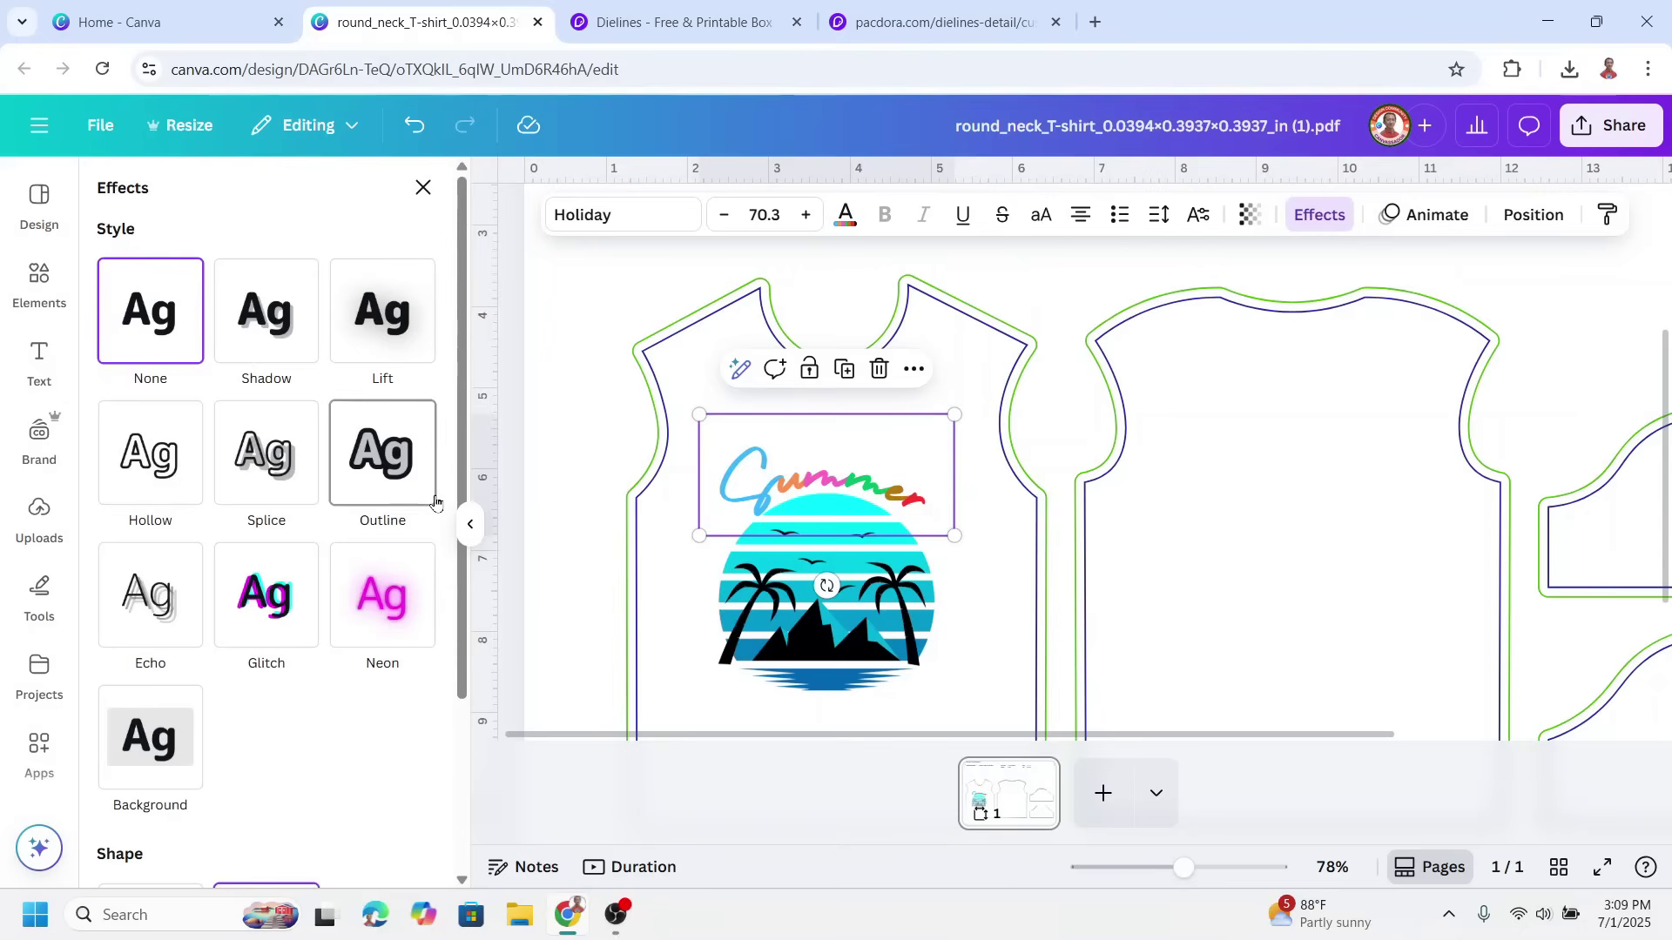
click(380, 466)
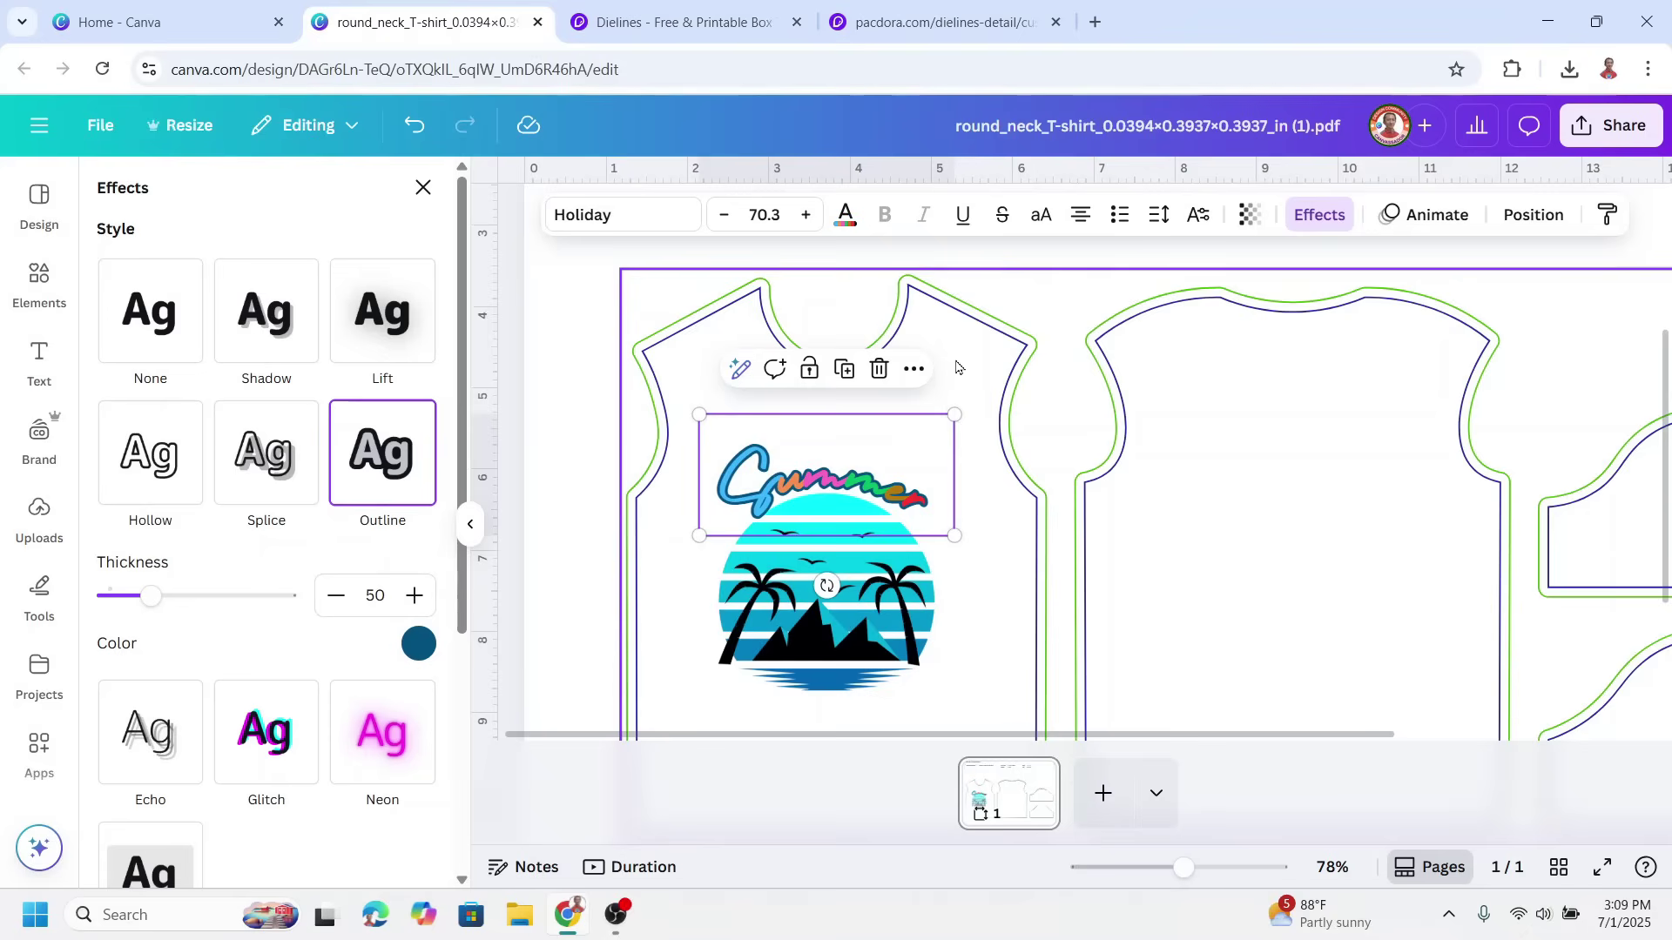
click(419, 644)
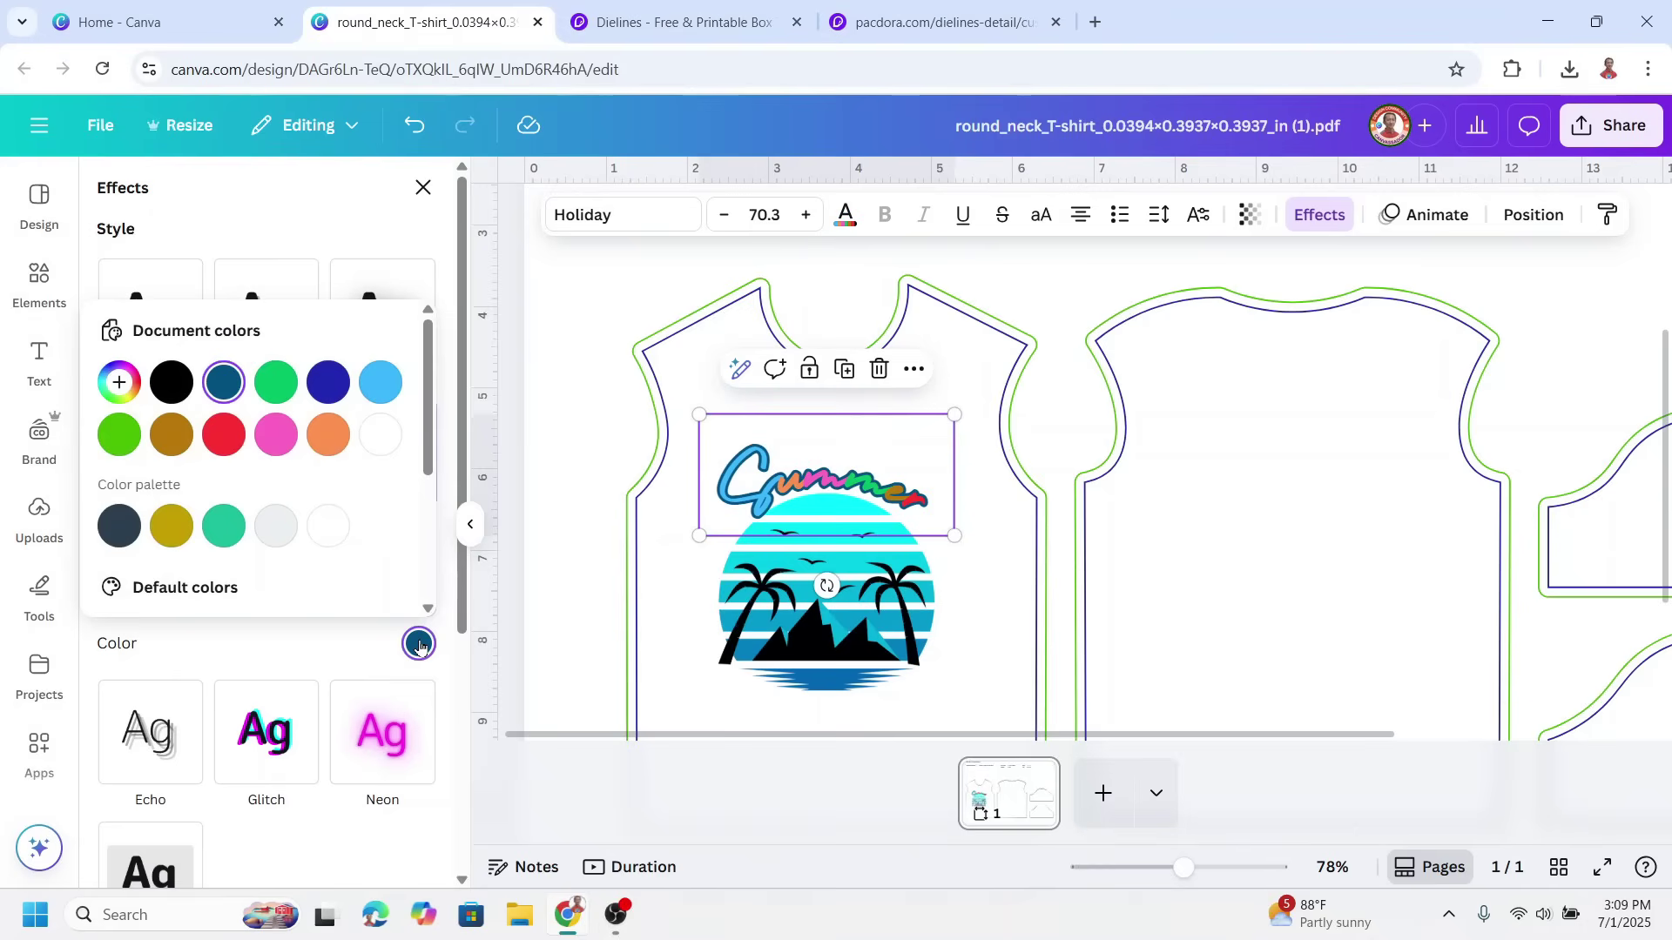
click(331, 529)
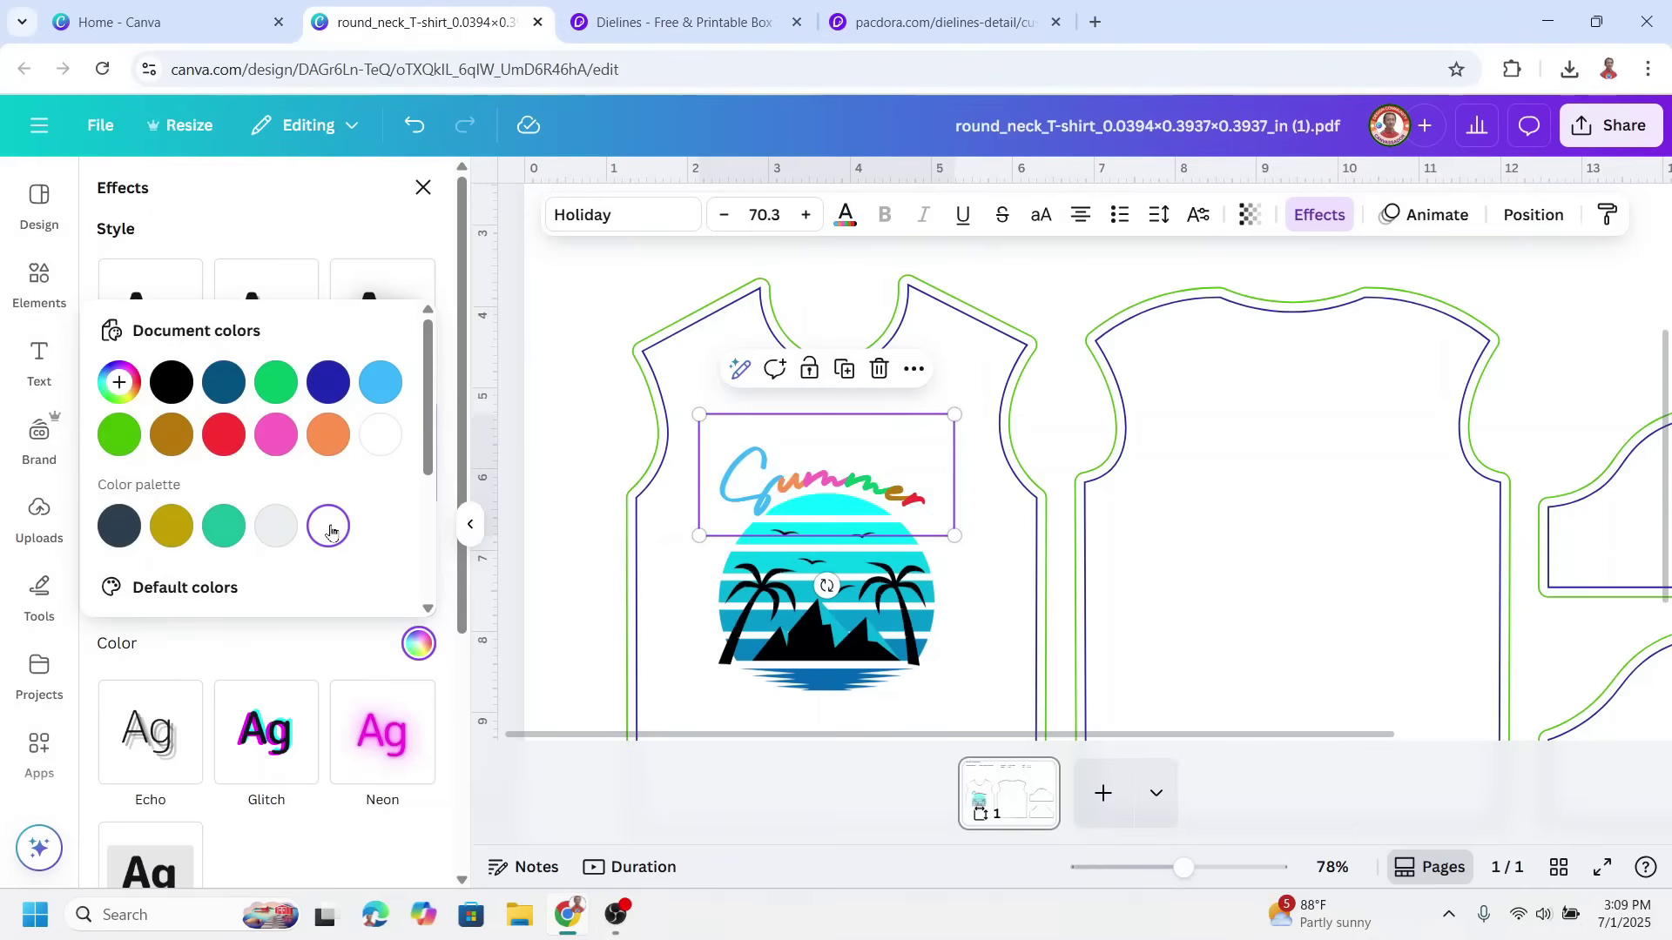
click(163, 612)
drag(153, 601, 167, 601)
- Select the sun graphic and the Summer text together
click(862, 652)
click(862, 651)
shift+click(740, 481)
- Download the selected Summer artwork as a transparent PNG at 1.875× size
right_click(776, 478)
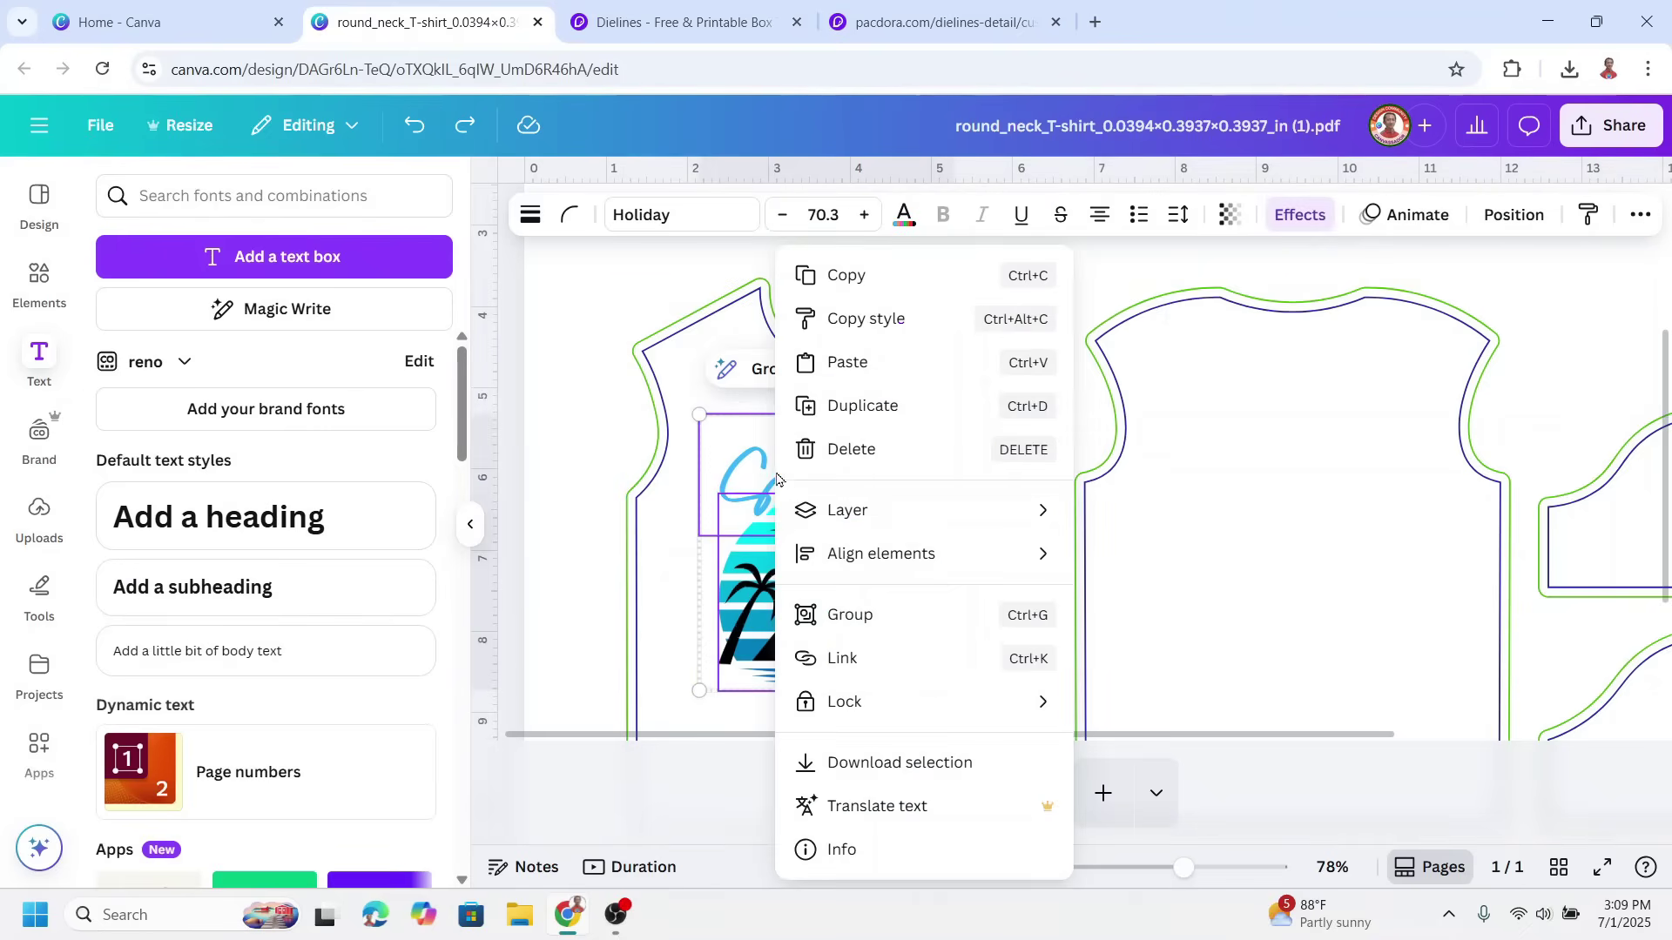
click(909, 763)
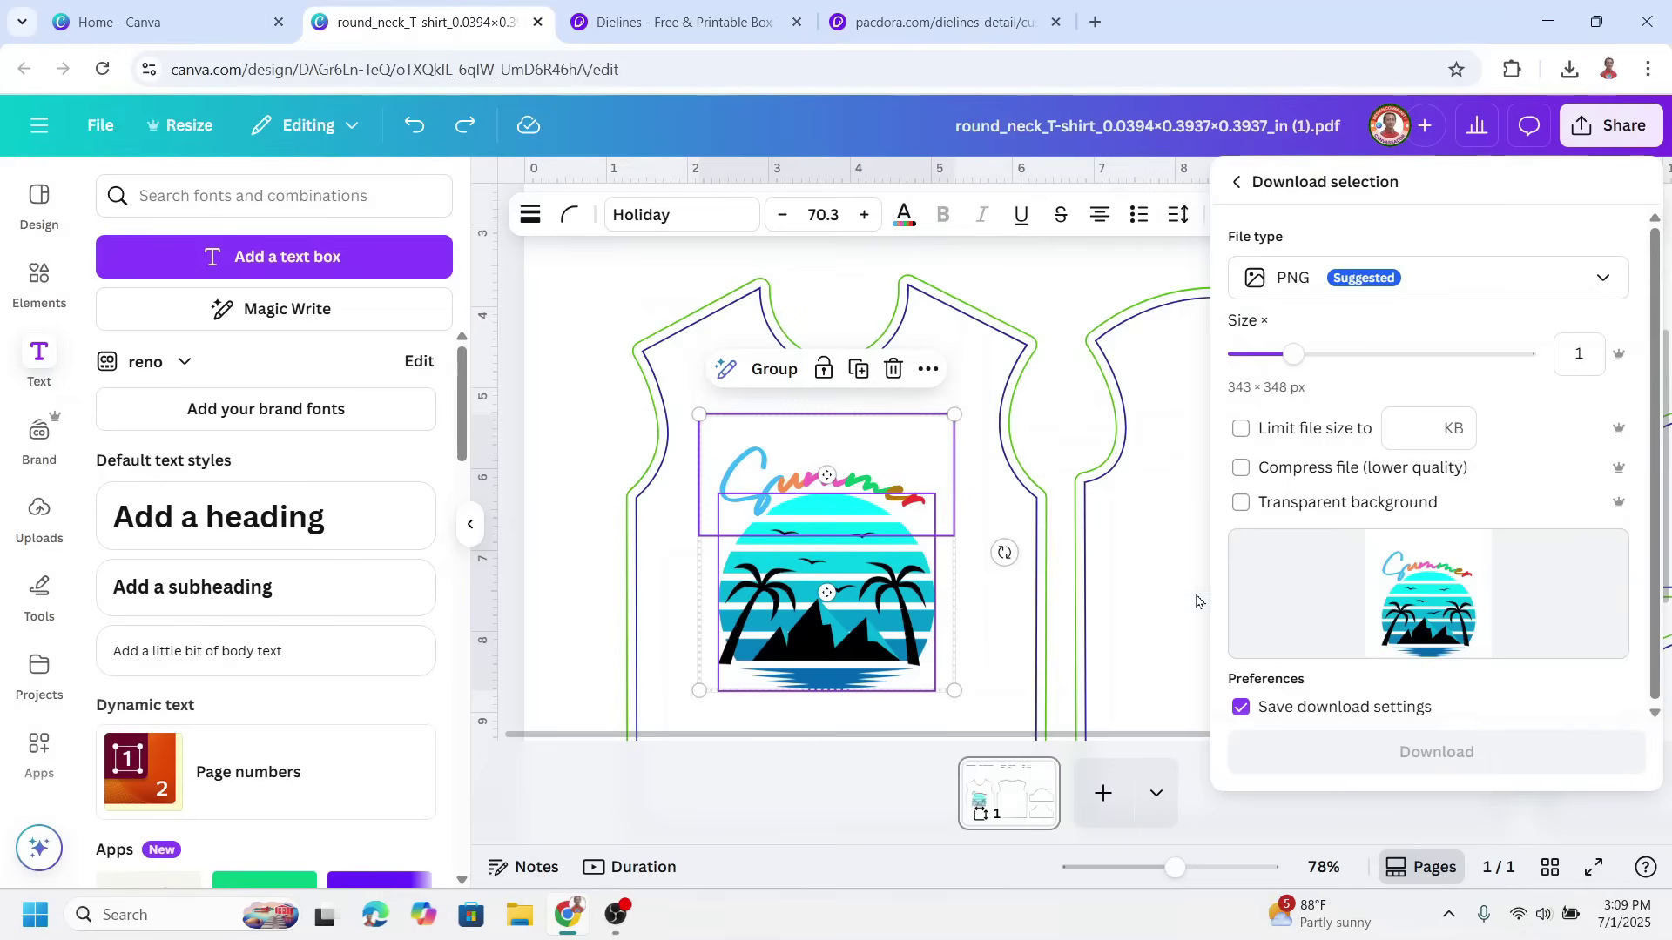
click(1391, 355)
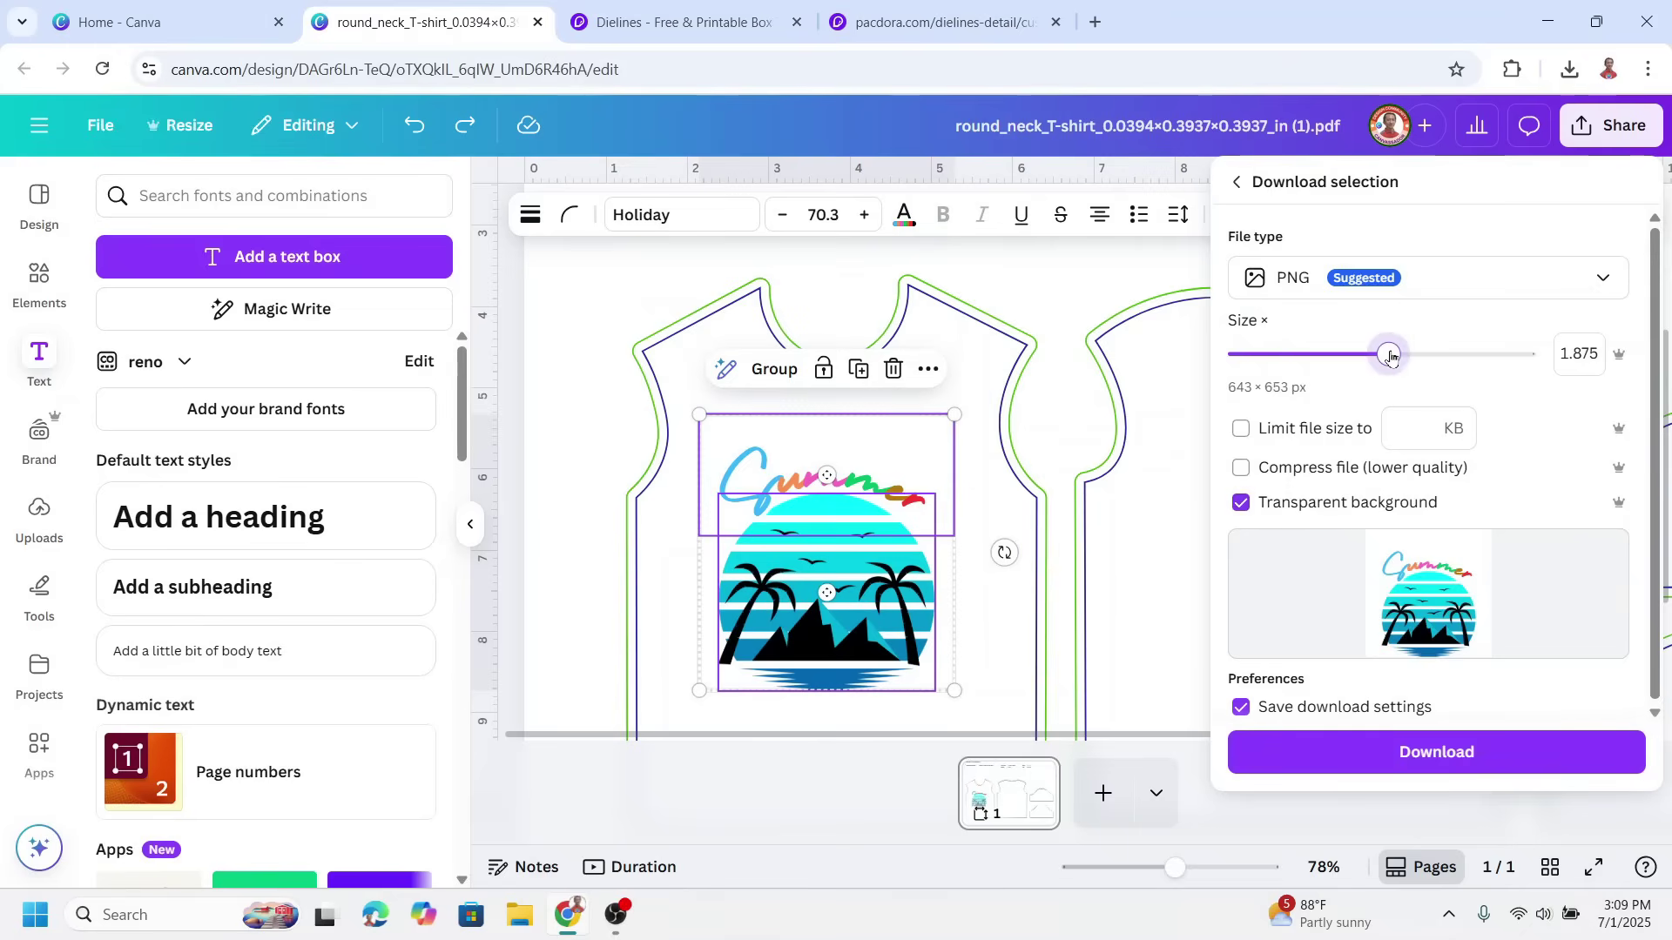
click(1470, 763)
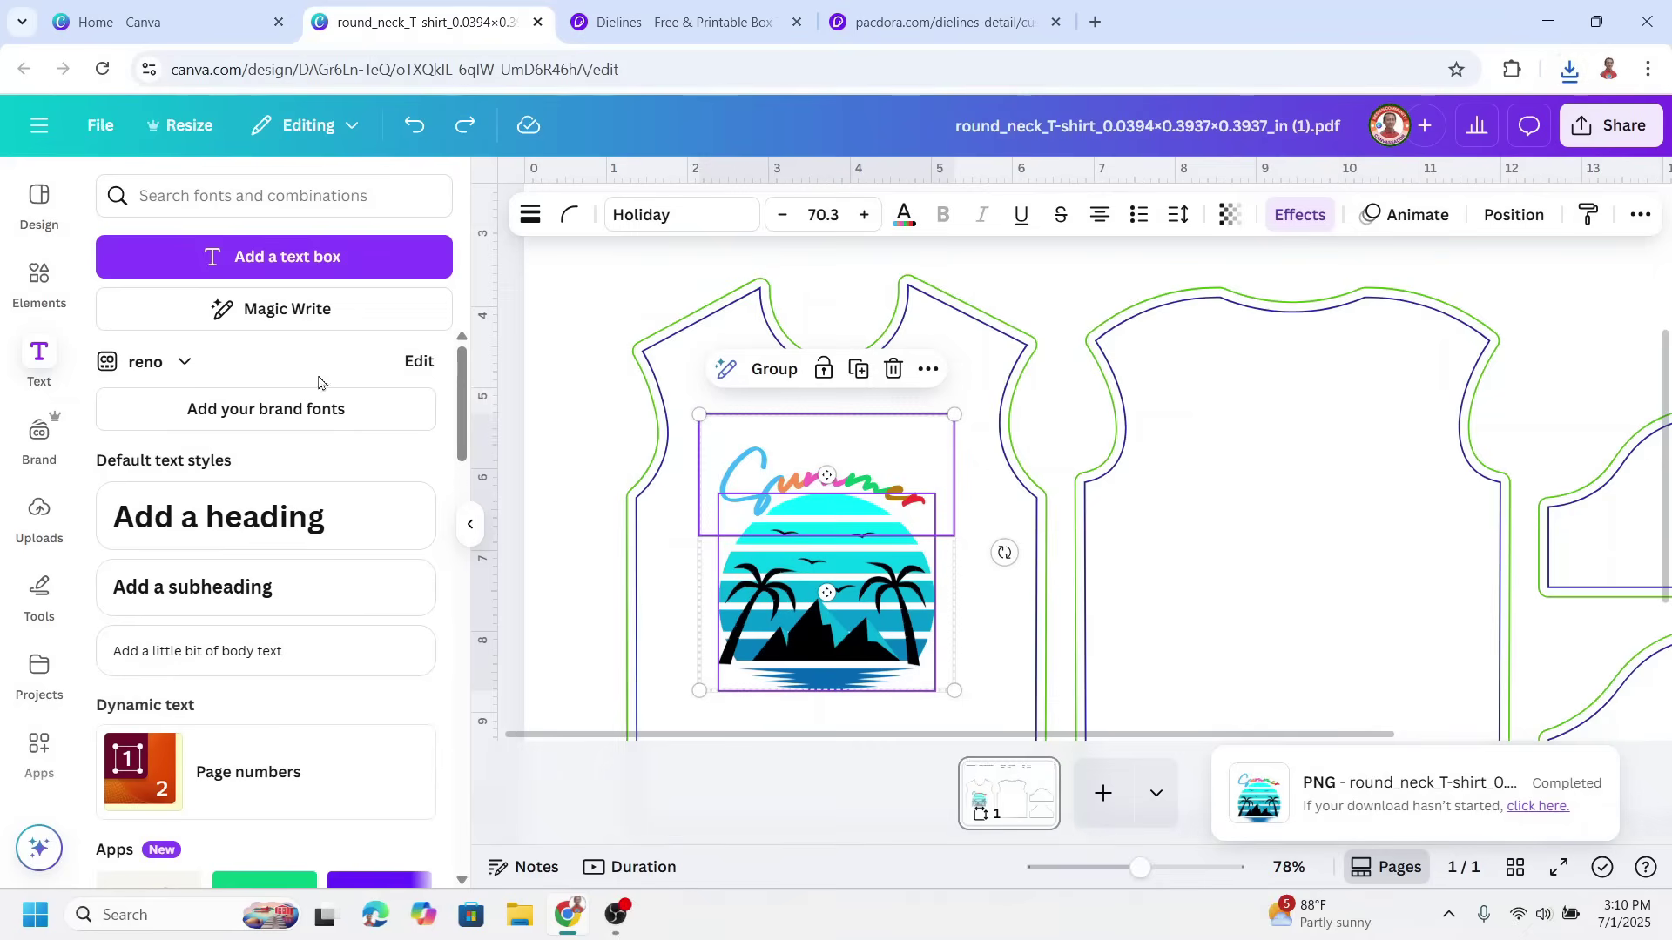
- Add the recently used C logo and shrink it onto the back shirt piece
click(38, 277)
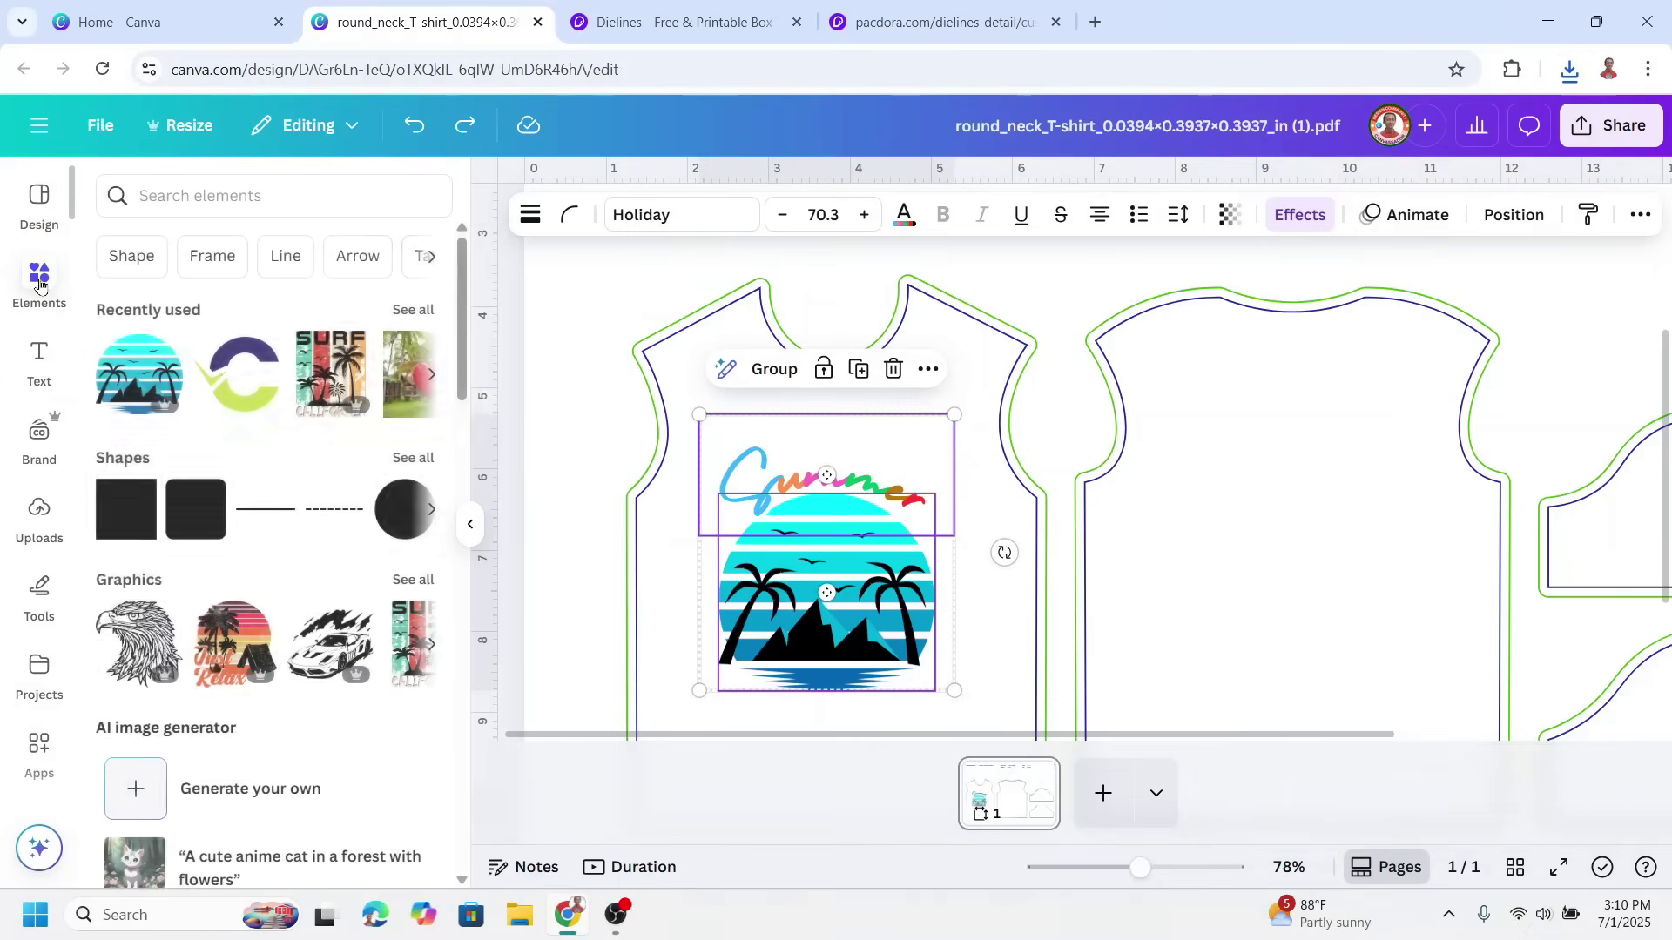
click(234, 388)
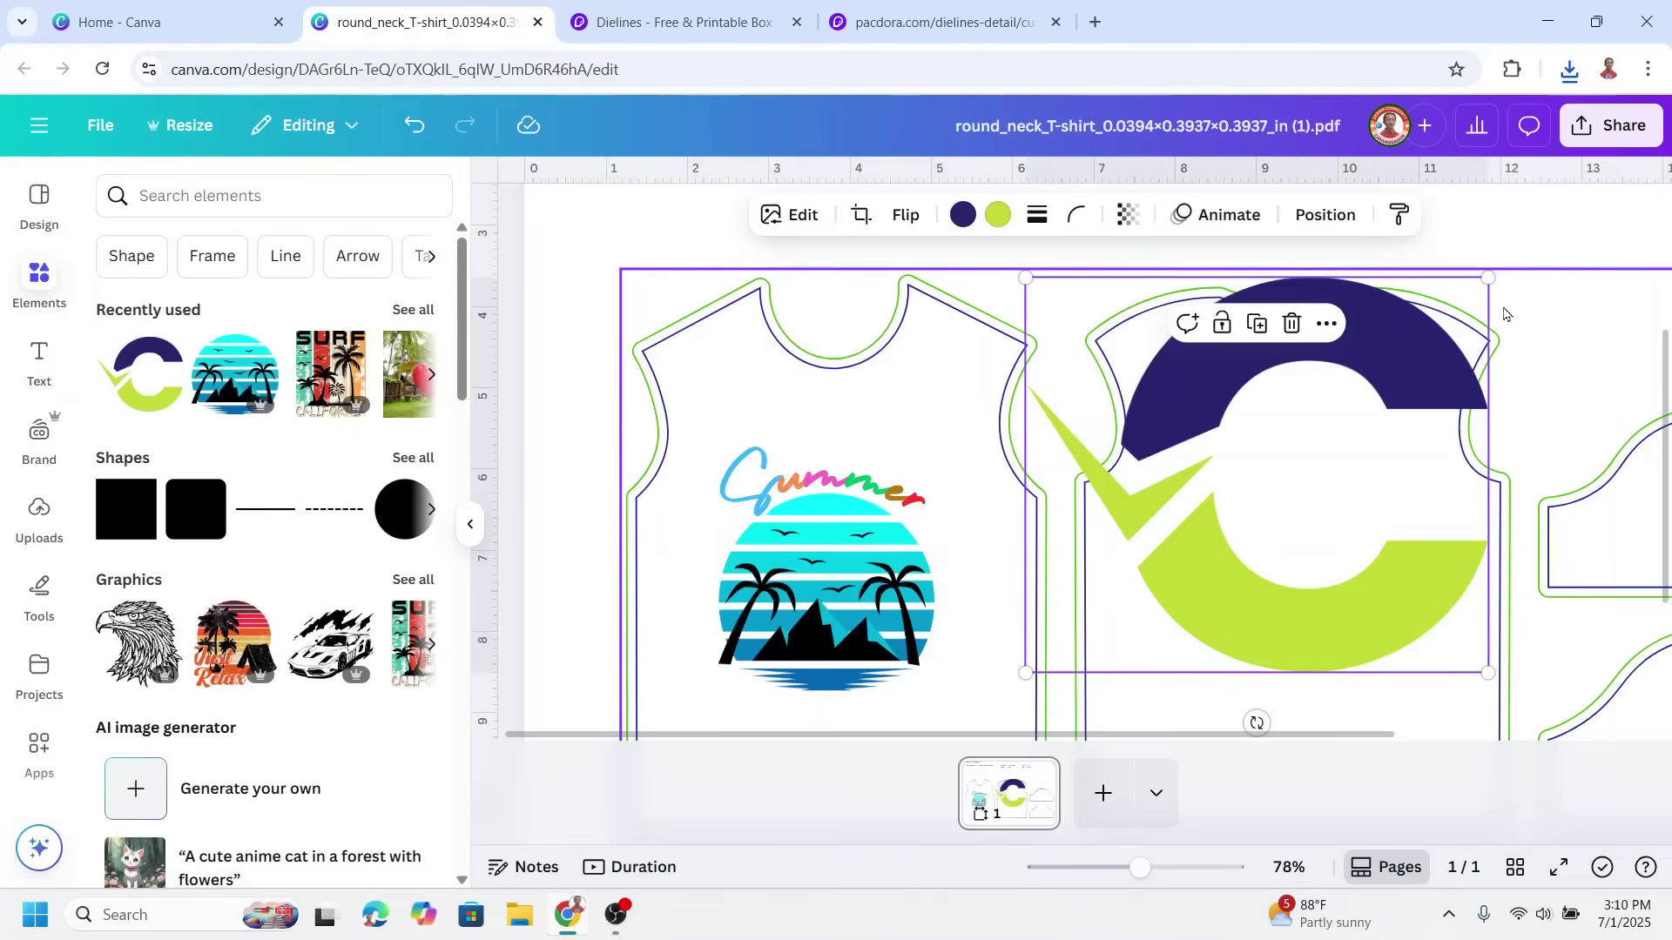
drag(1494, 272, 1177, 566)
drag(1231, 515, 1170, 556)
click(39, 357)
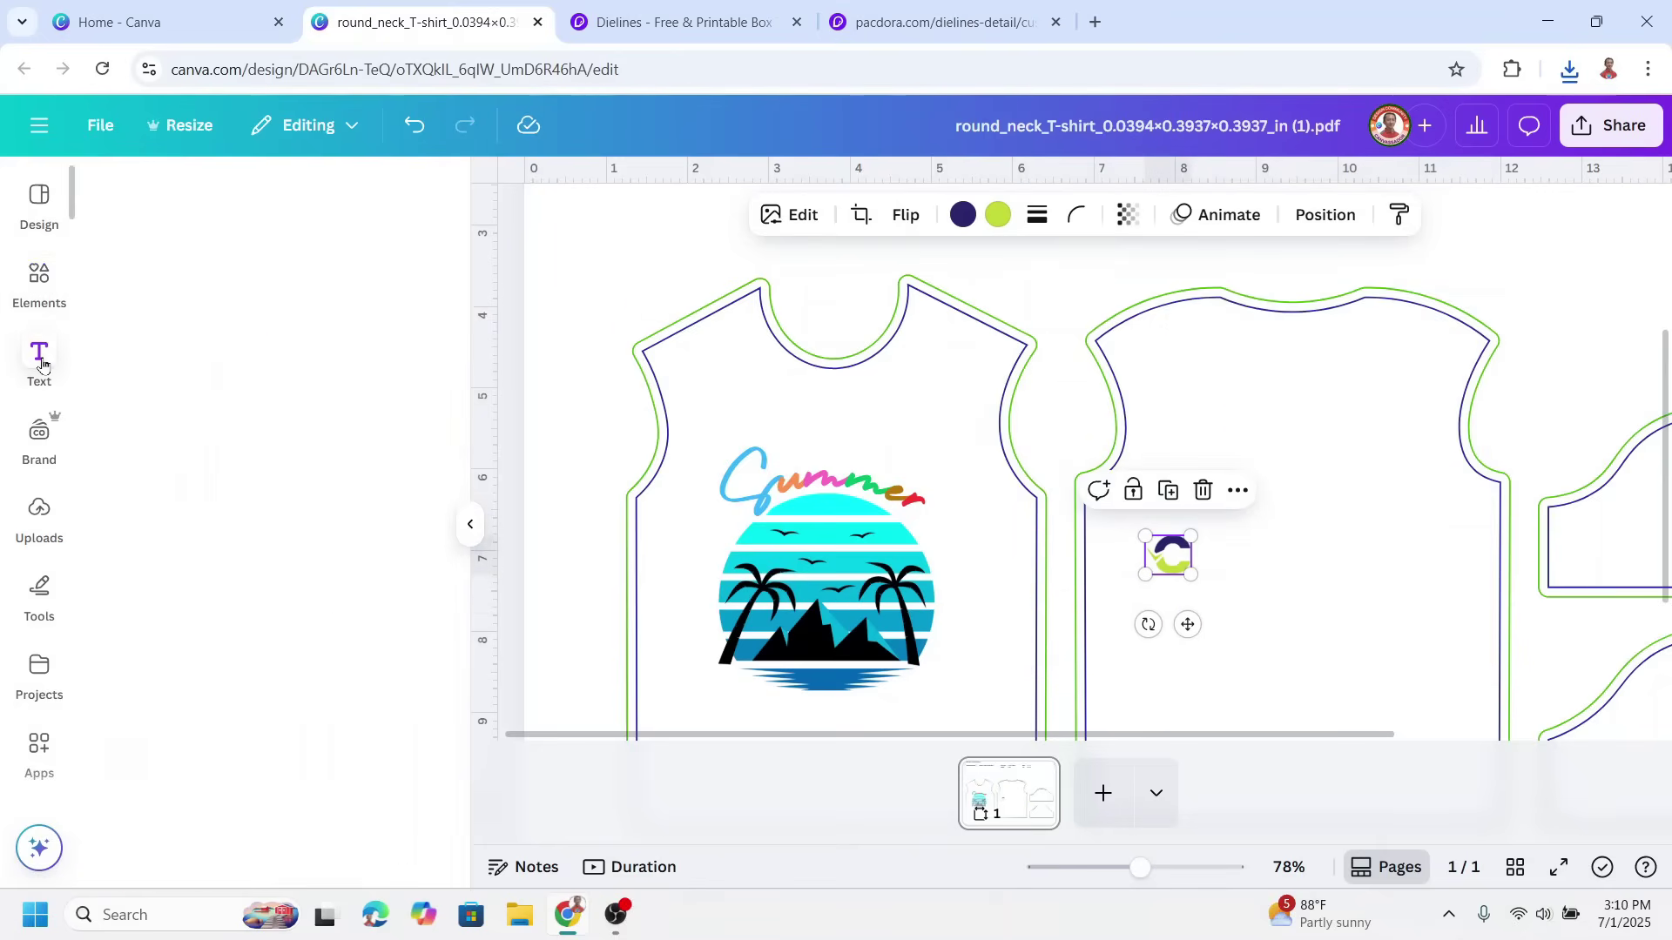
- Add a subheading reading 'lothraptor' and move it onto the shirt back
click(254, 602)
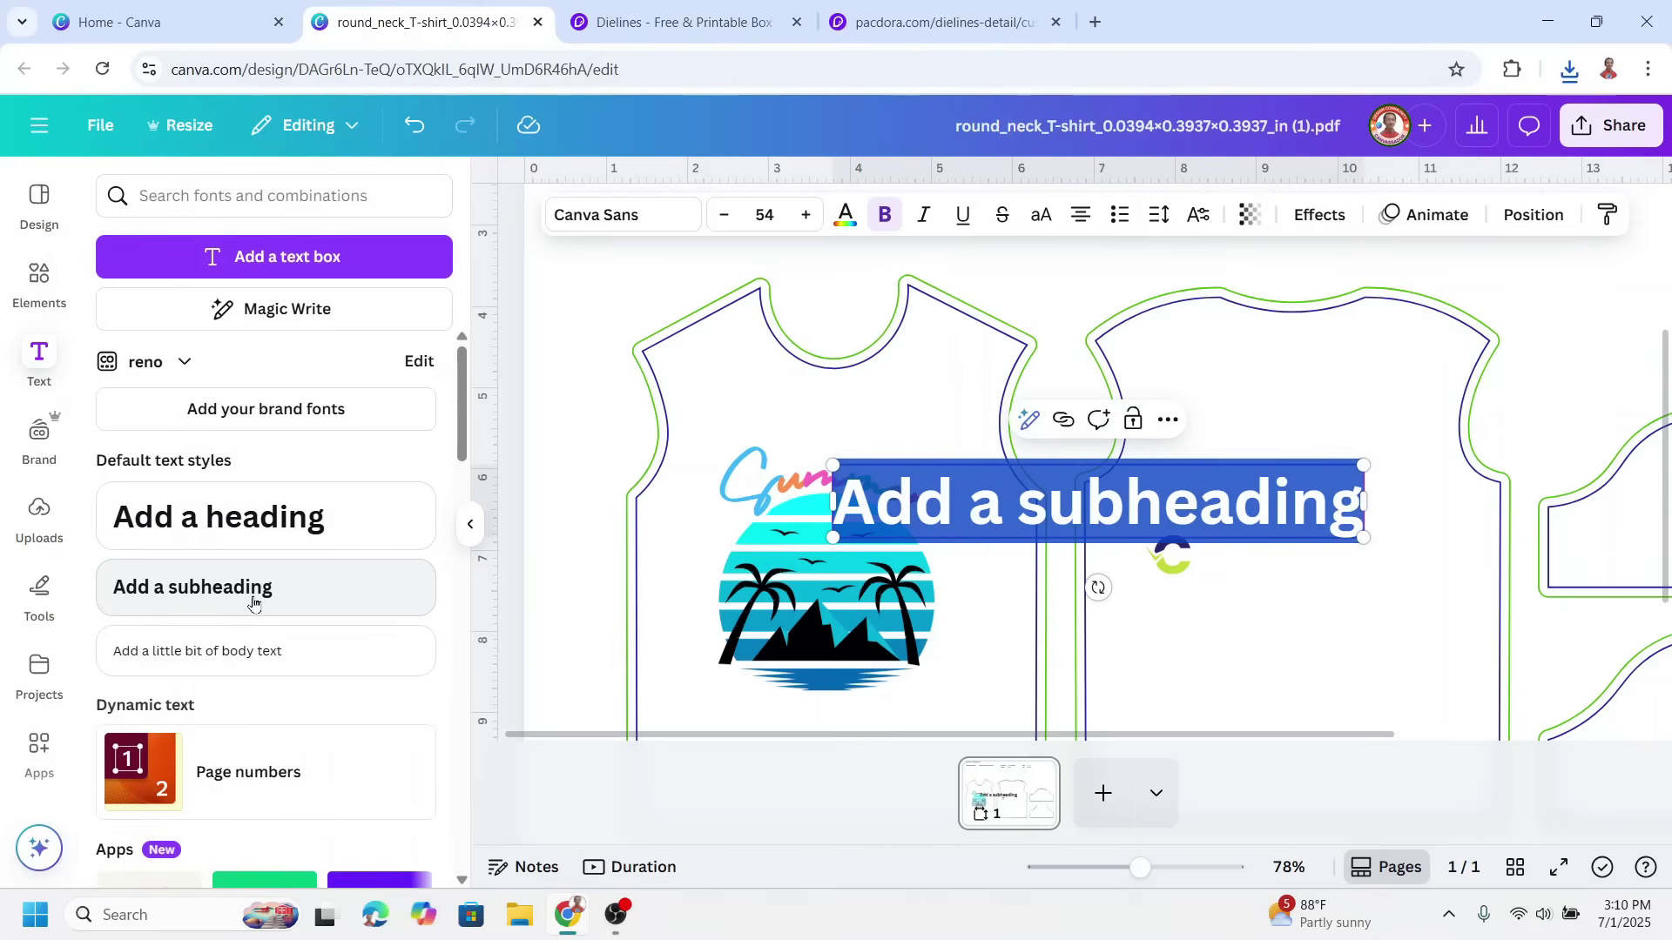
text(lo)
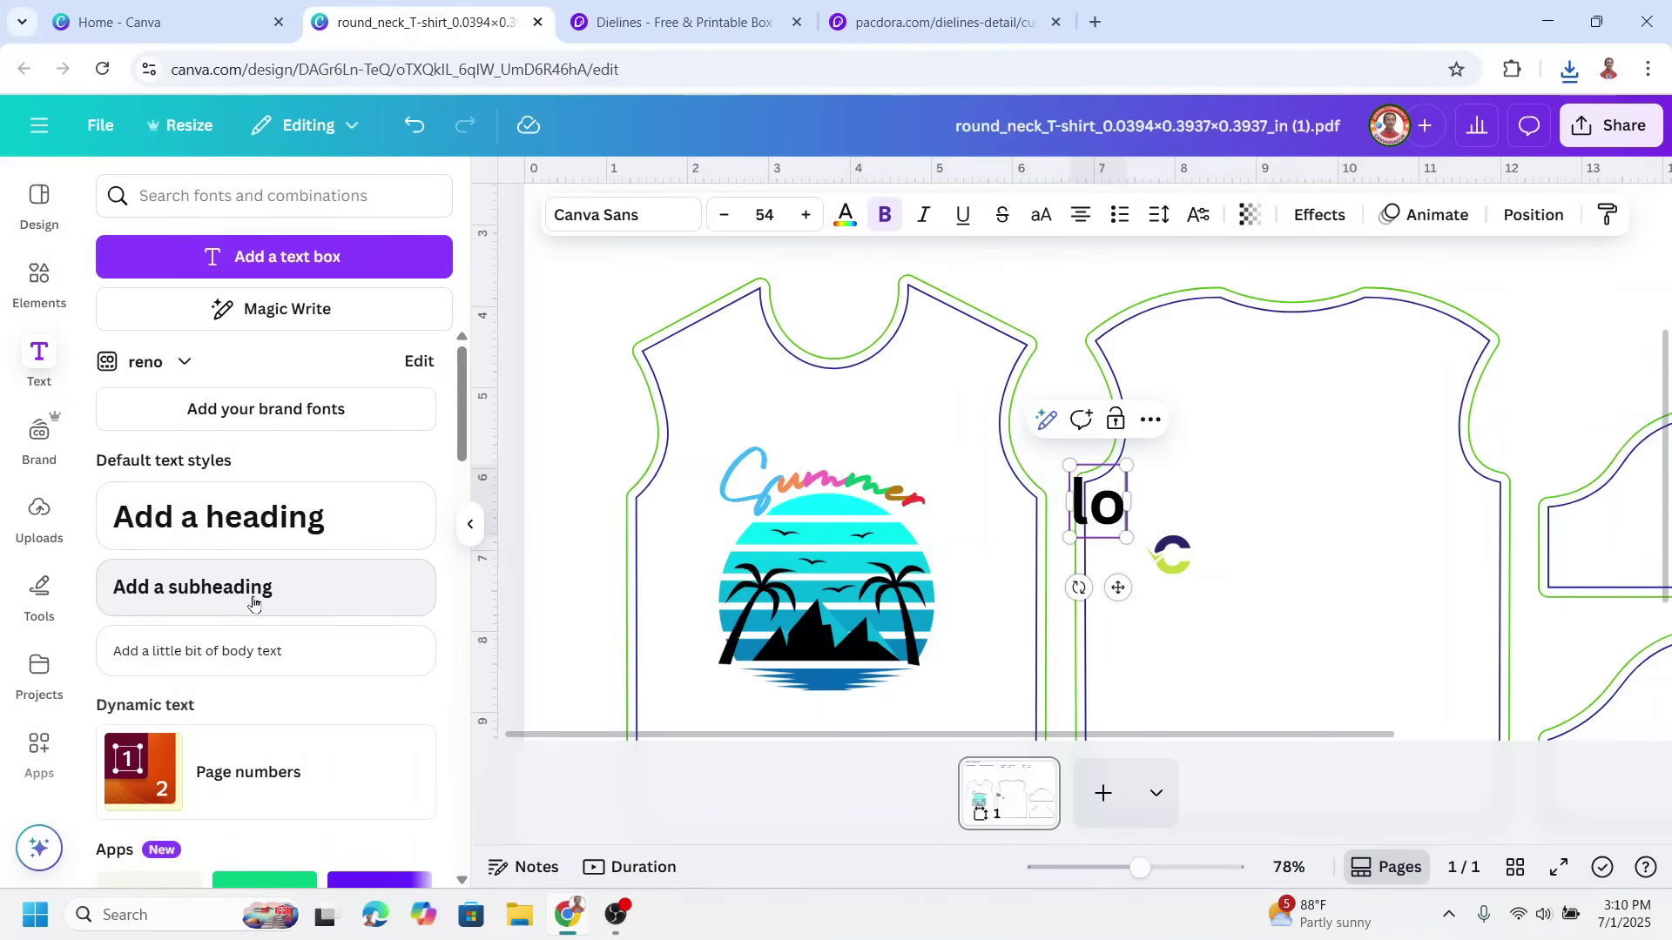
text(thraptor)
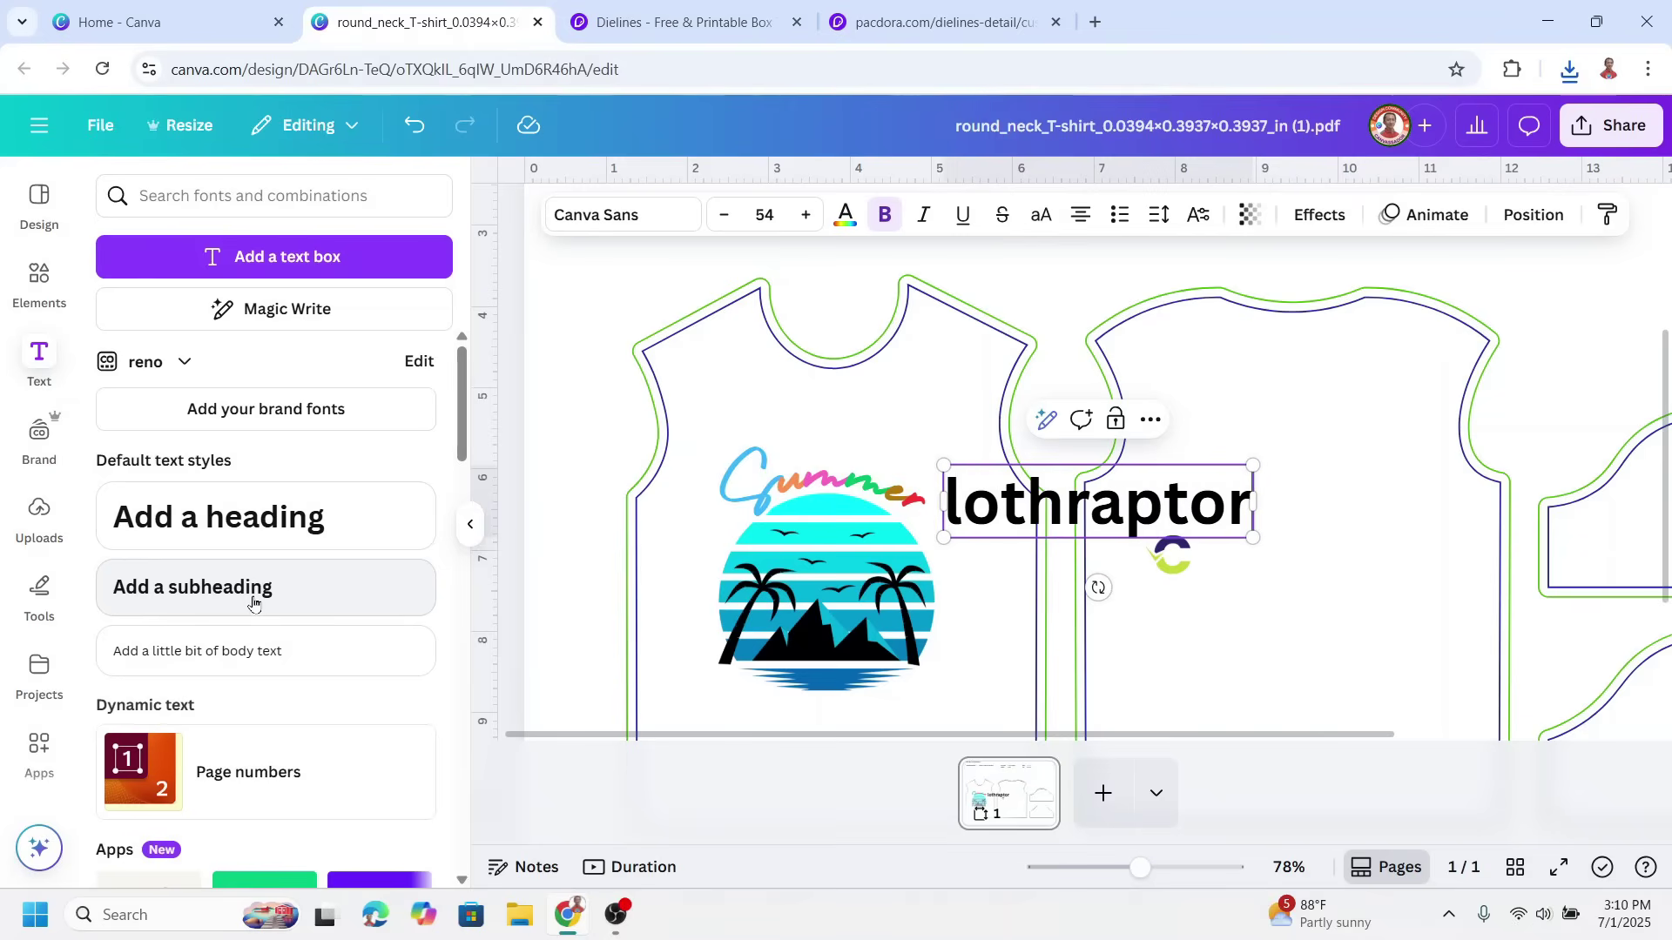
drag(1106, 506, 1354, 561)
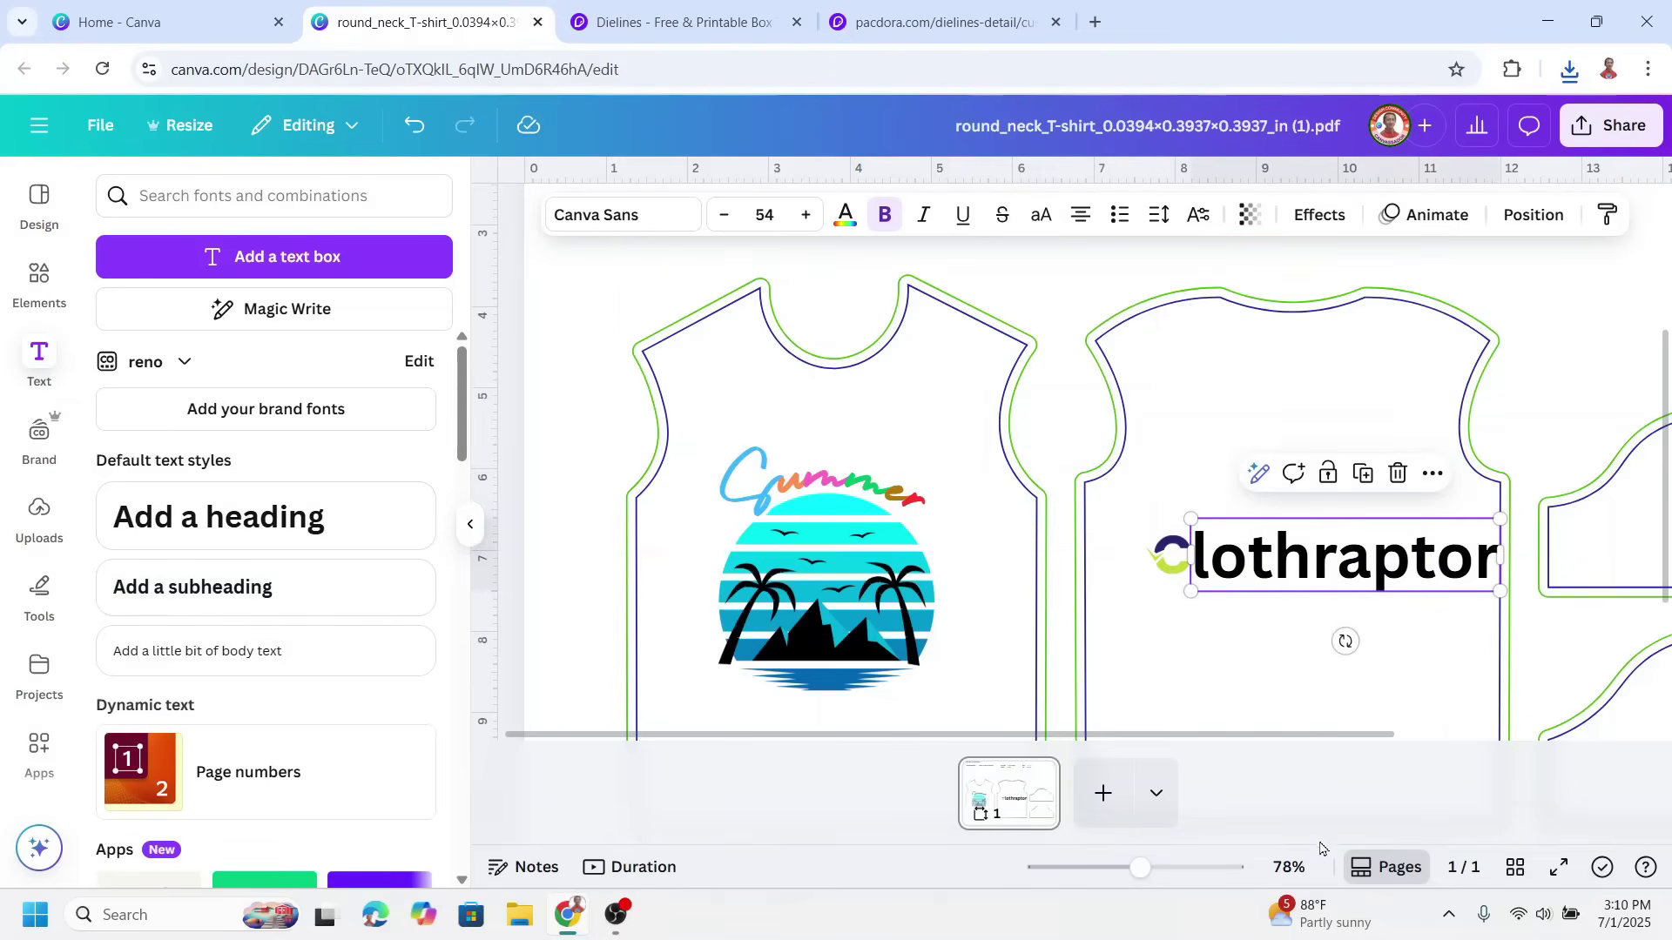
- Position and enlarge the C logo beside the text so it reads Clothraptor
click(1189, 870)
drag(1269, 640, 1350, 704)
drag(1277, 669, 1256, 670)
click(1424, 675)
ctrl+scroll(1404, 584, down, 5)
- Fill the page background behind the shirt pieces with the teal swatch
scroll(1404, 585, up, 2)
click(1407, 247)
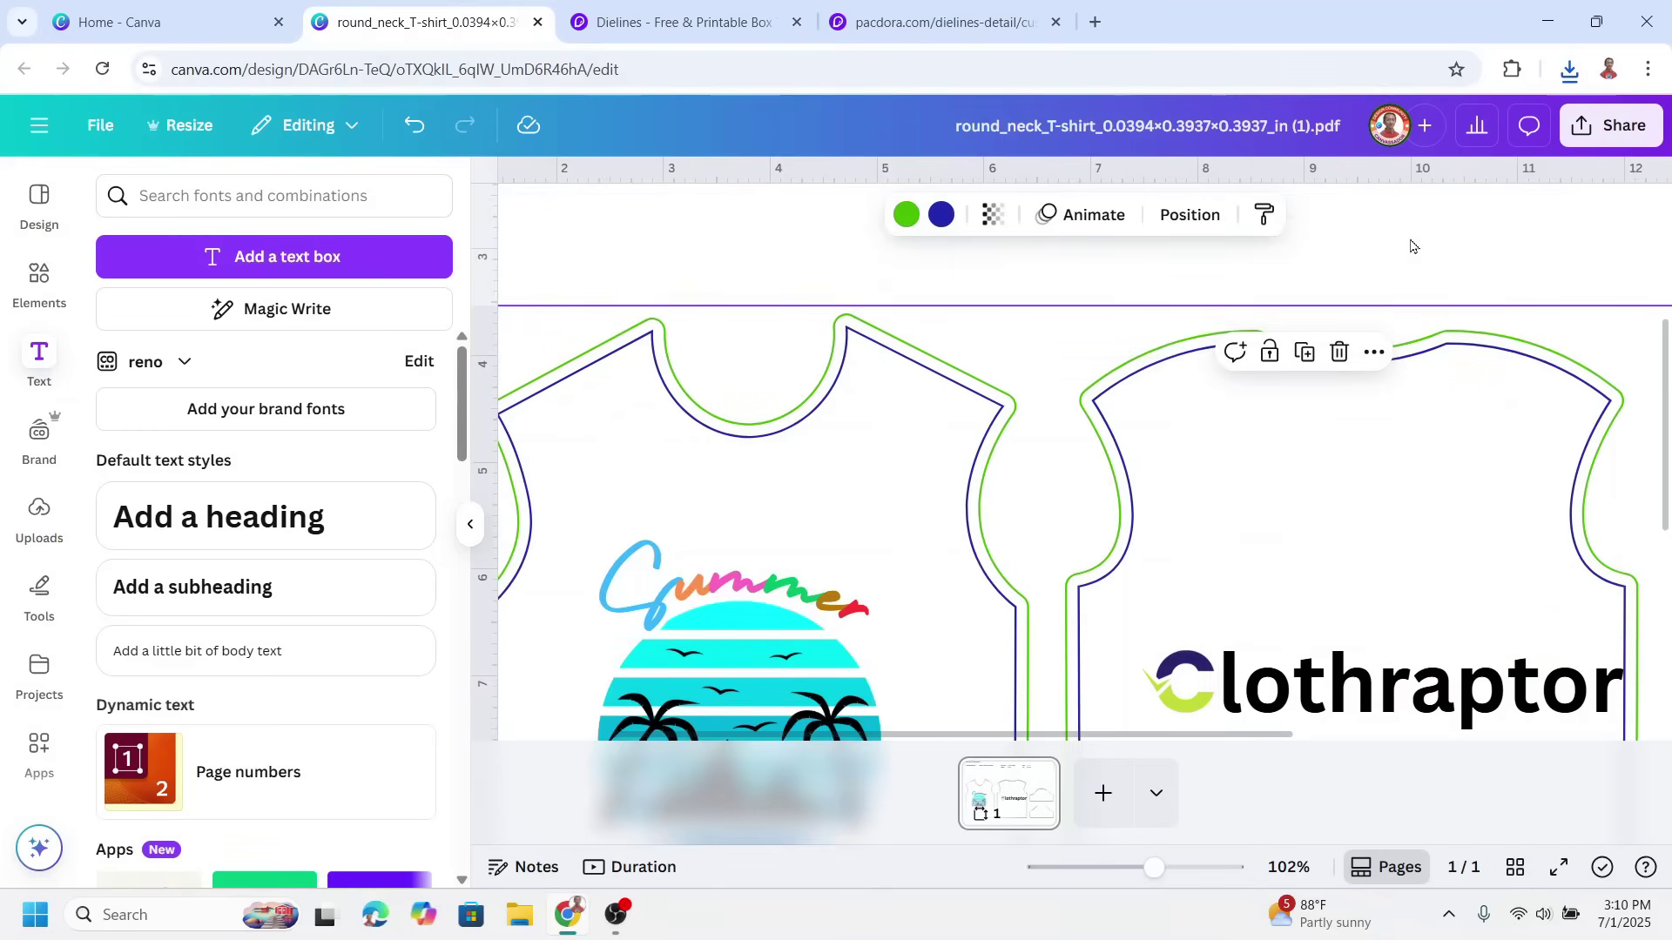
click(930, 214)
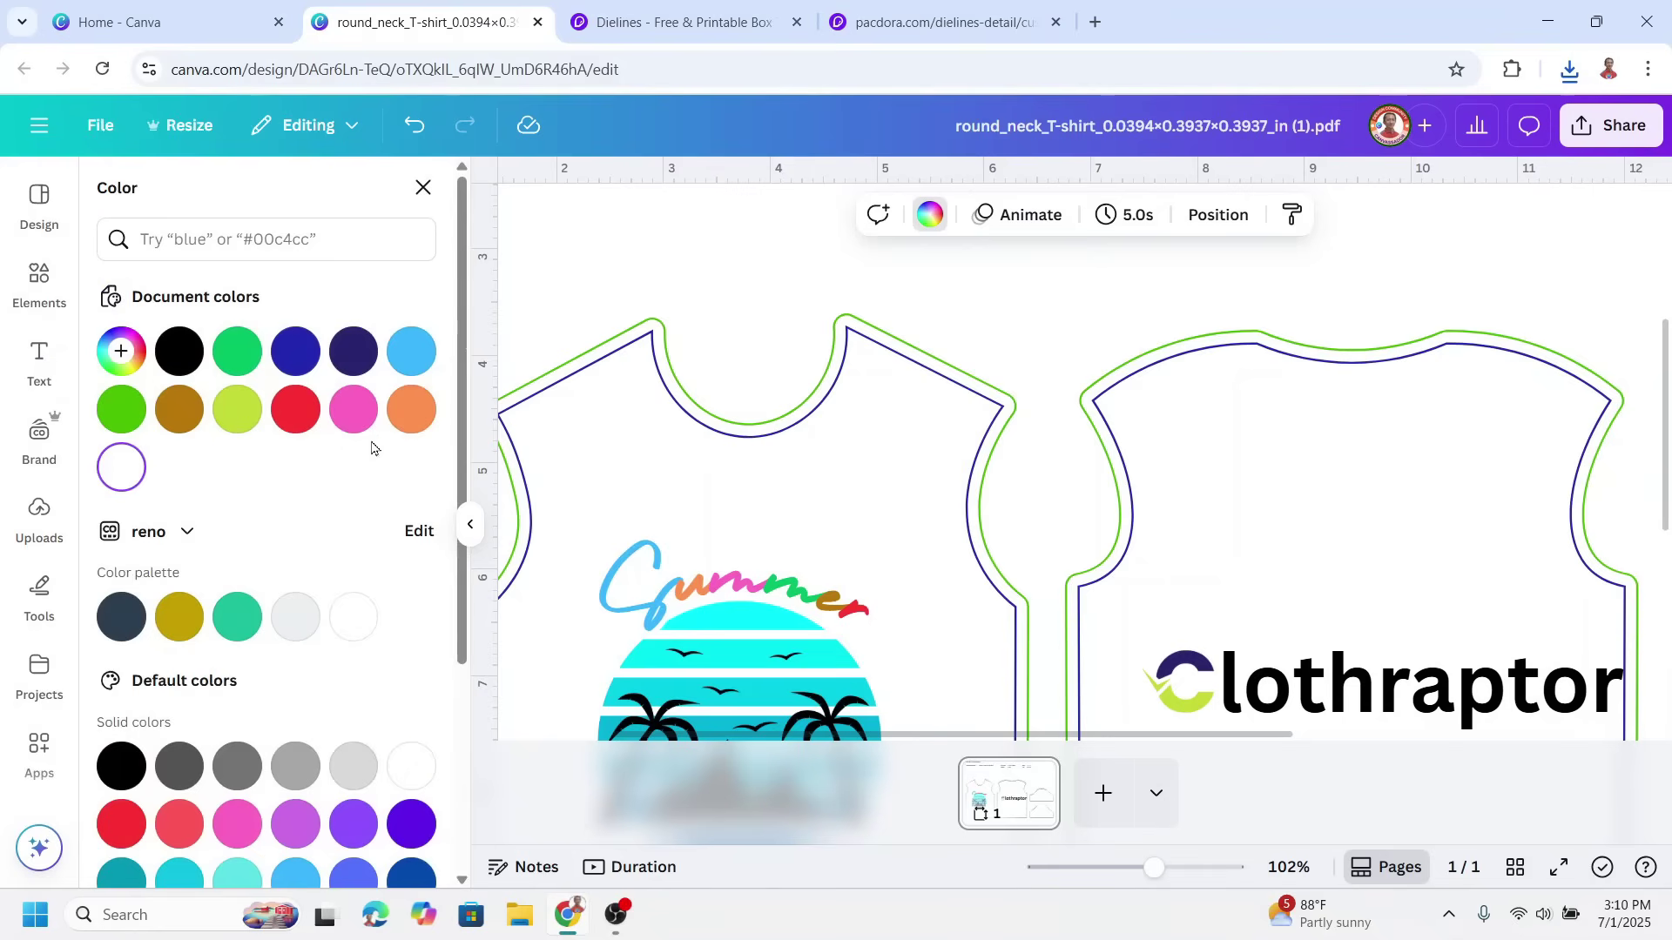
scroll(352, 749, down, 3)
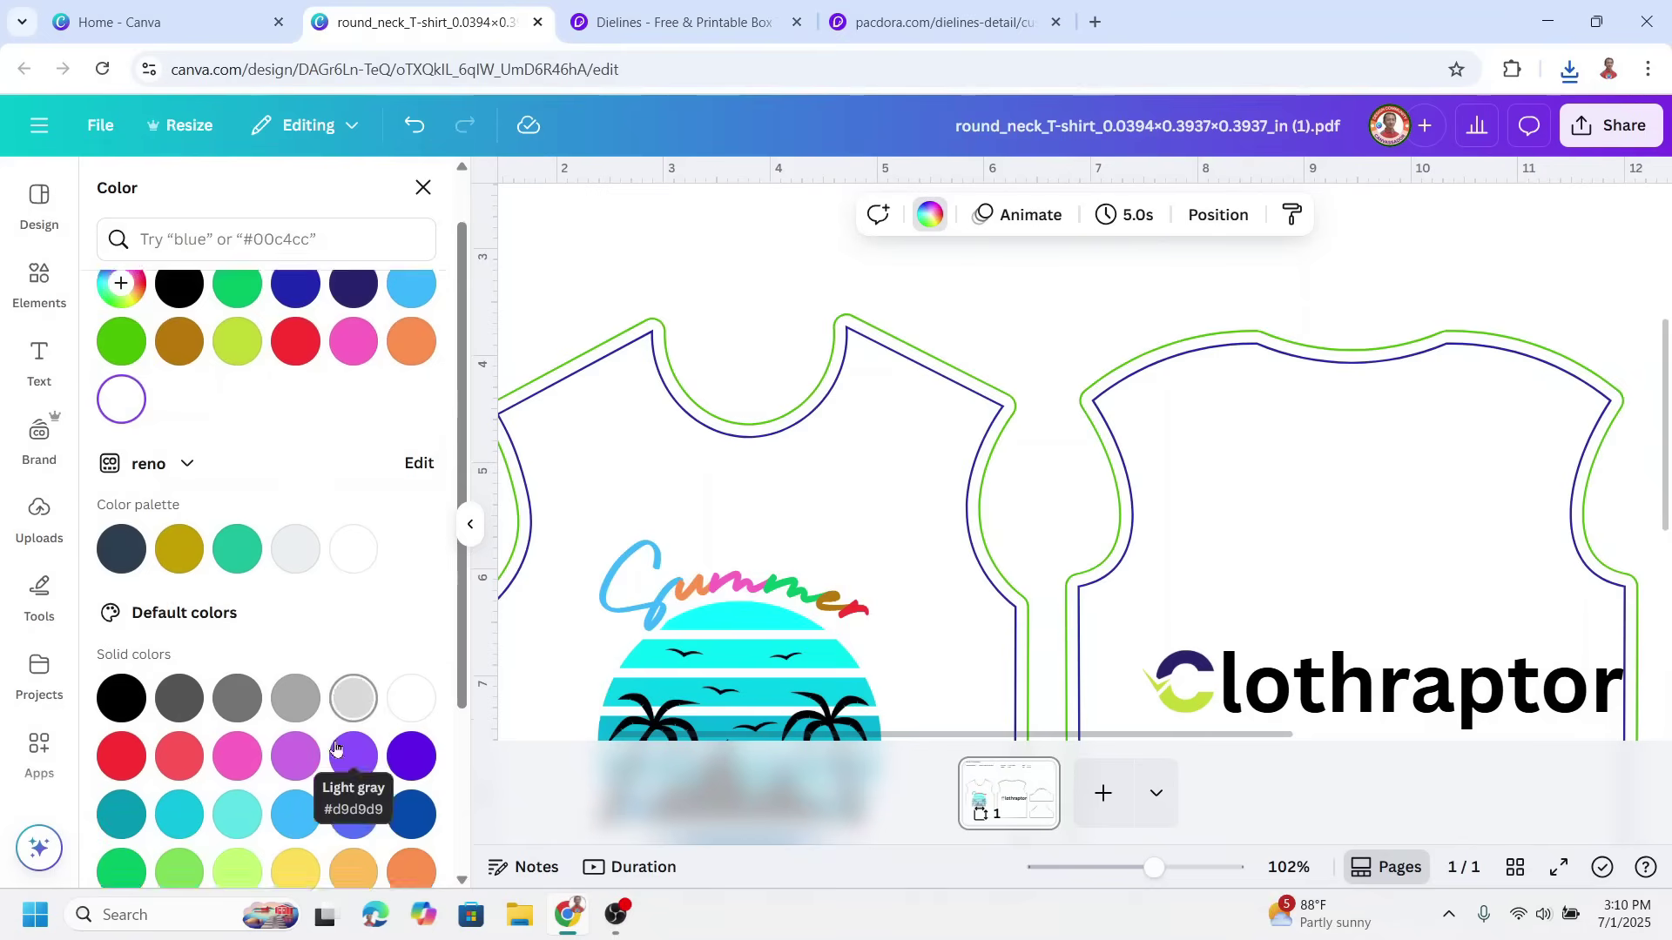
click(234, 401)
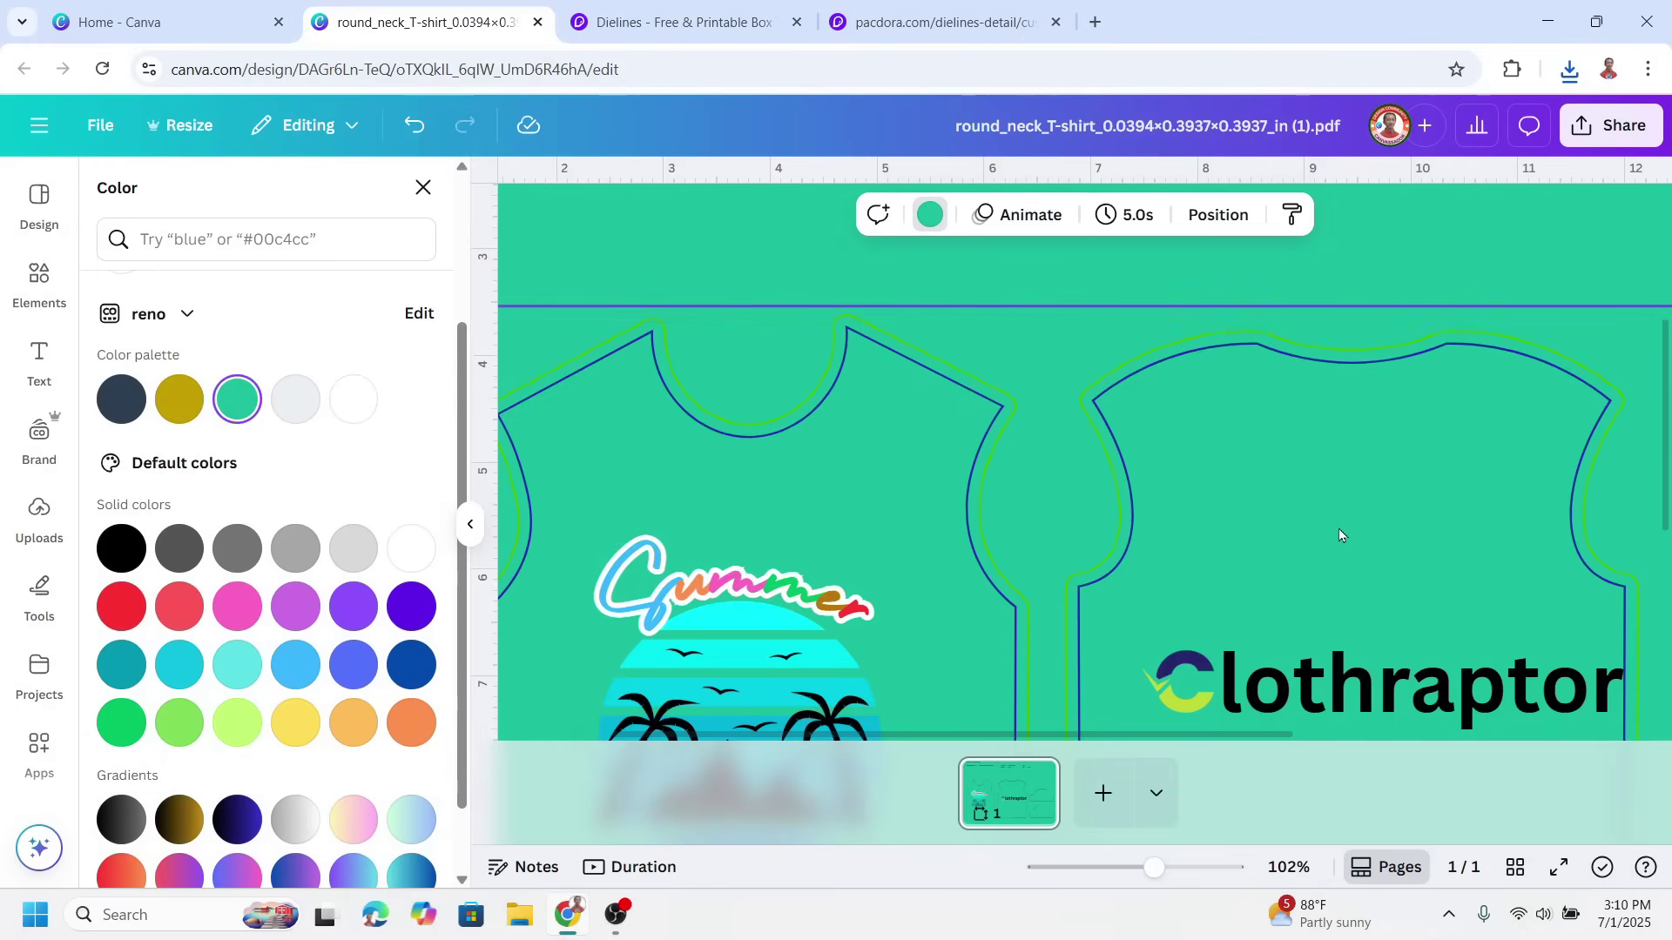
scroll(1338, 533, down, 3)
- Give the lothraptor text a white Outline effect
click(1397, 493)
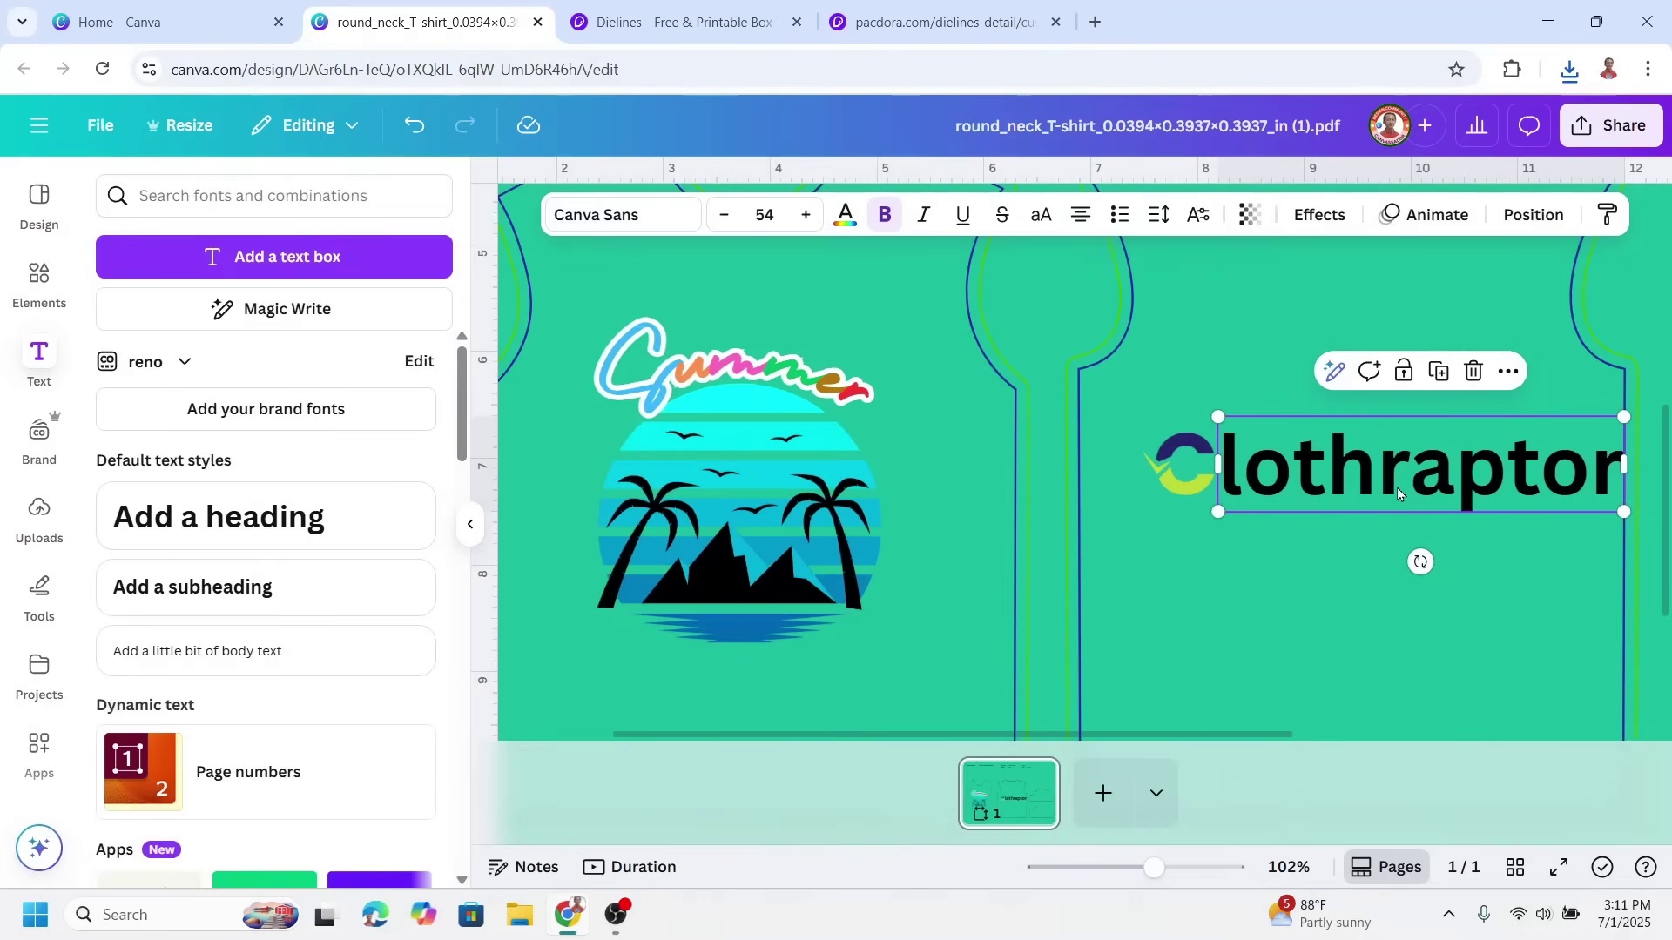
click(1319, 214)
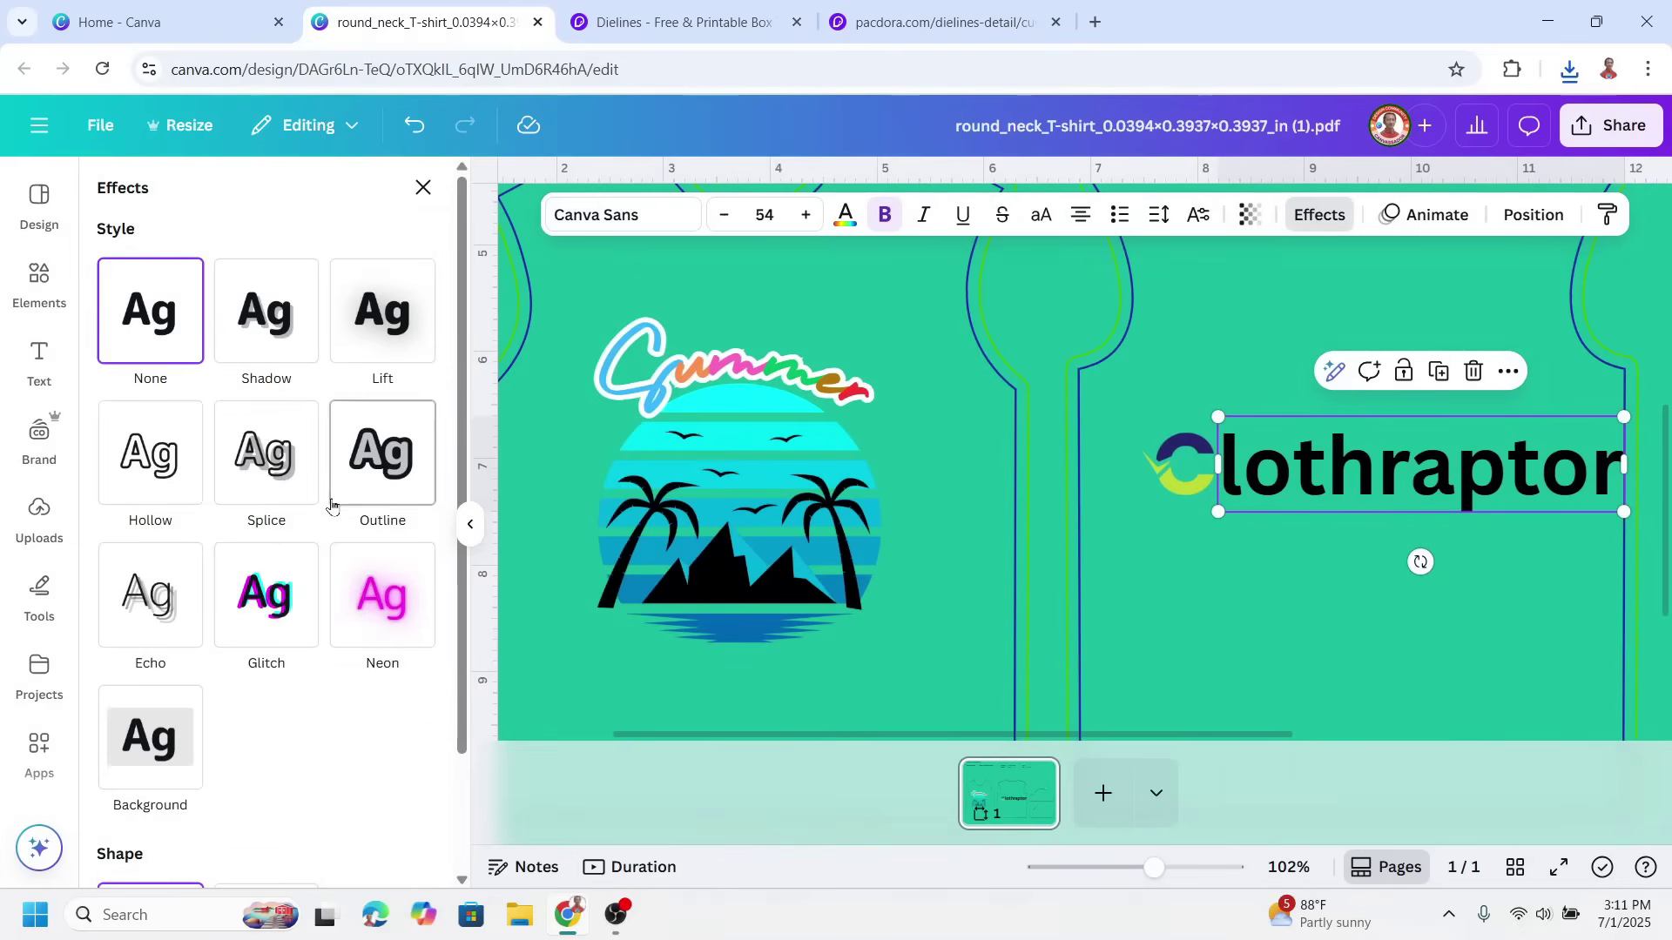
click(391, 442)
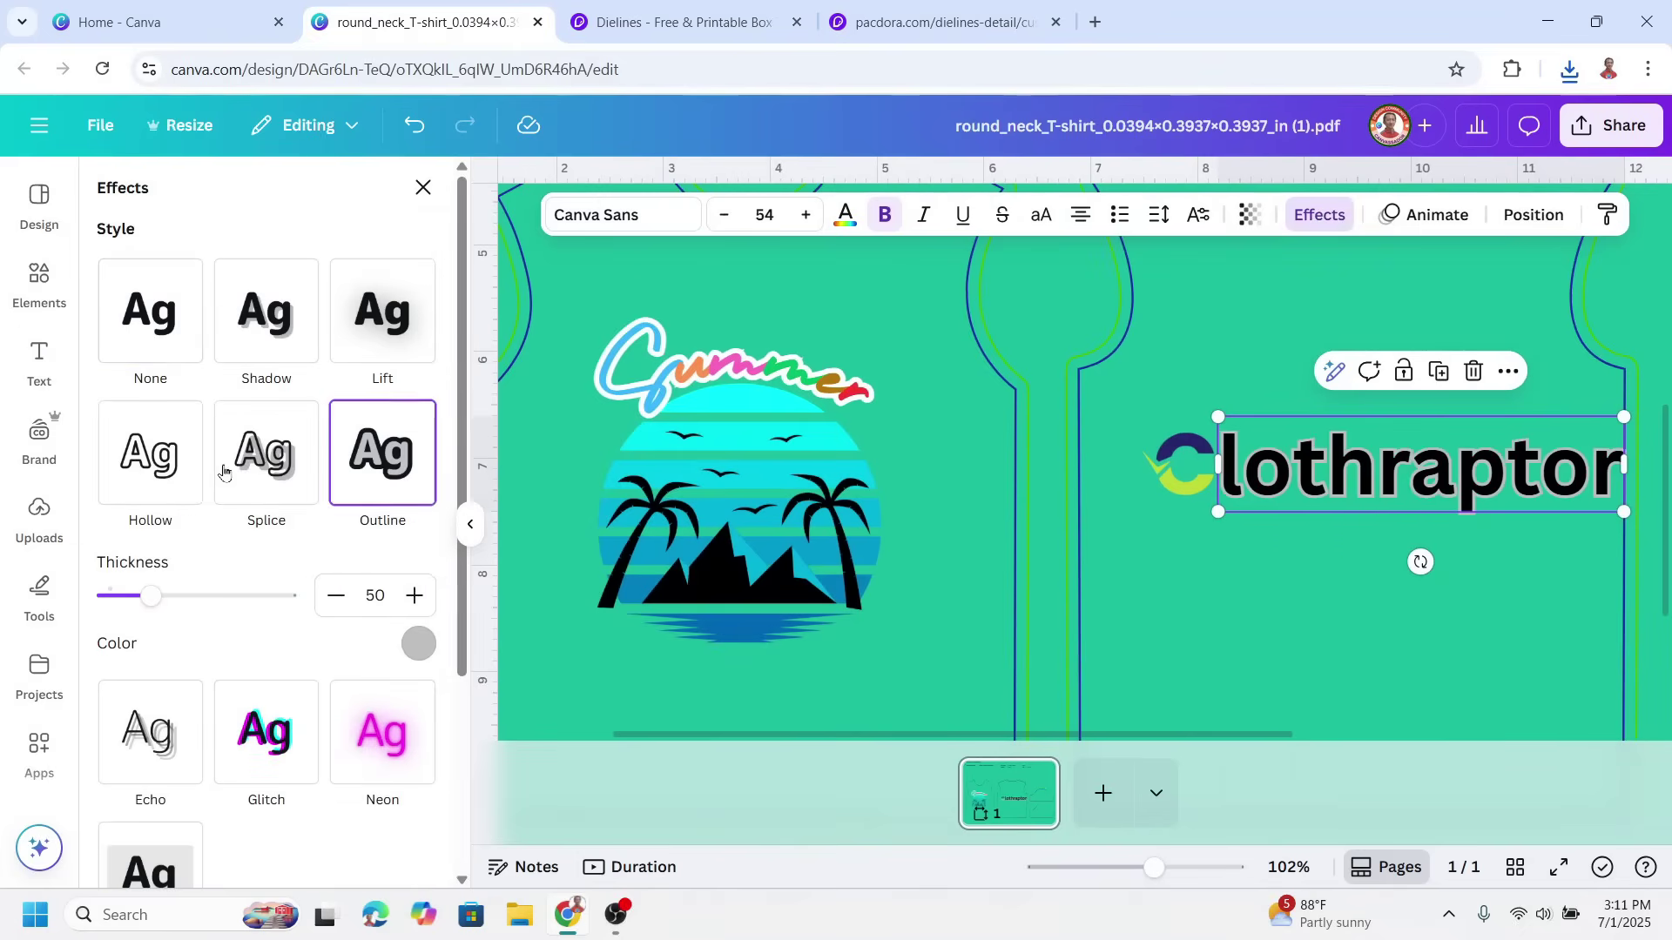
click(418, 644)
click(218, 496)
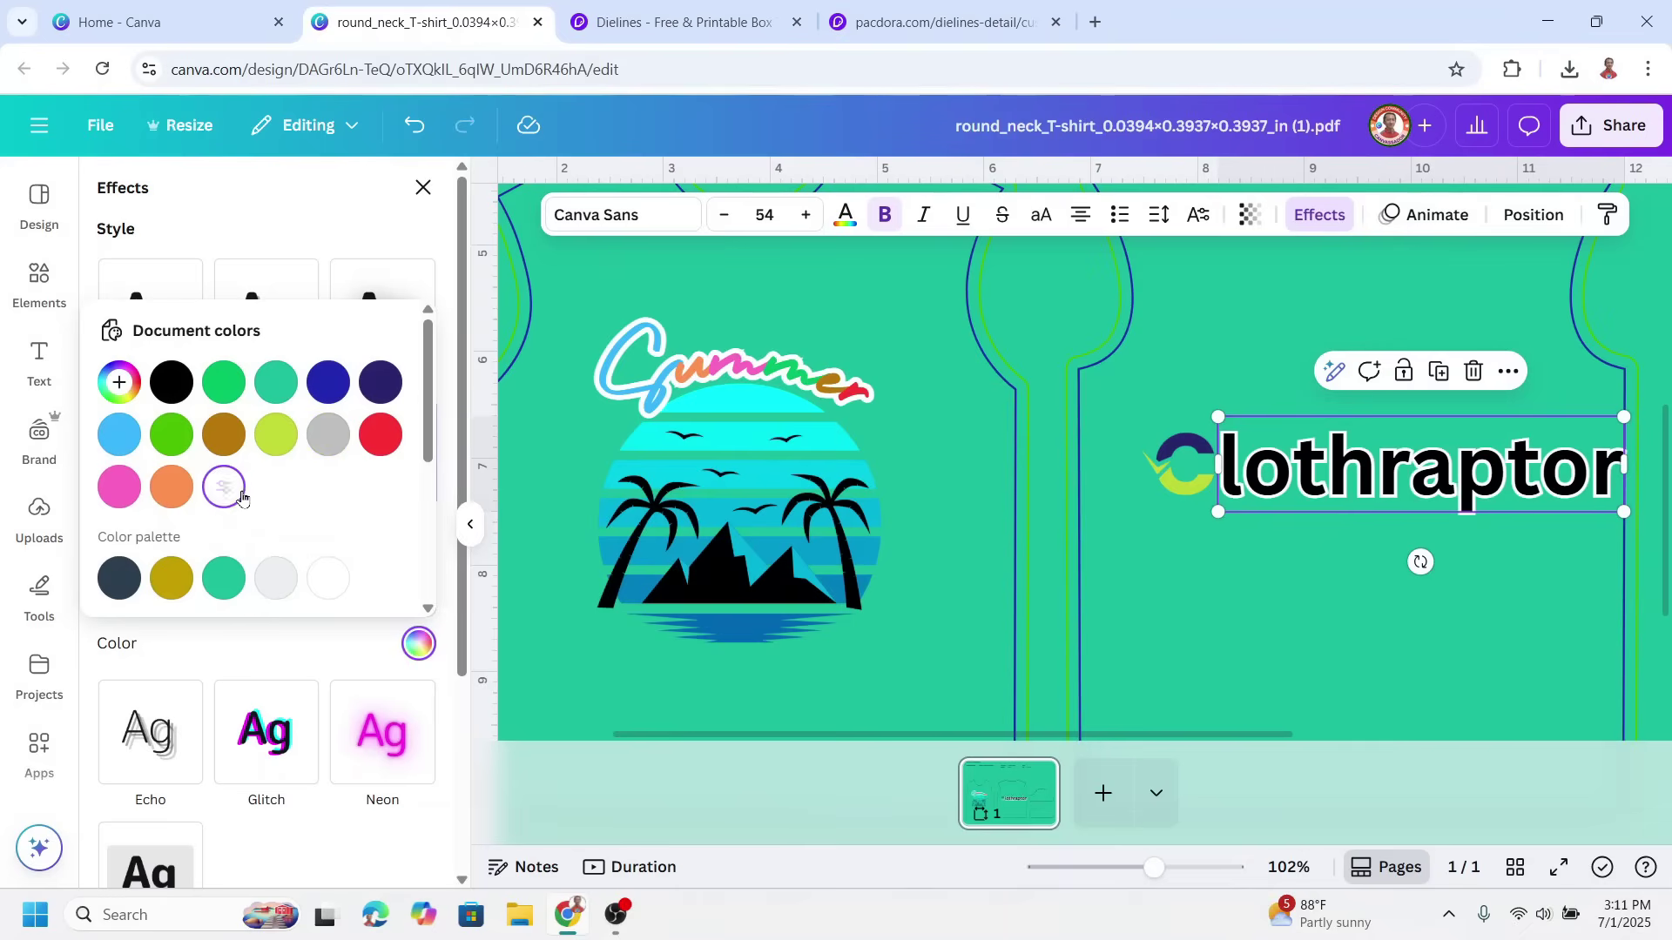
- Add a white (#FFFFFF) outline shadow of size 66 to the C logo
click(1171, 479)
click(799, 216)
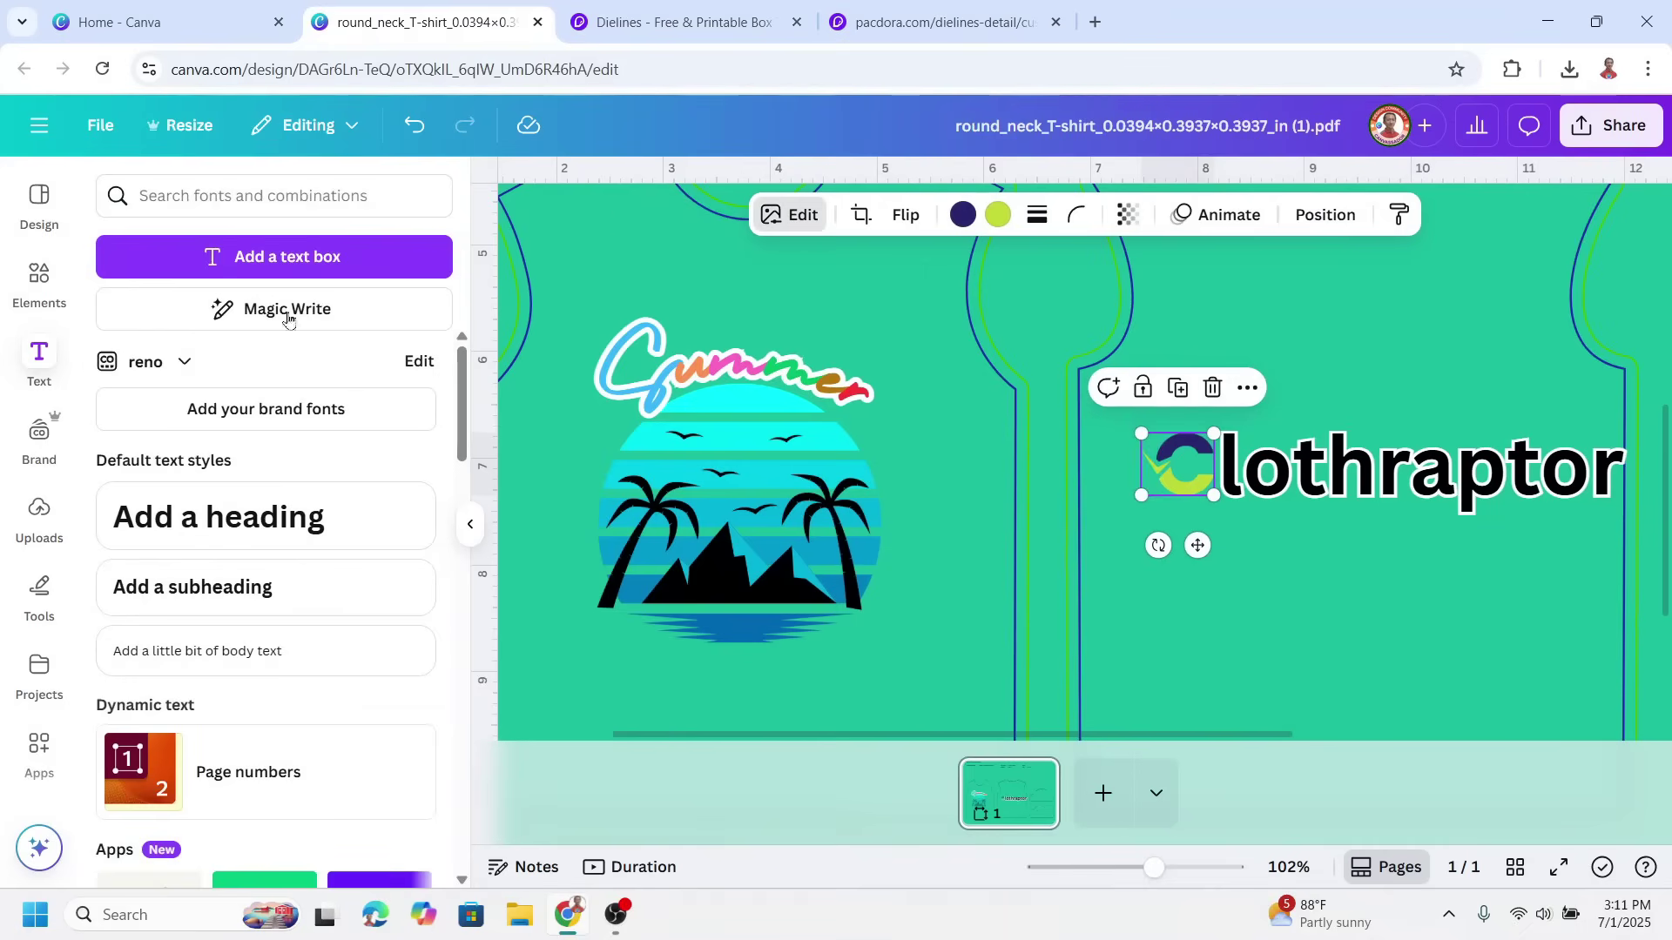
scroll(148, 605, down, 5)
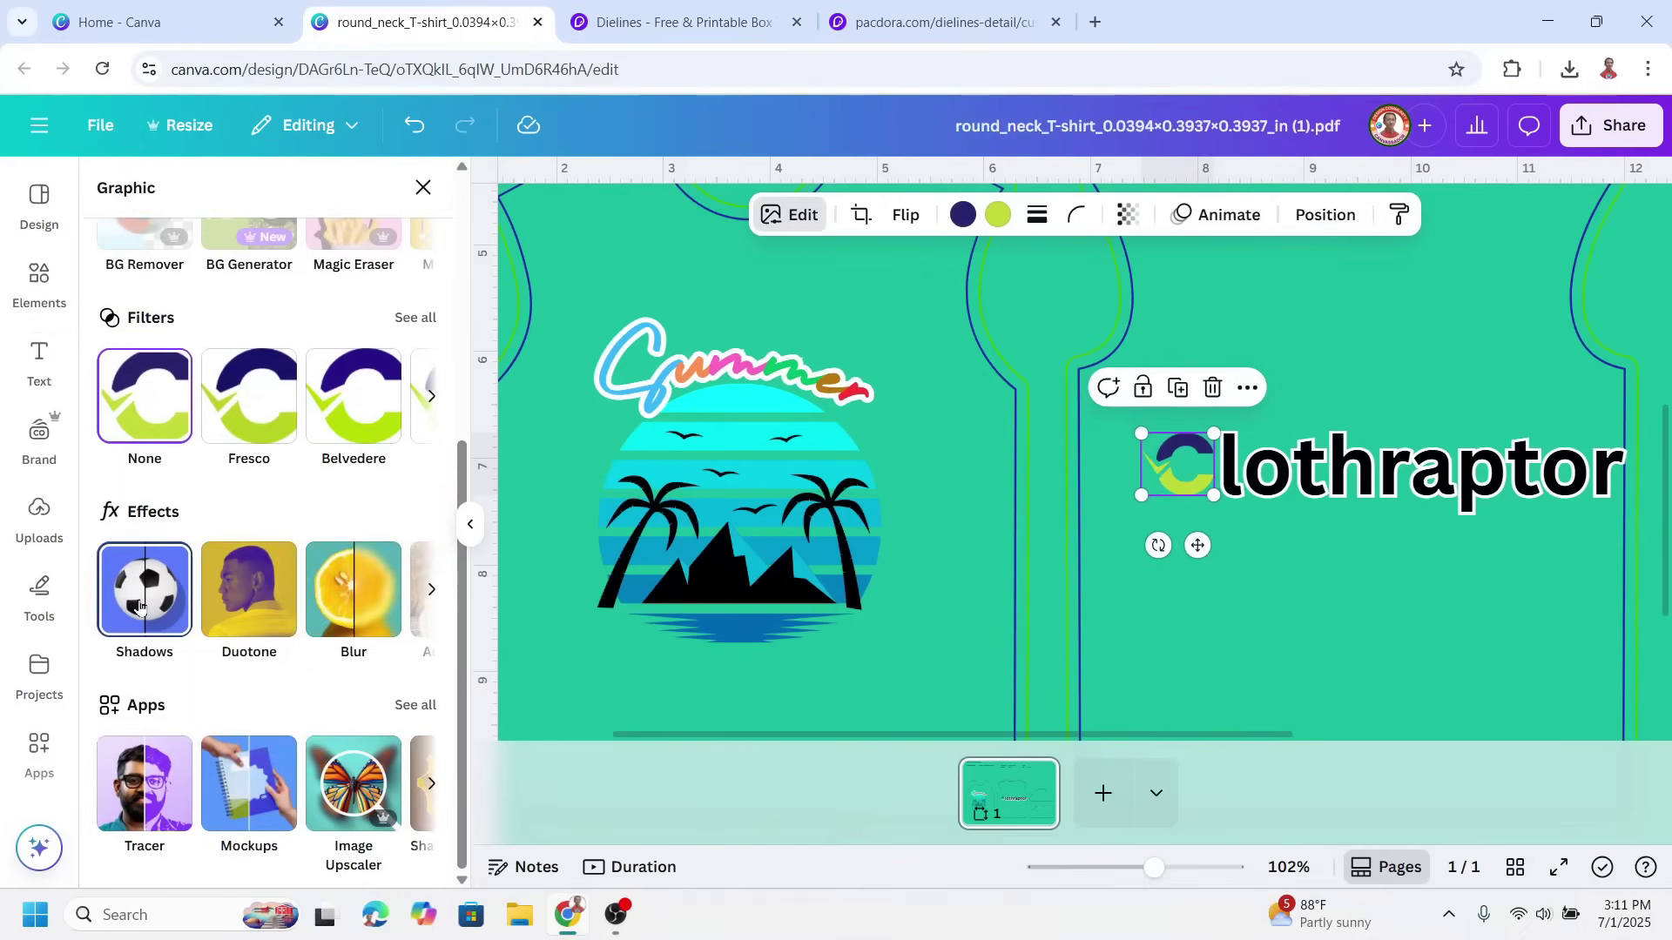
click(141, 607)
click(396, 449)
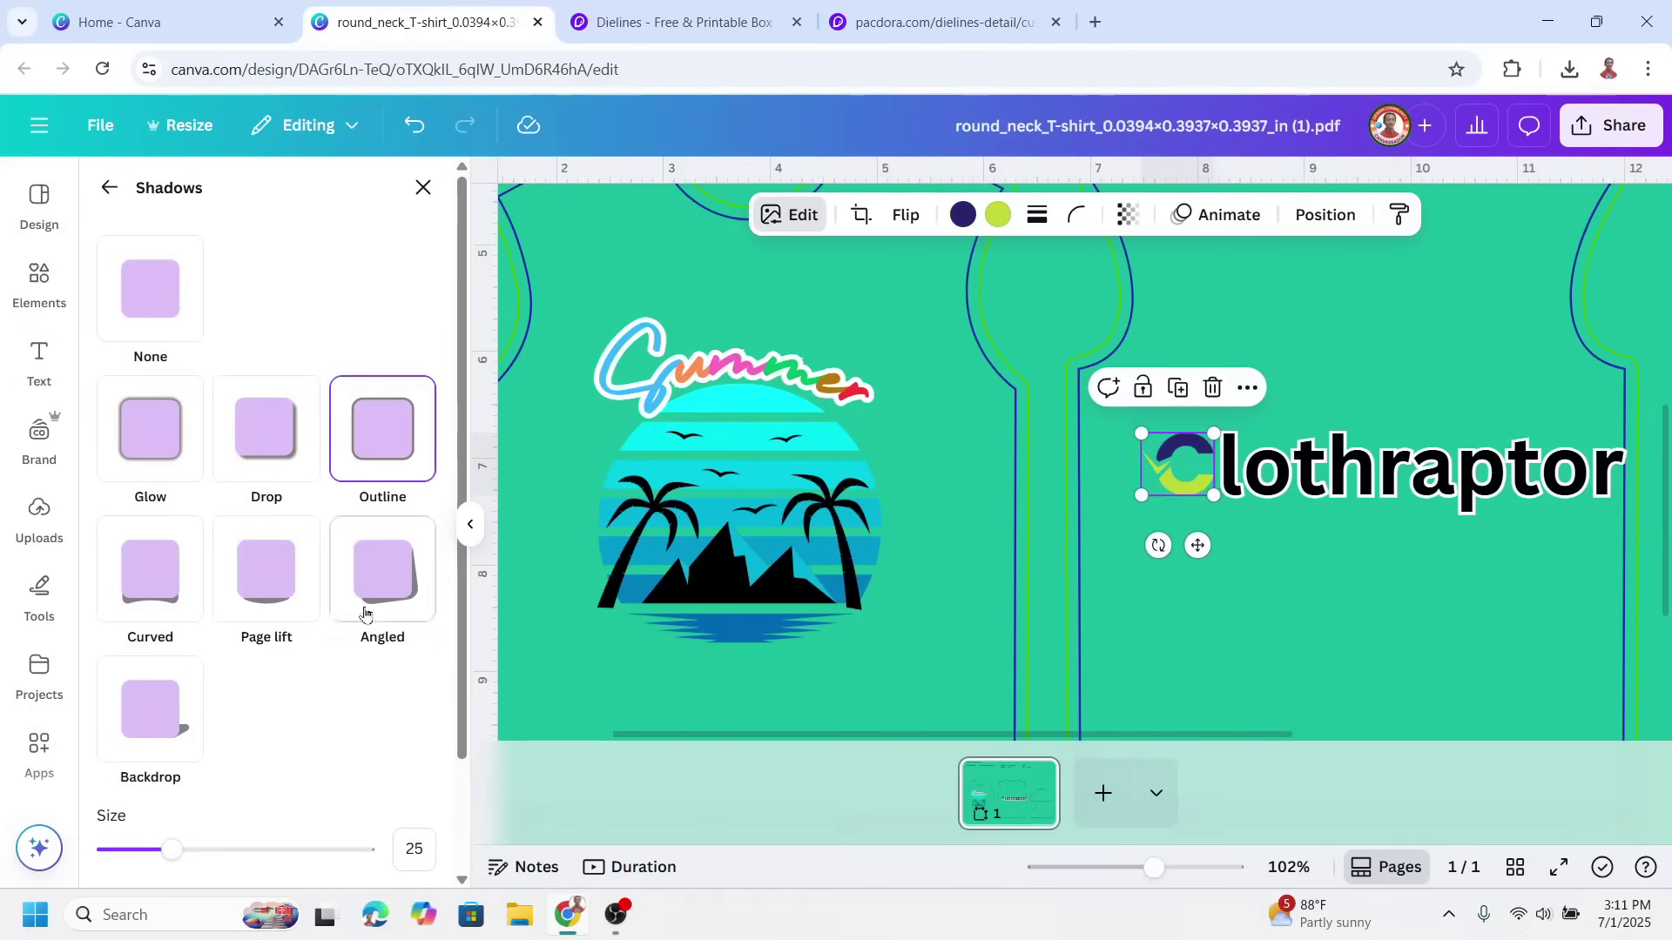
scroll(373, 758, down, 2)
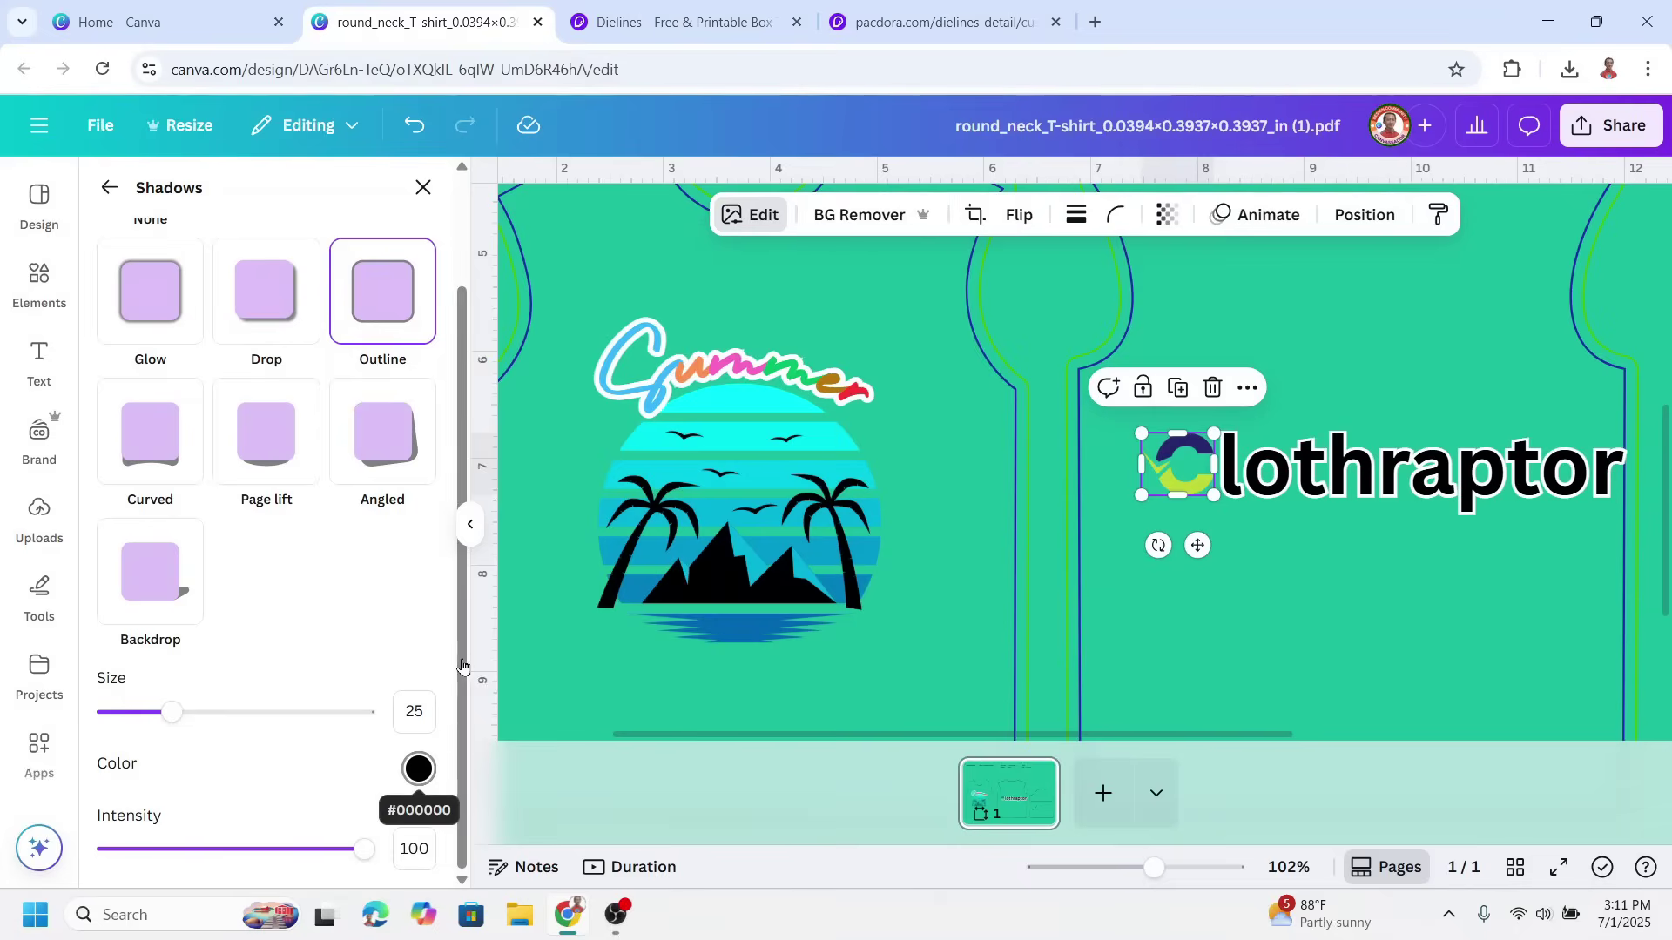
click(418, 770)
drag(456, 582, 409, 509)
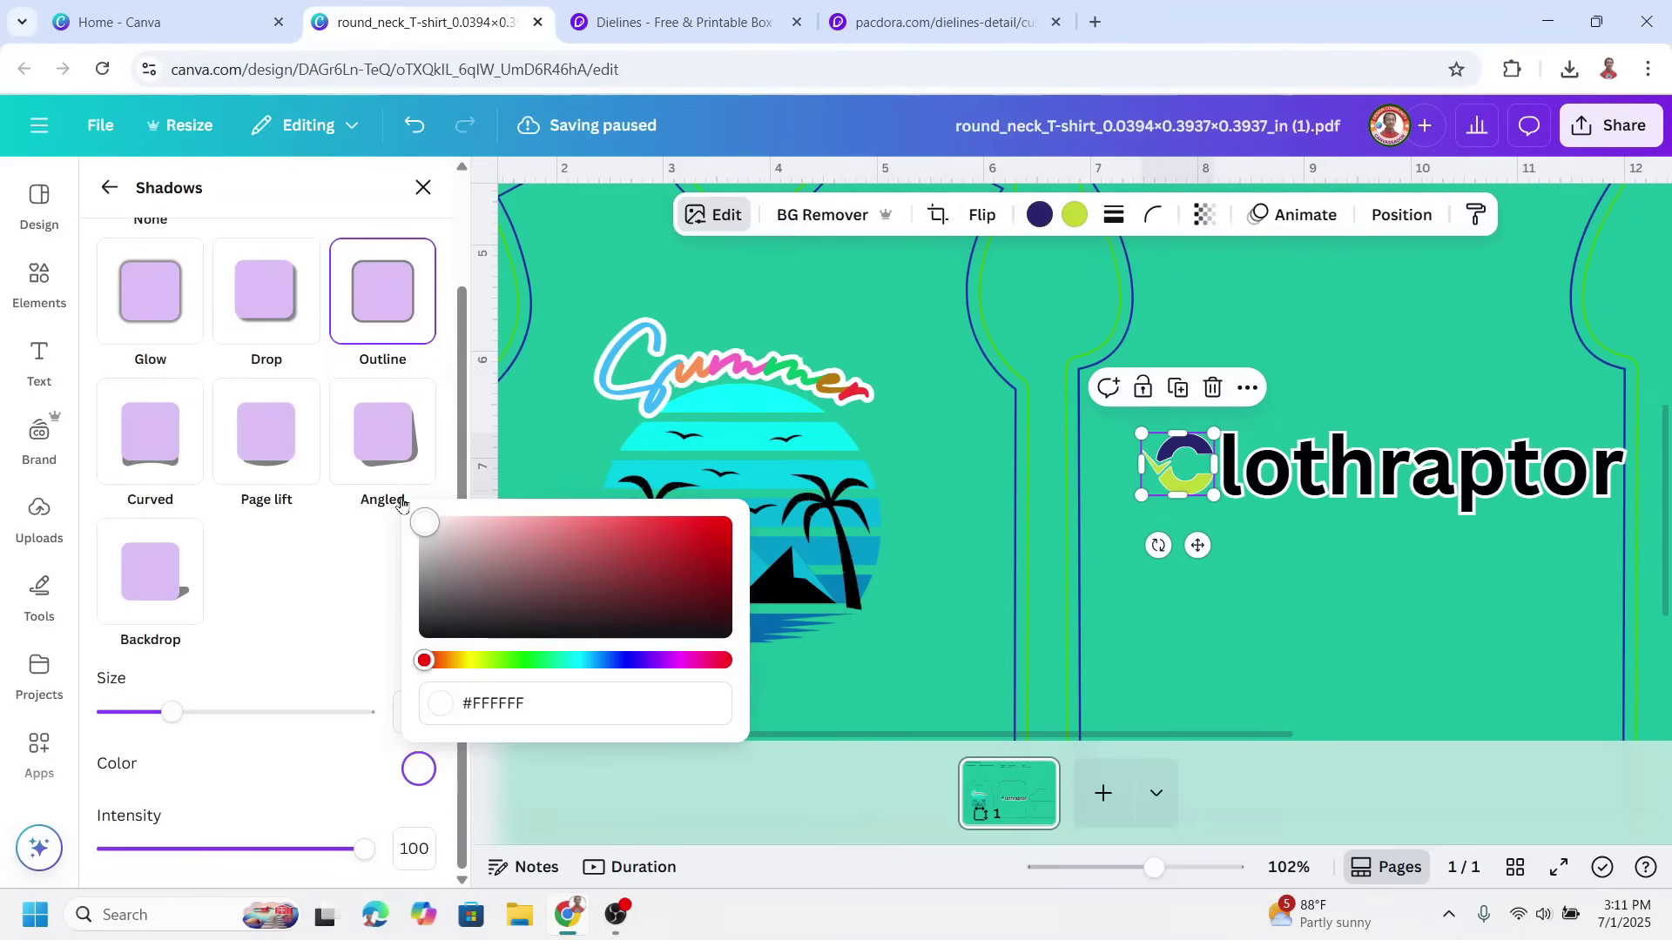
drag(171, 715, 287, 717)
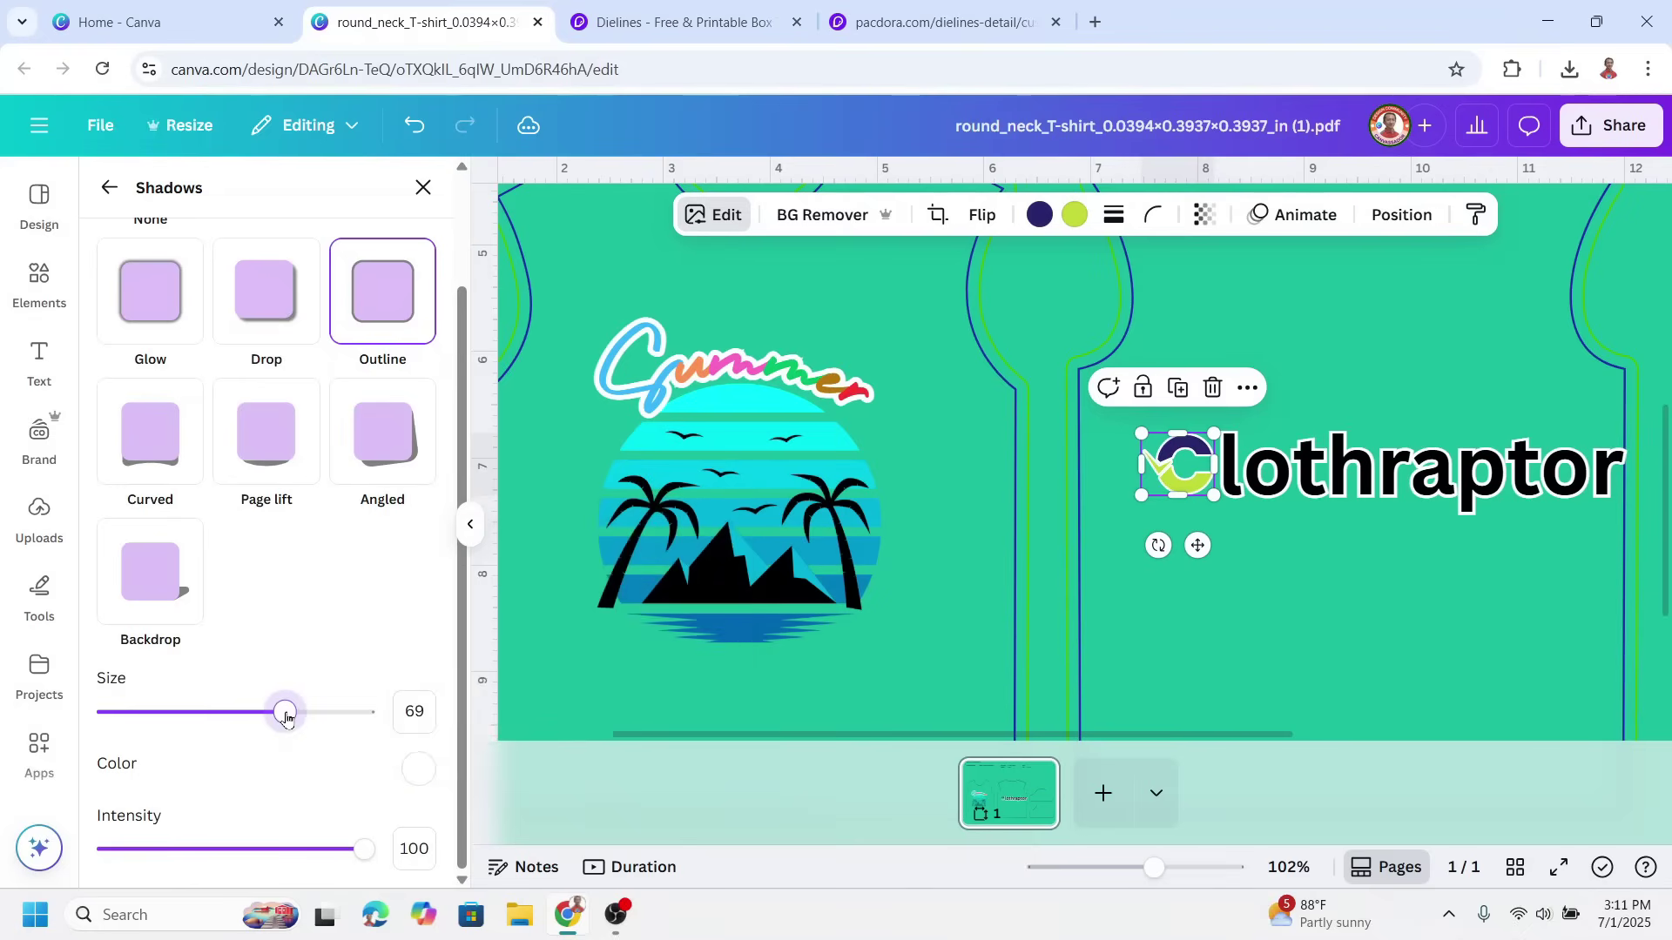
- Thin the lothraptor text outline to thickness 28
click(1407, 478)
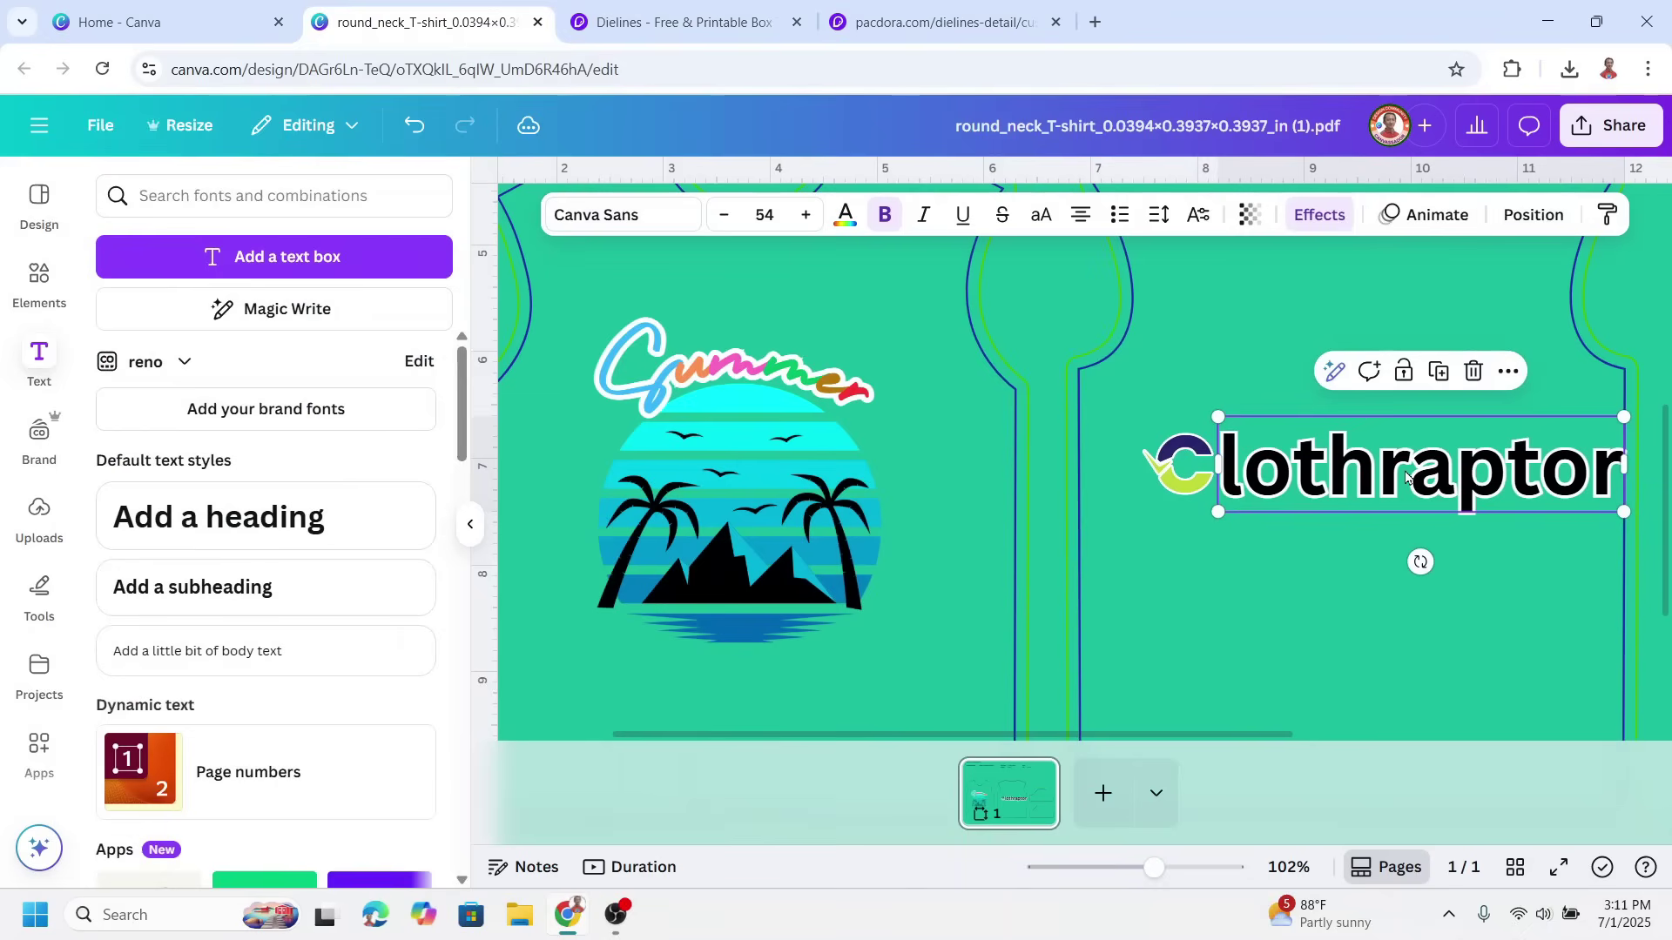
click(1320, 218)
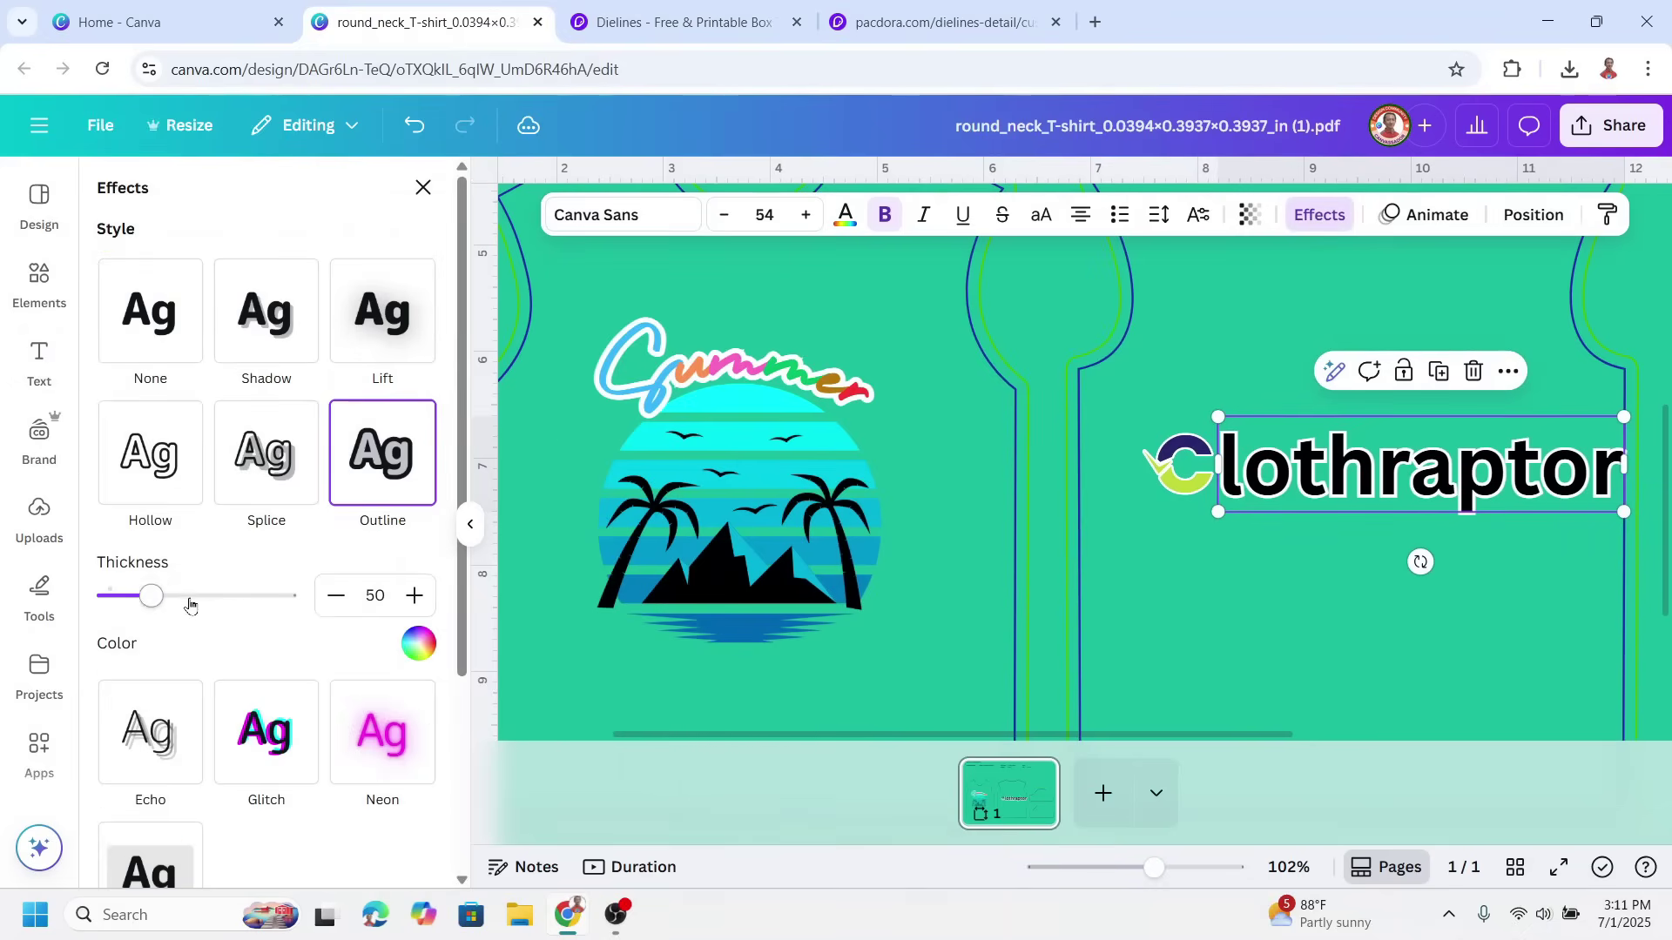
drag(149, 597, 131, 601)
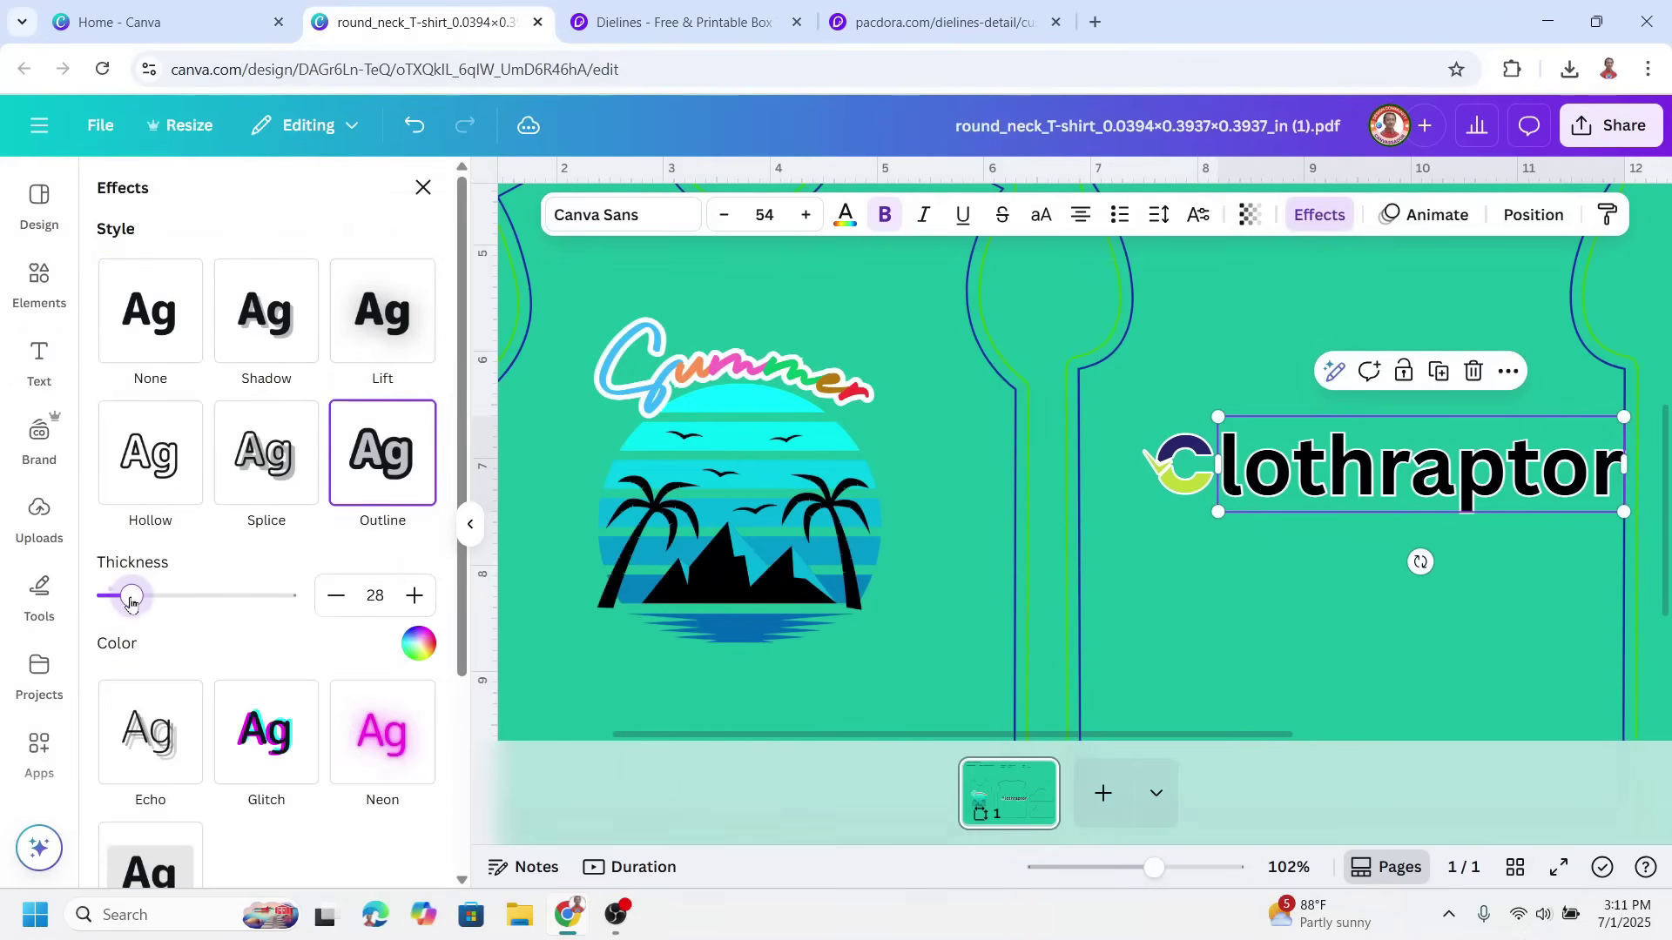
- Download the C logo and lothraptor text selection as a transparent PNG
shift+click(1173, 476)
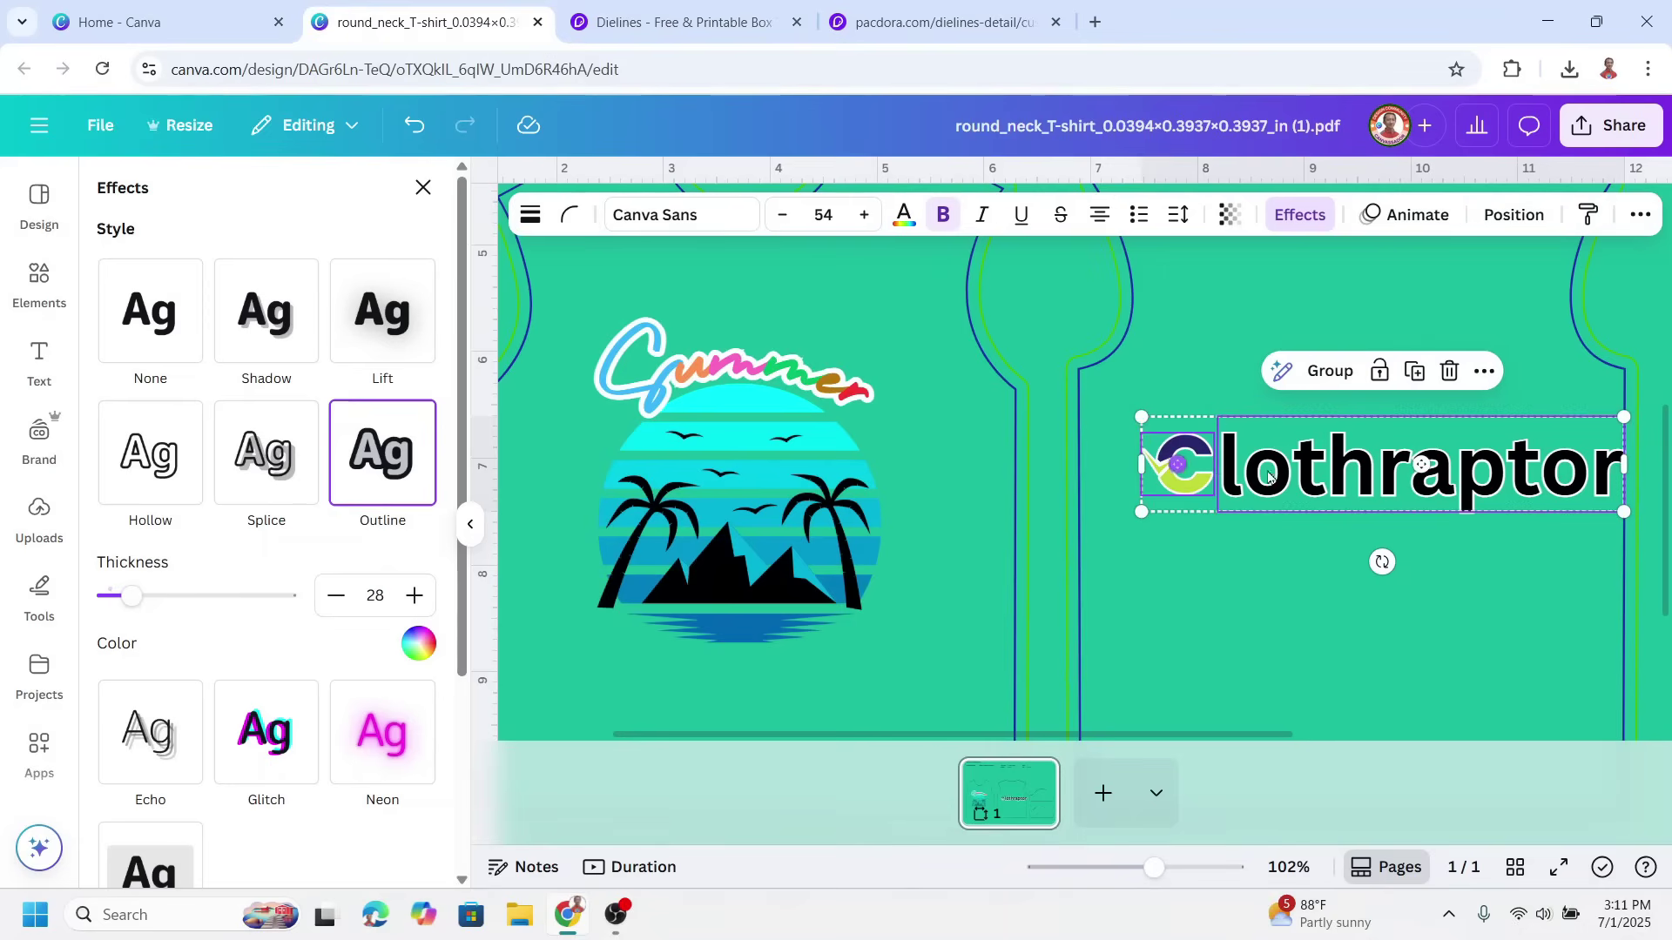
right_click(1335, 487)
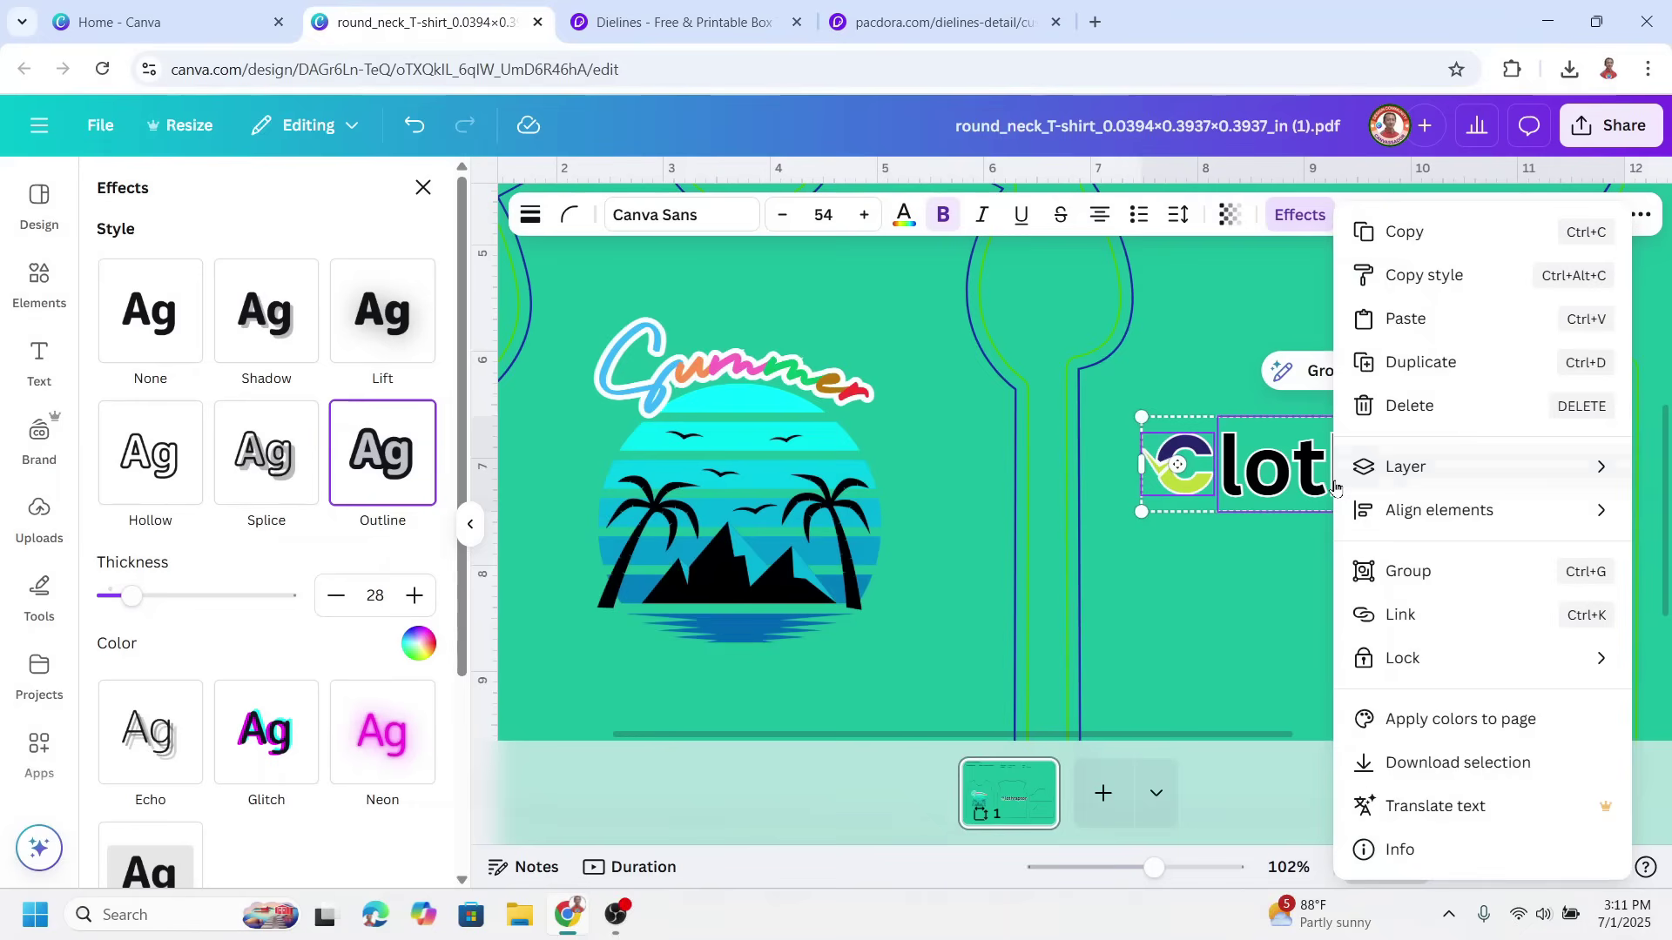
click(1478, 766)
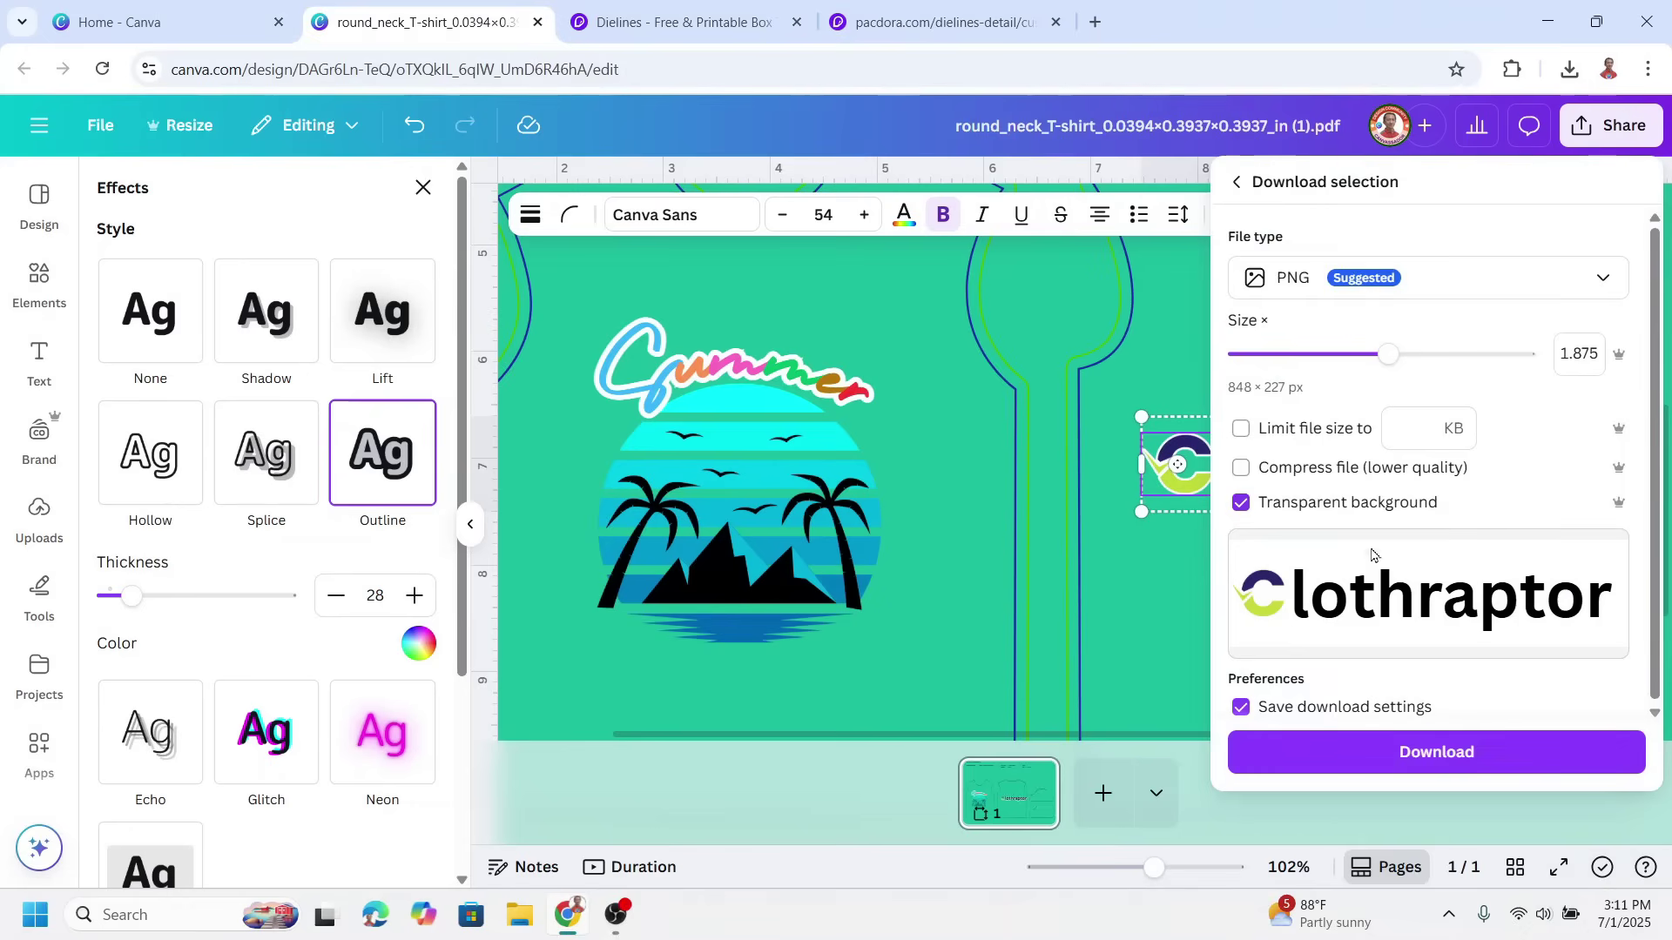
click(1422, 754)
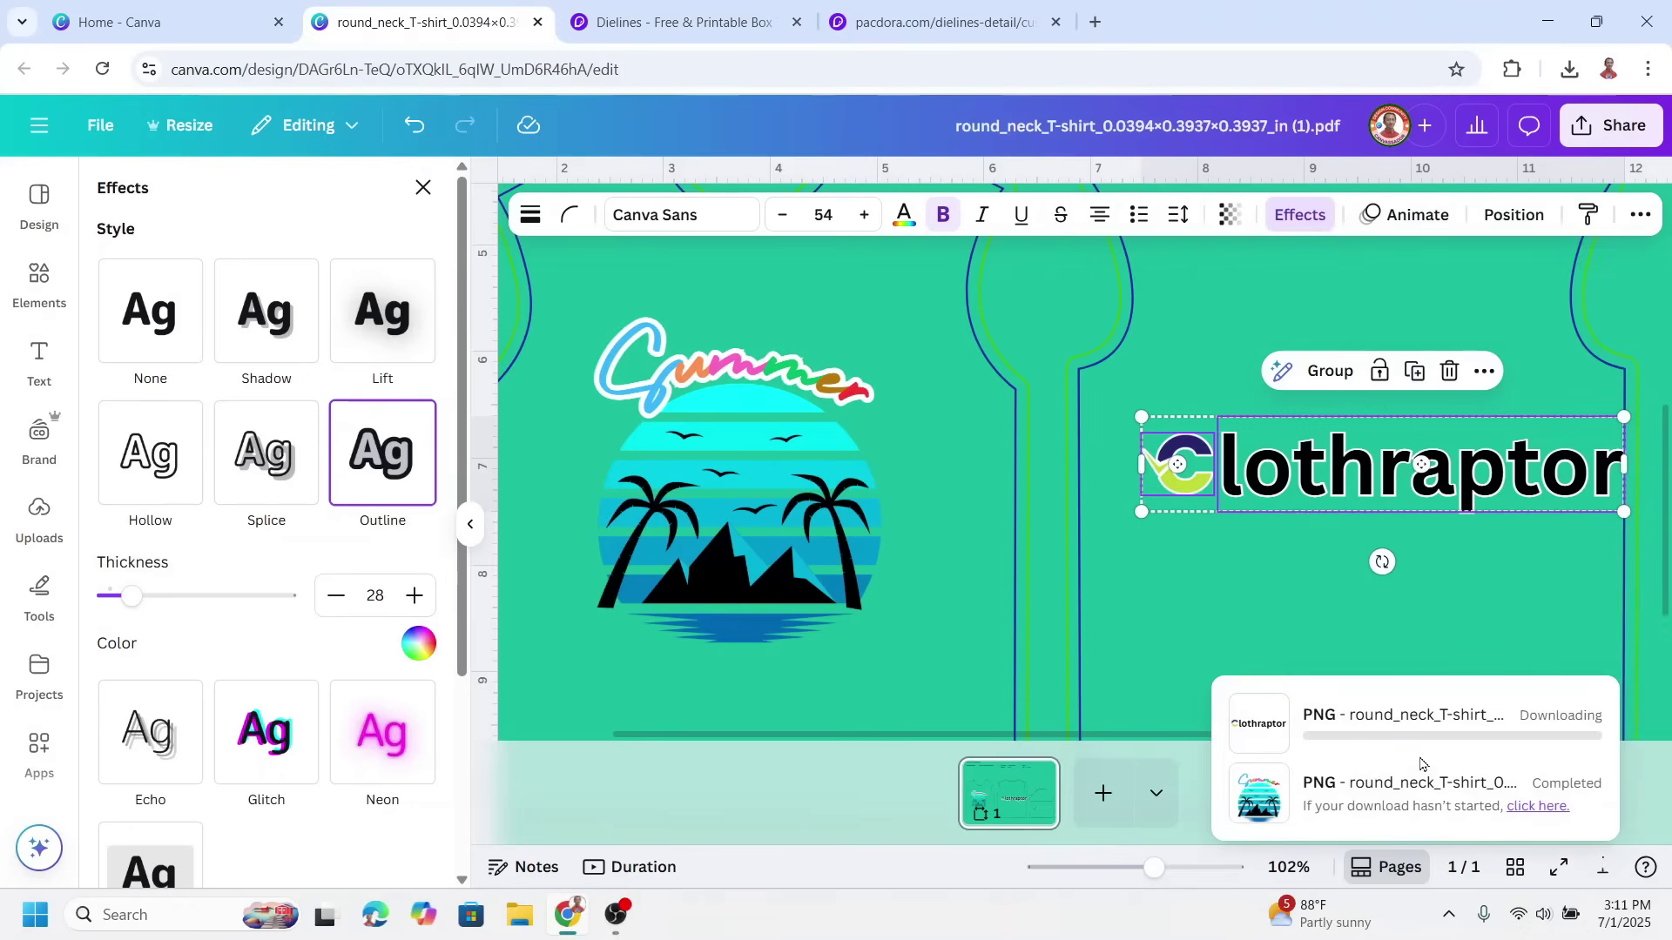
click(955, 26)
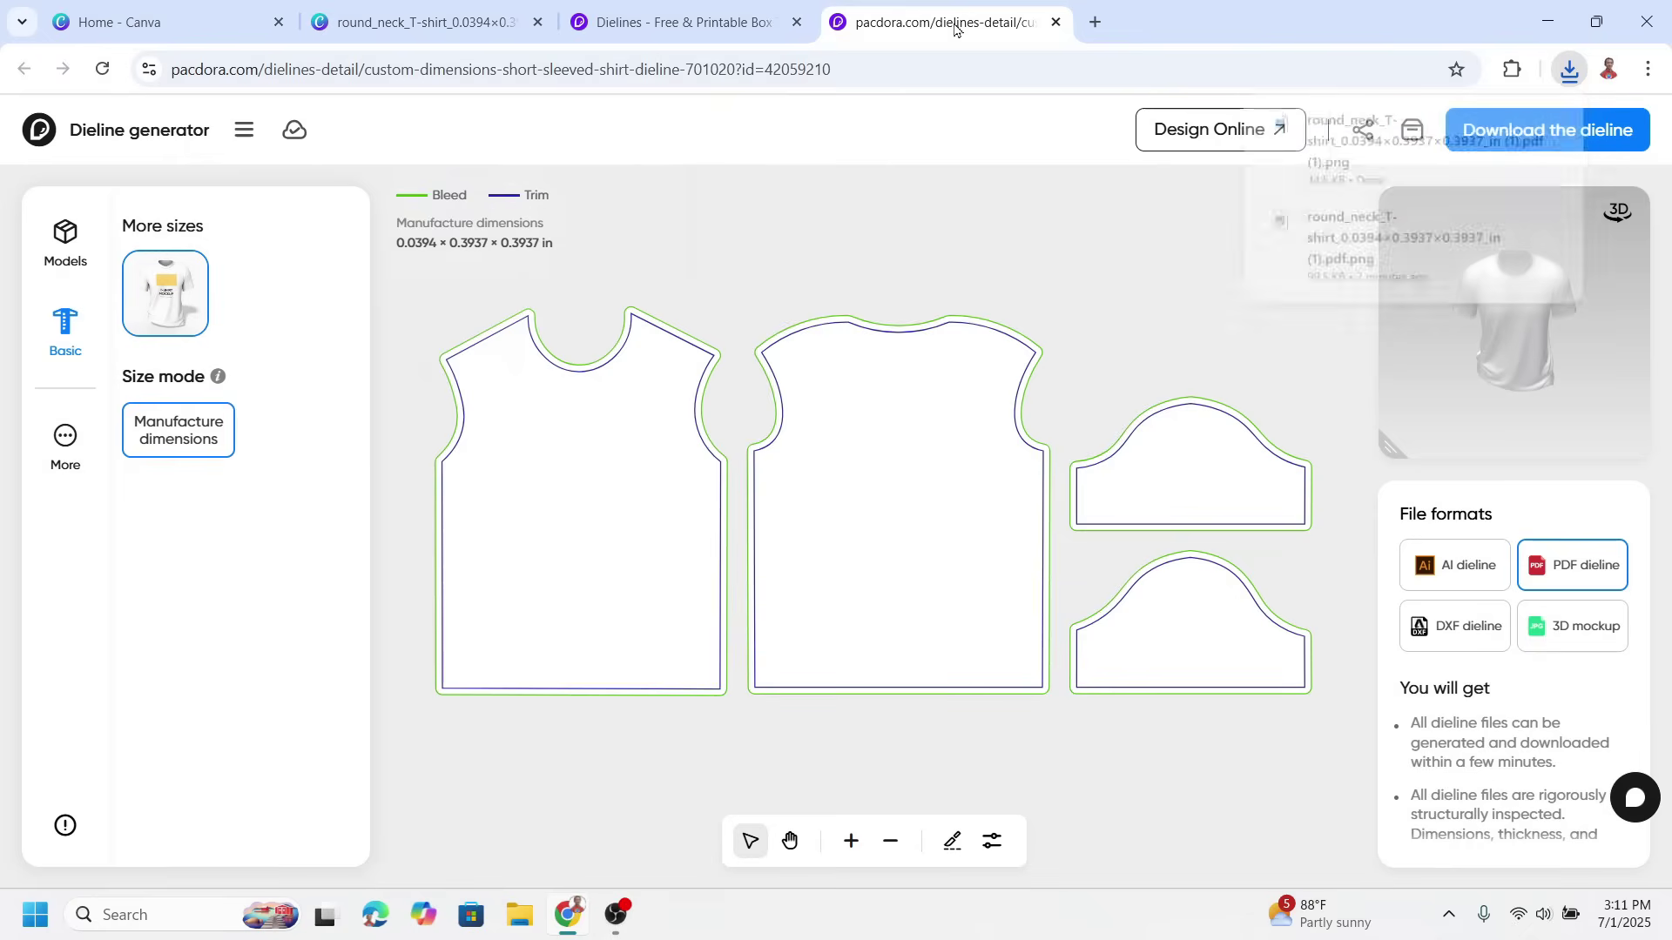
- Open the round neck T-shirt Upload & Design editor and upload the Clothraptor and Summer PNGs
click(1217, 136)
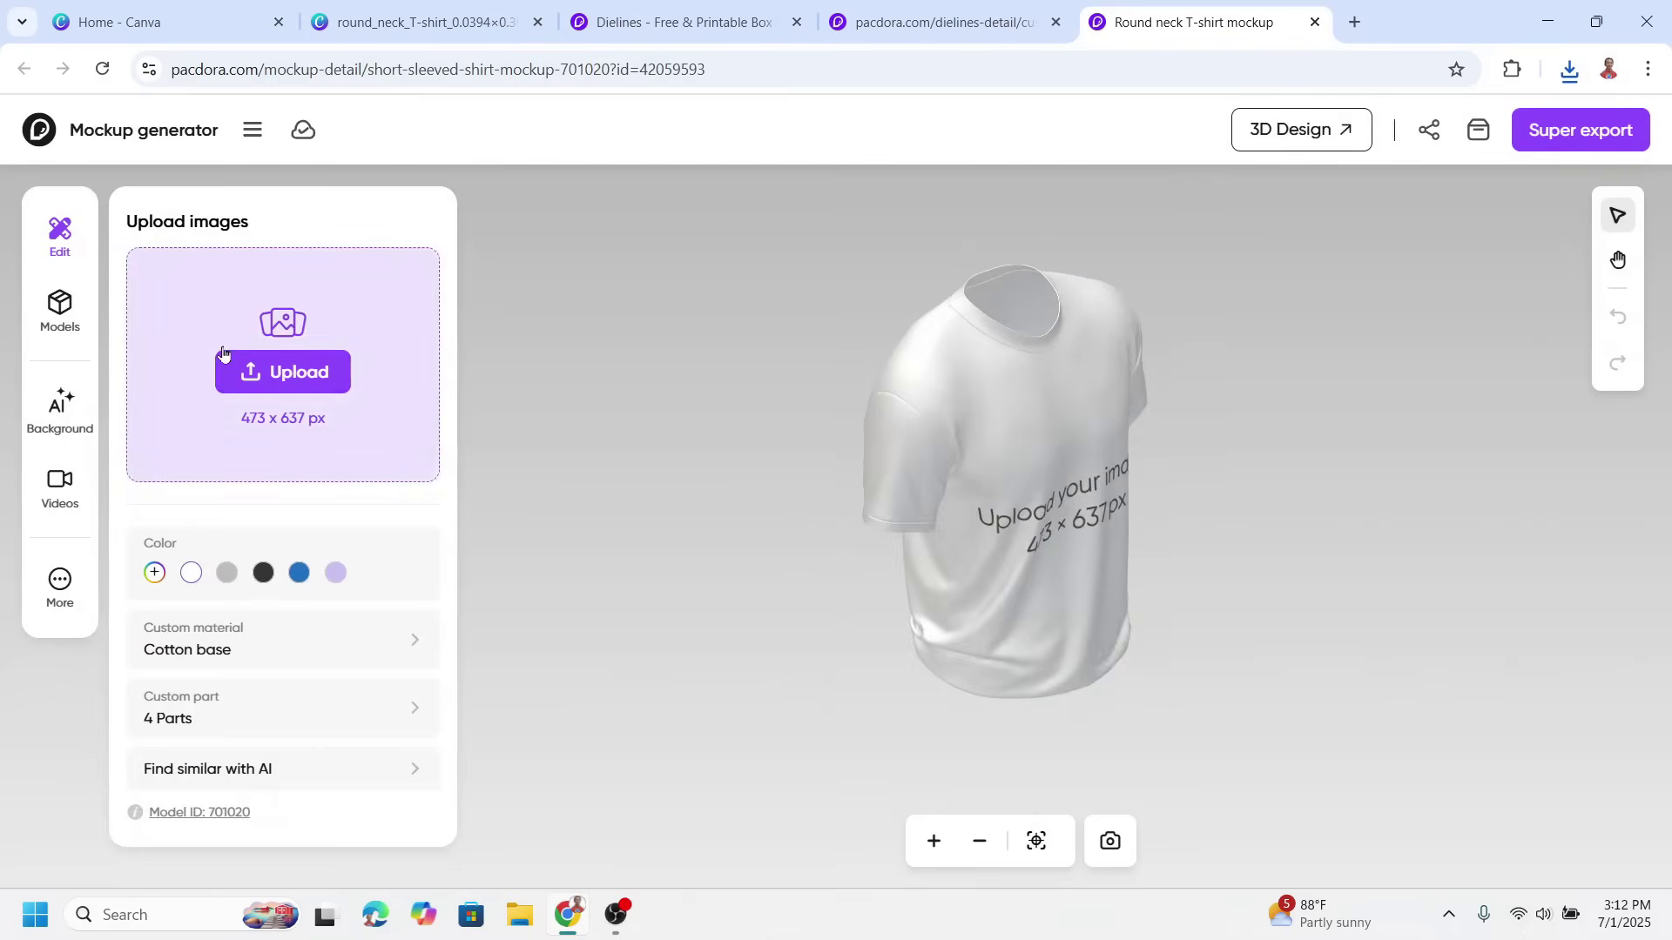
click(294, 380)
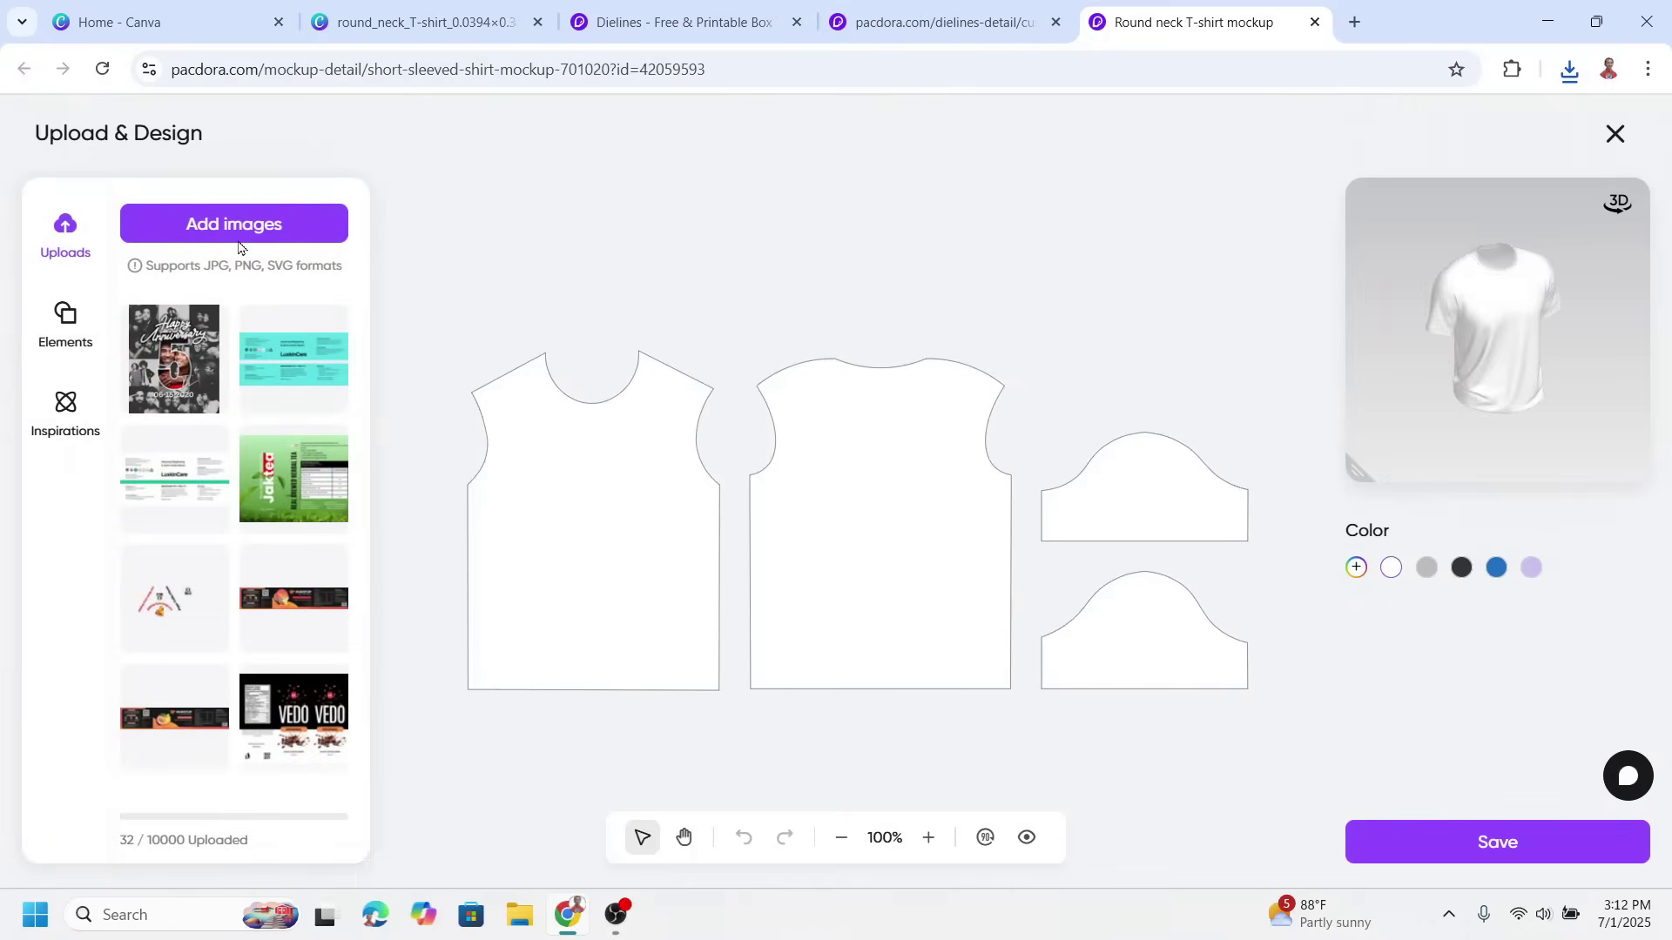
click(231, 223)
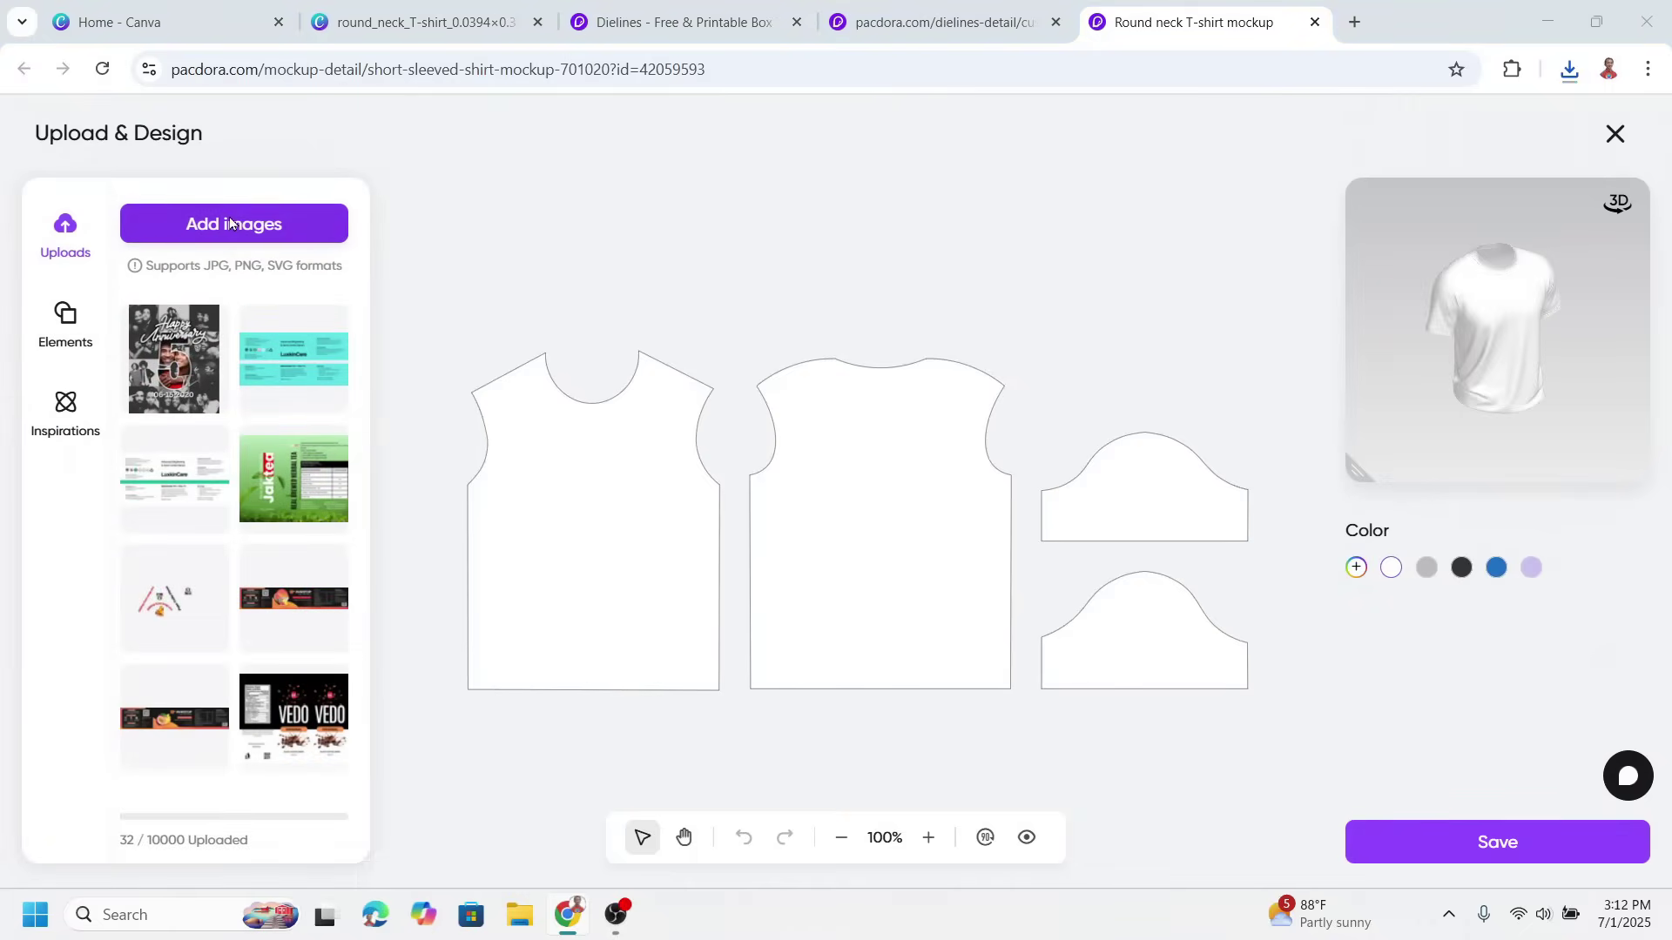
click(659, 309)
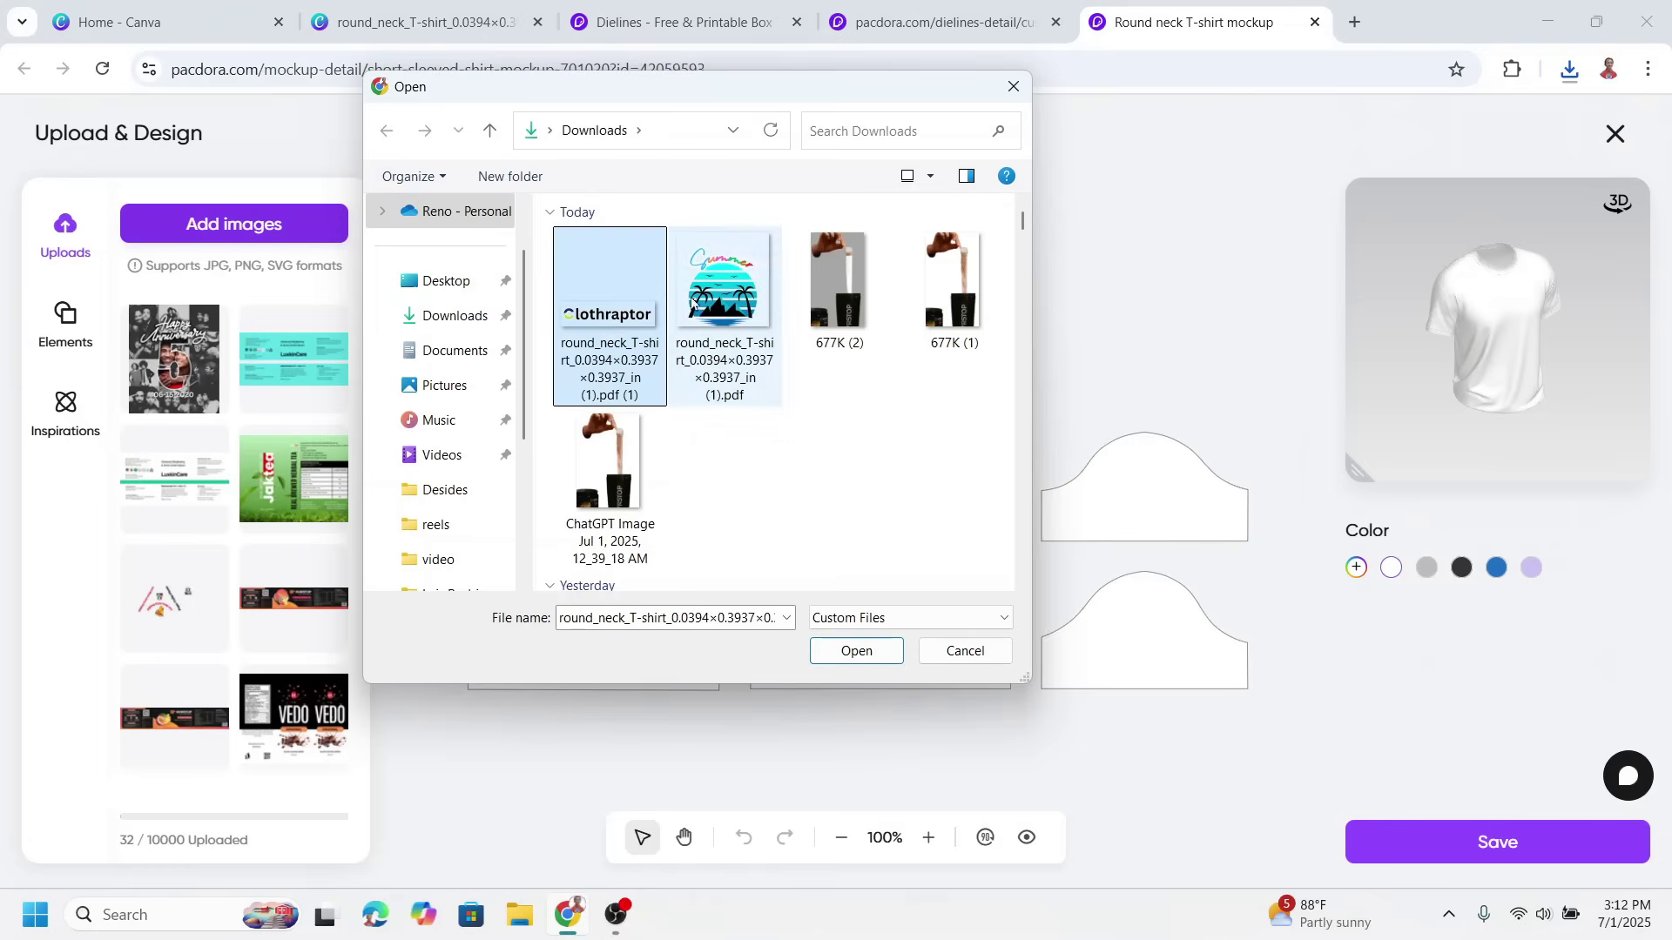
ctrl+click(720, 291)
click(855, 650)
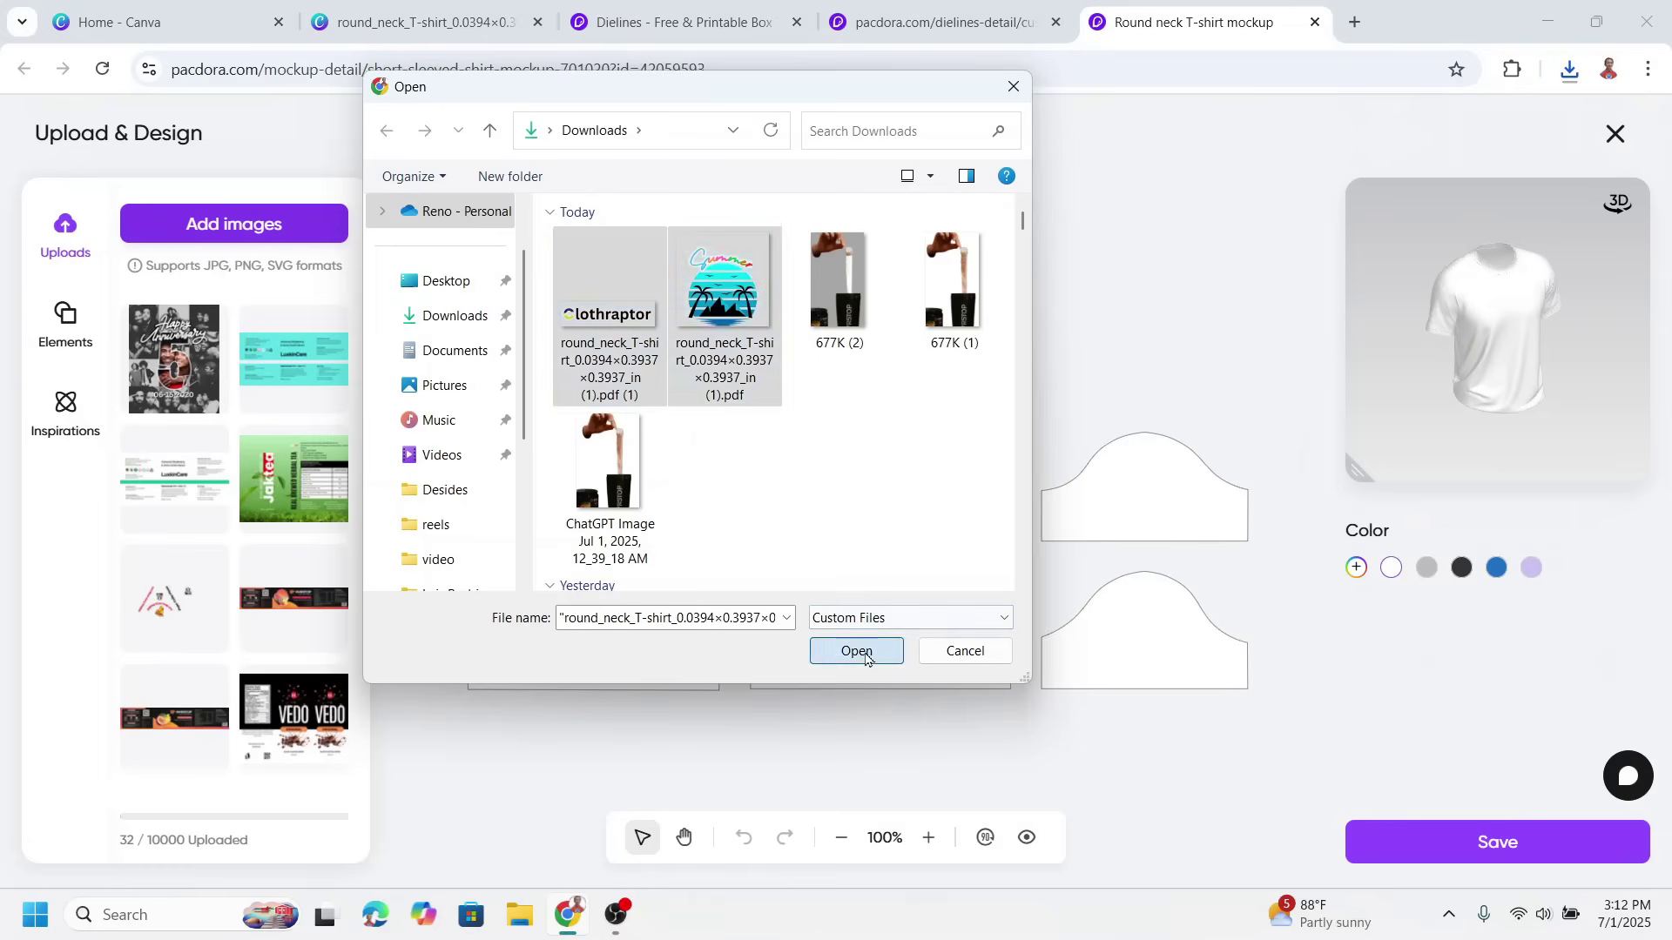
- Add and resize the Summer graphic onto the front, then a small Clothraptor logo at the back neckline
mouse_move(306, 380)
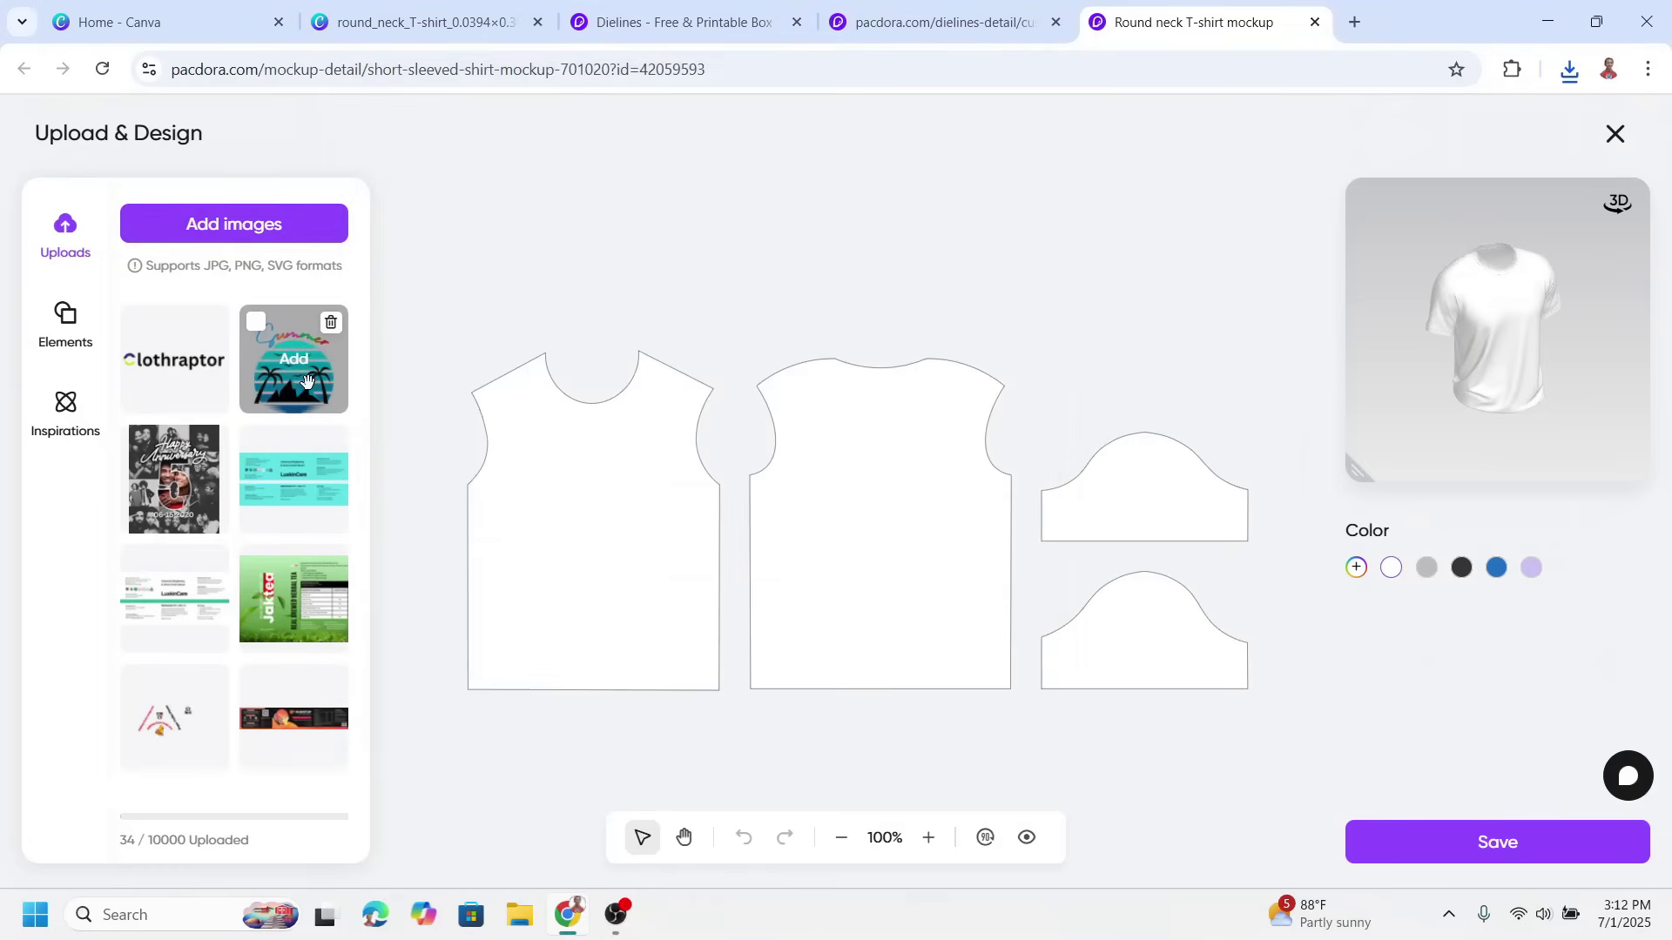
click(295, 360)
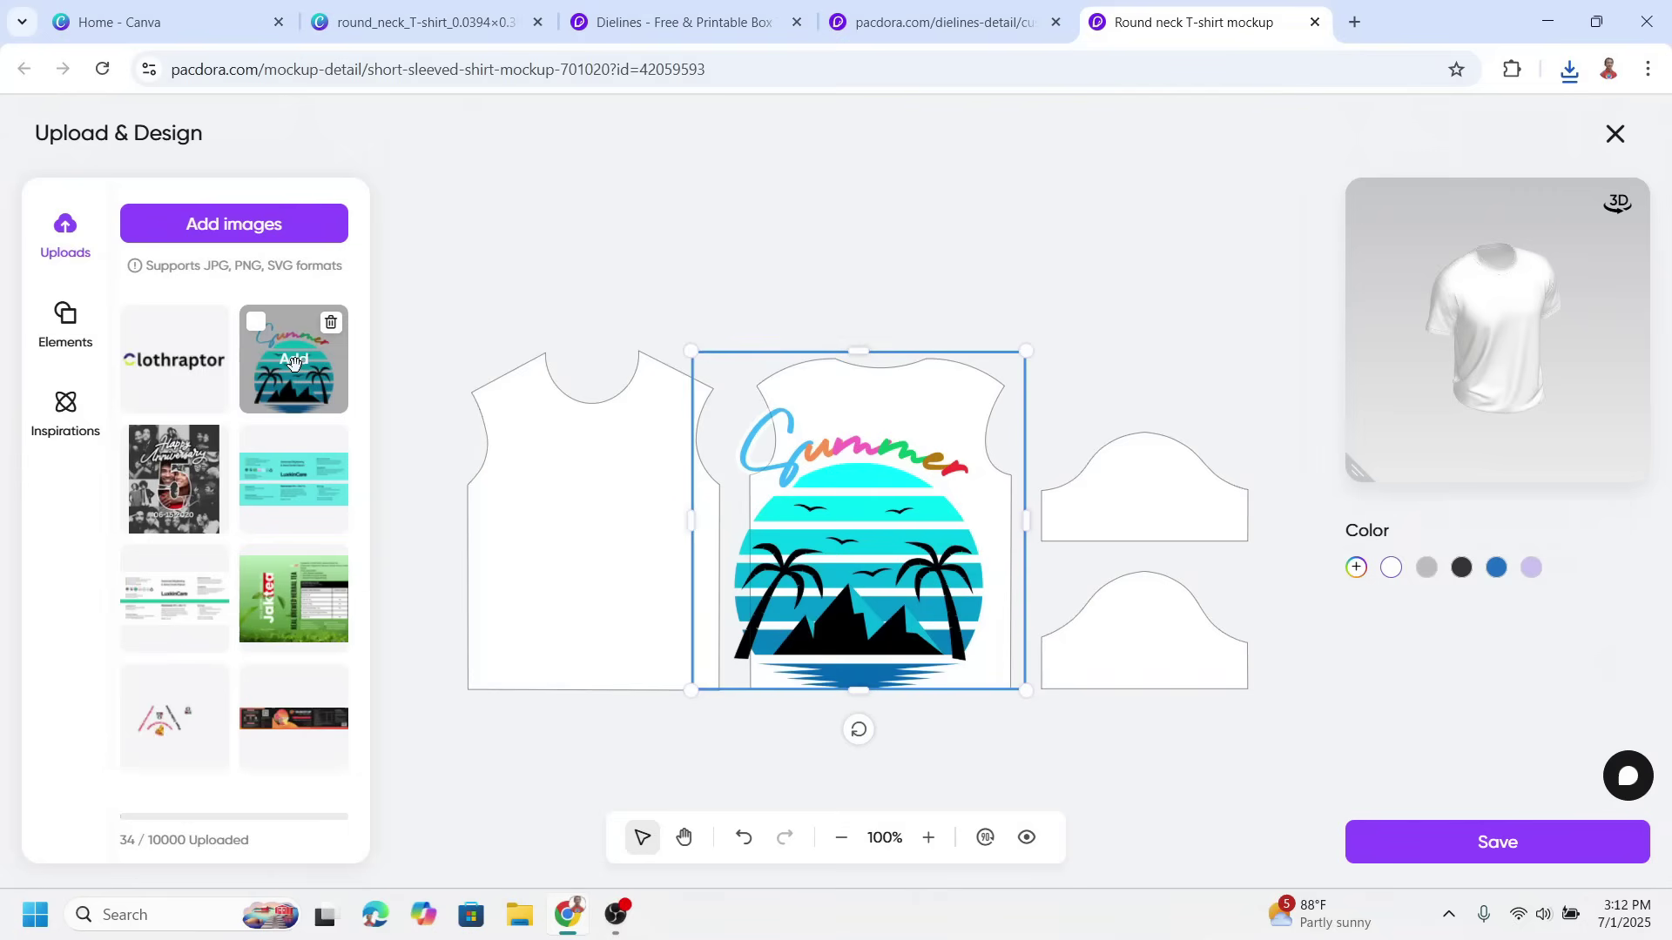
drag(1024, 350, 837, 542)
drag(758, 644, 569, 546)
drag(662, 593, 632, 558)
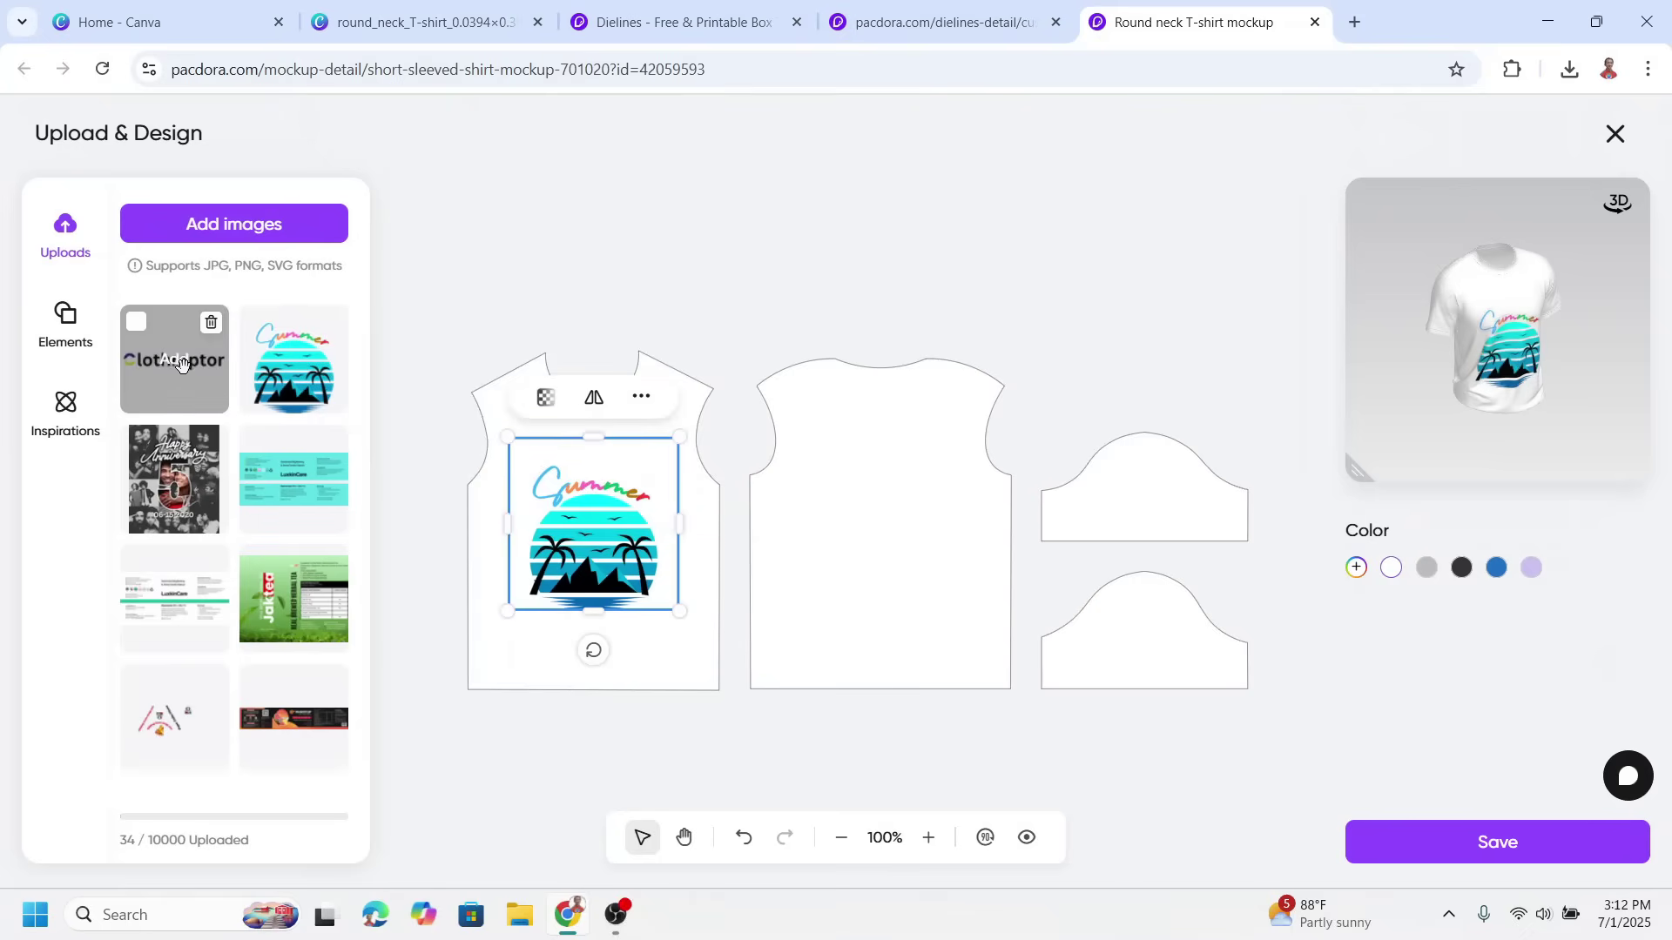
click(172, 365)
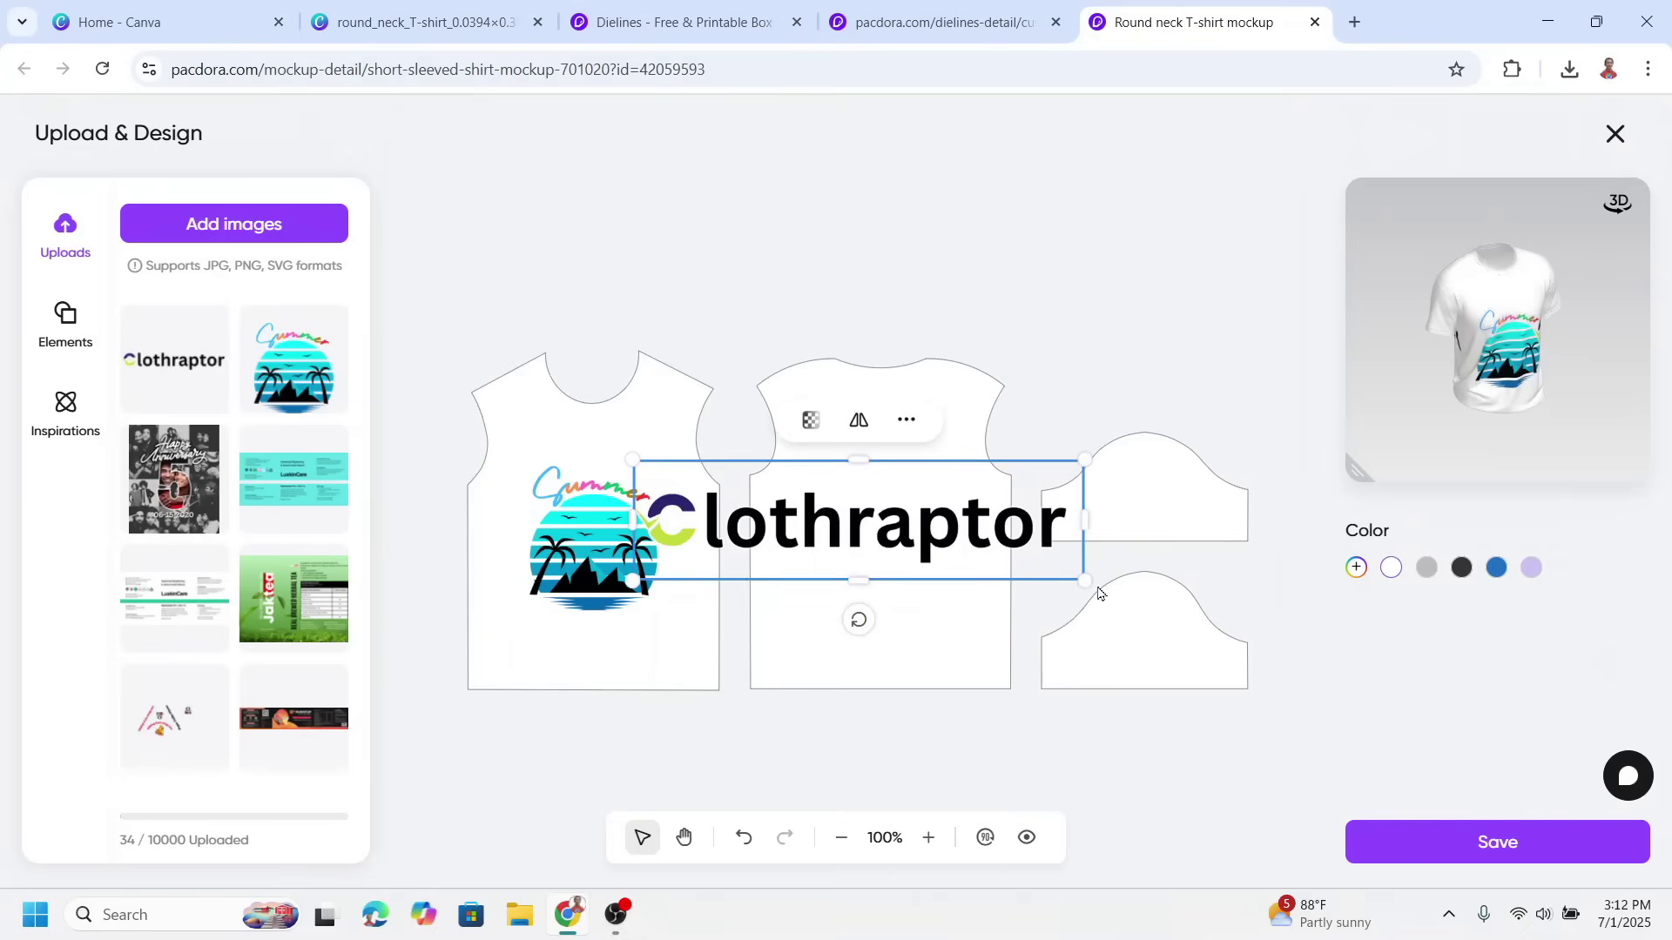
drag(1086, 582, 894, 410)
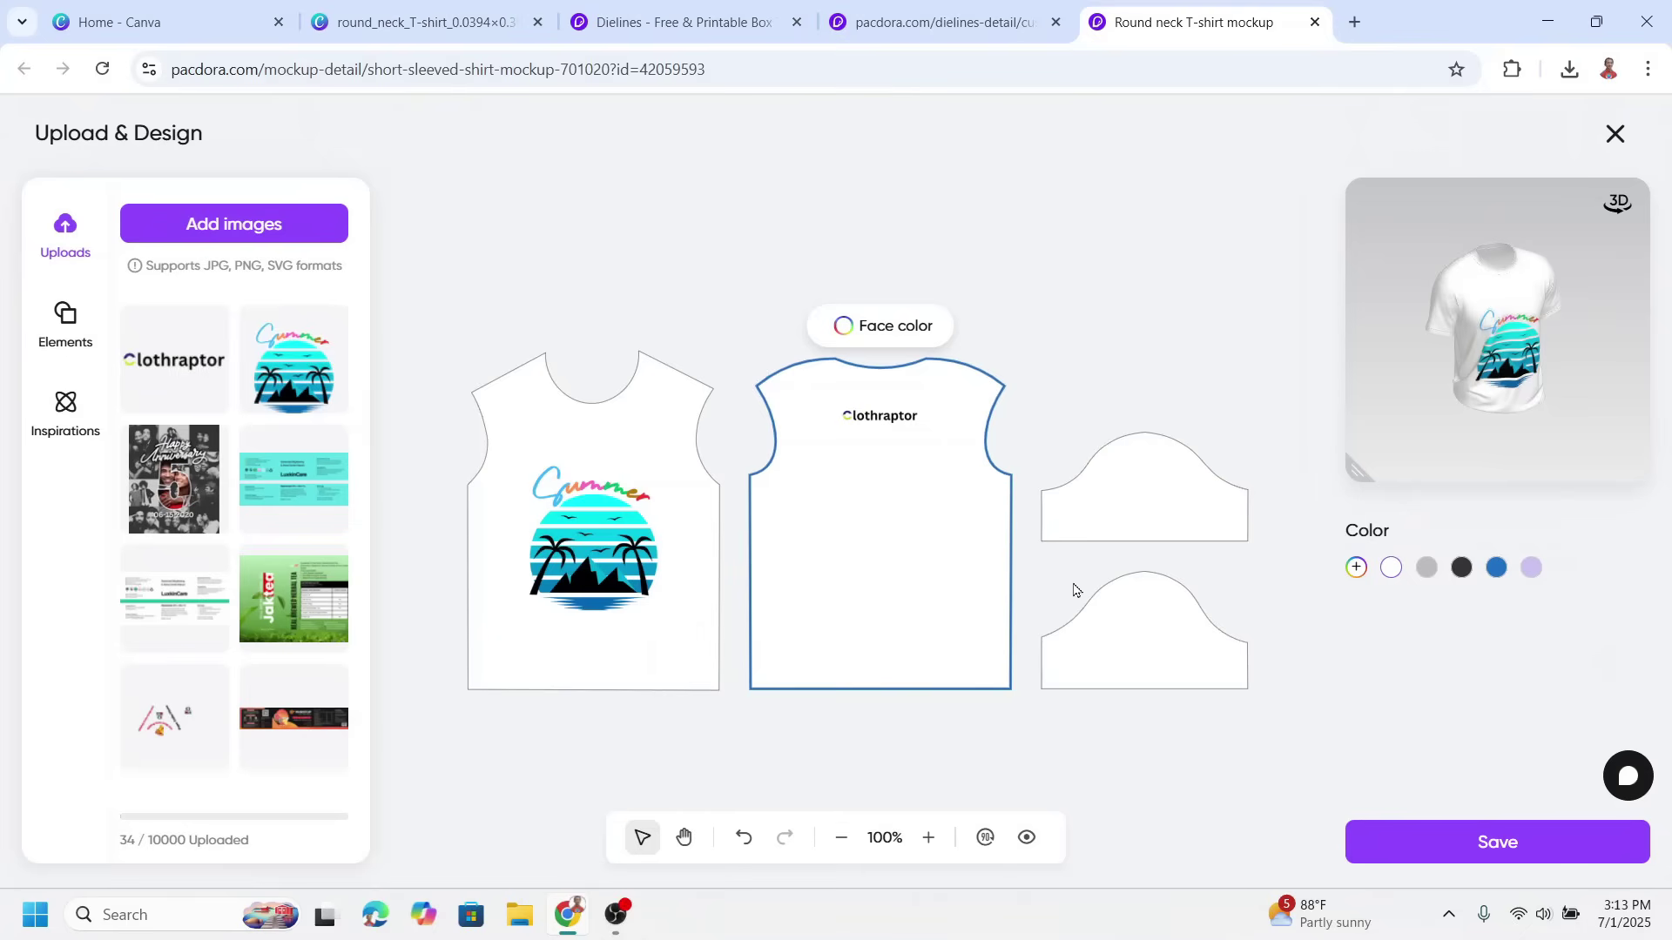
- Colour the shirt bright yellow (#fffb03) with a custom swatch and save
click(1355, 569)
click(1403, 770)
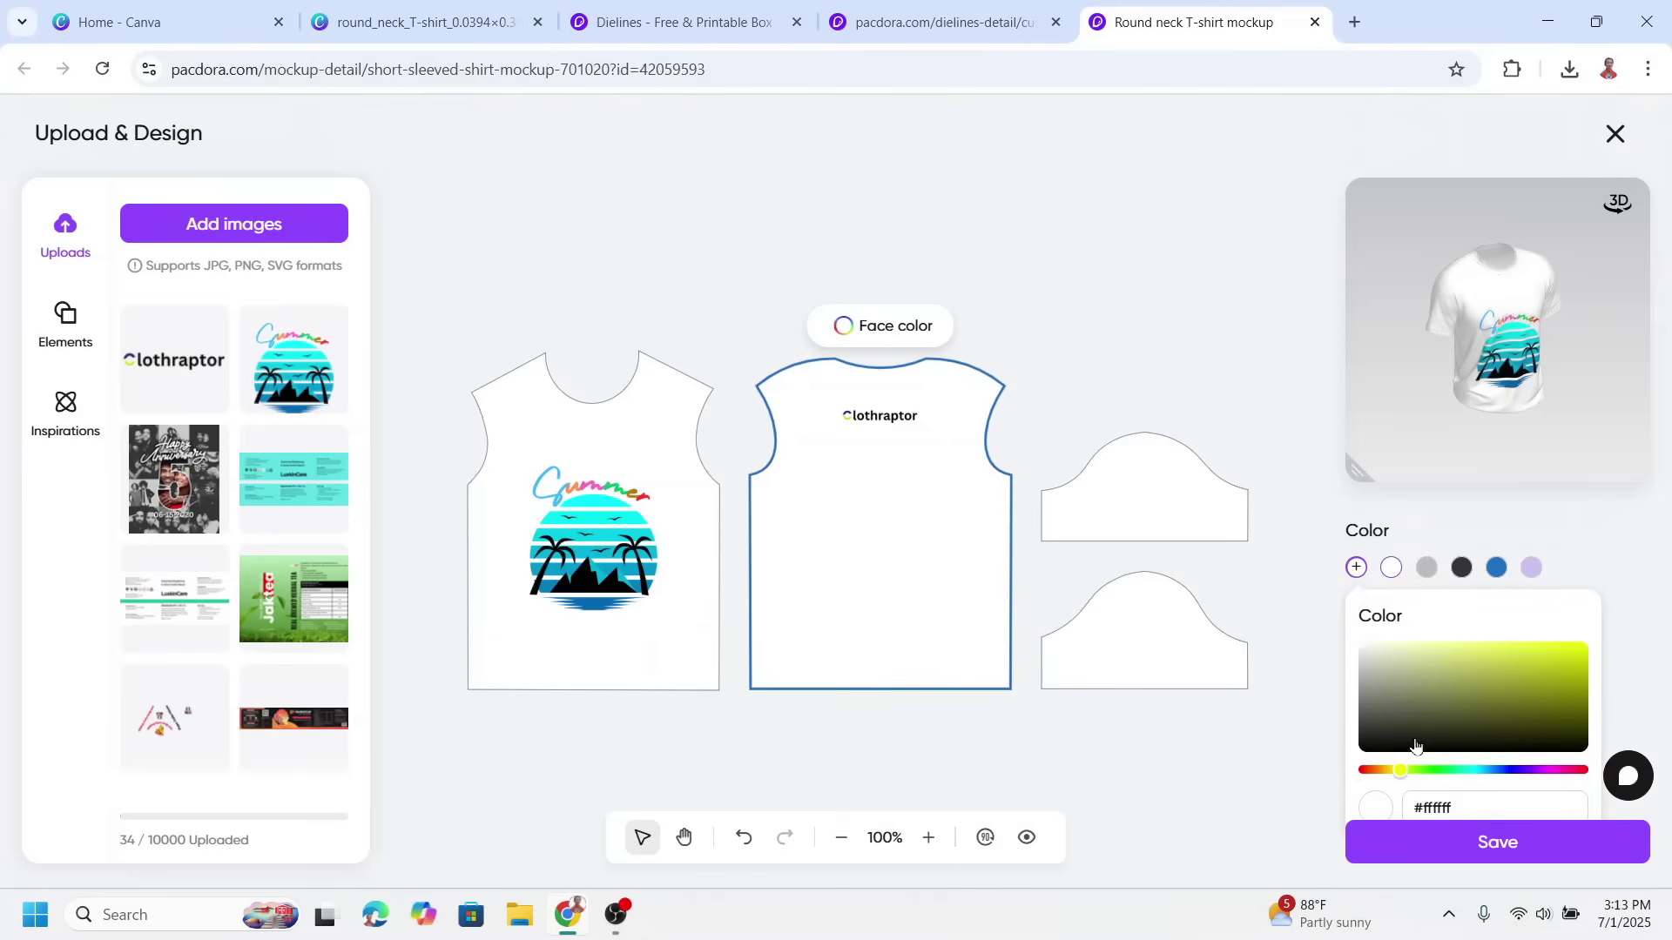
click(1429, 660)
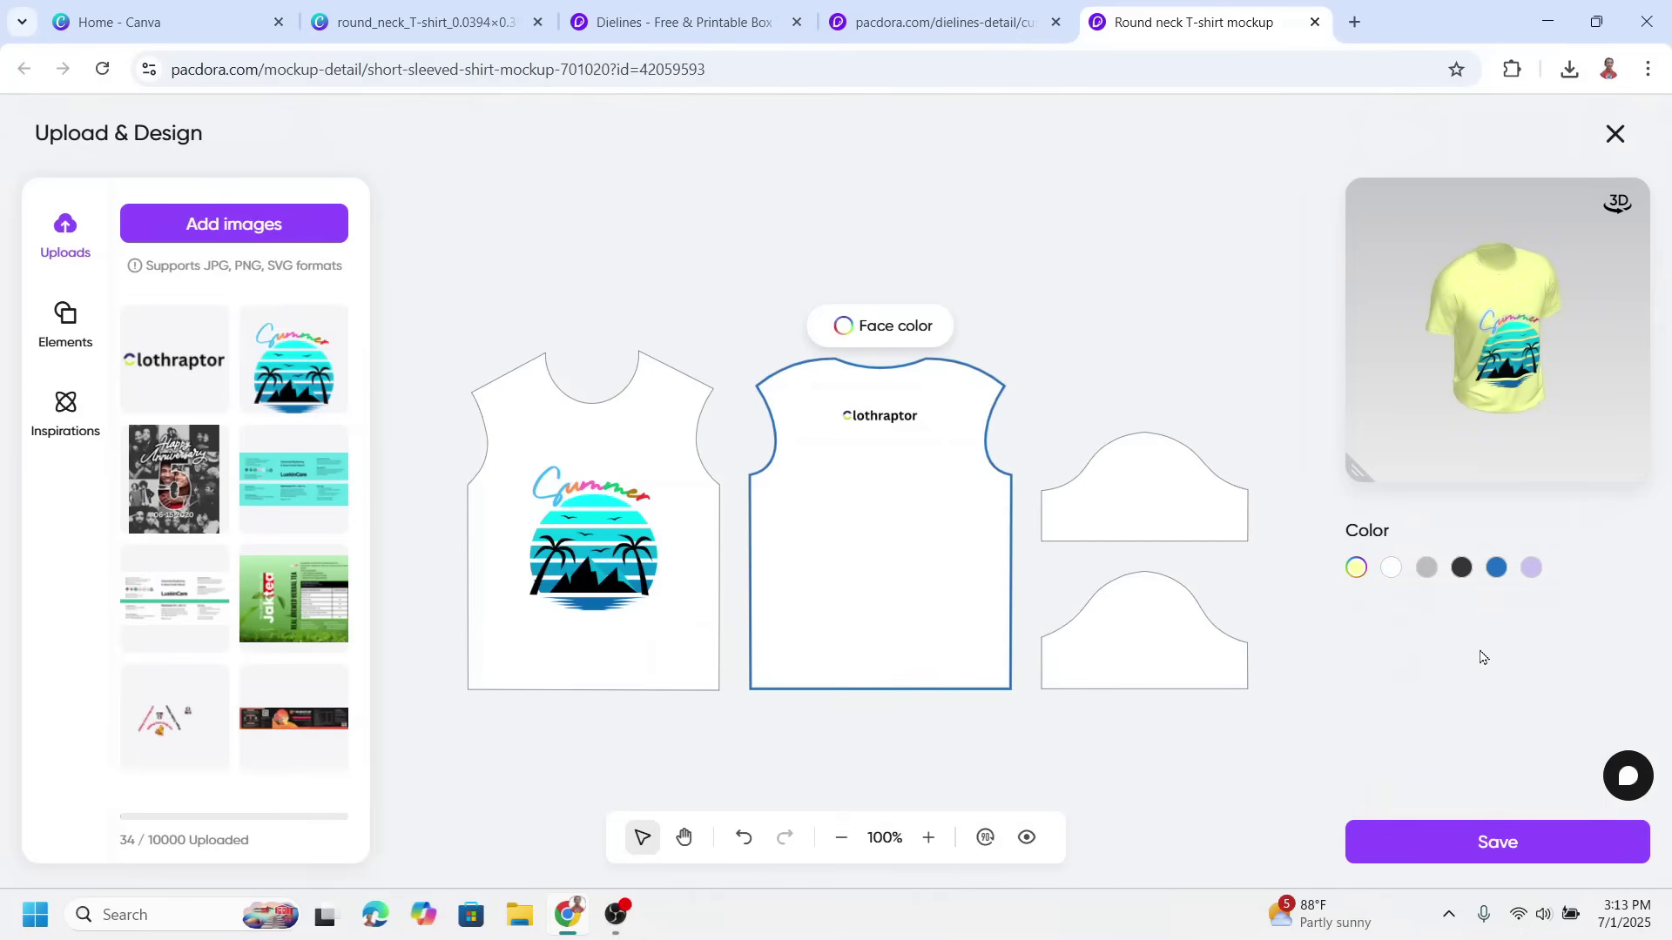
click(1358, 571)
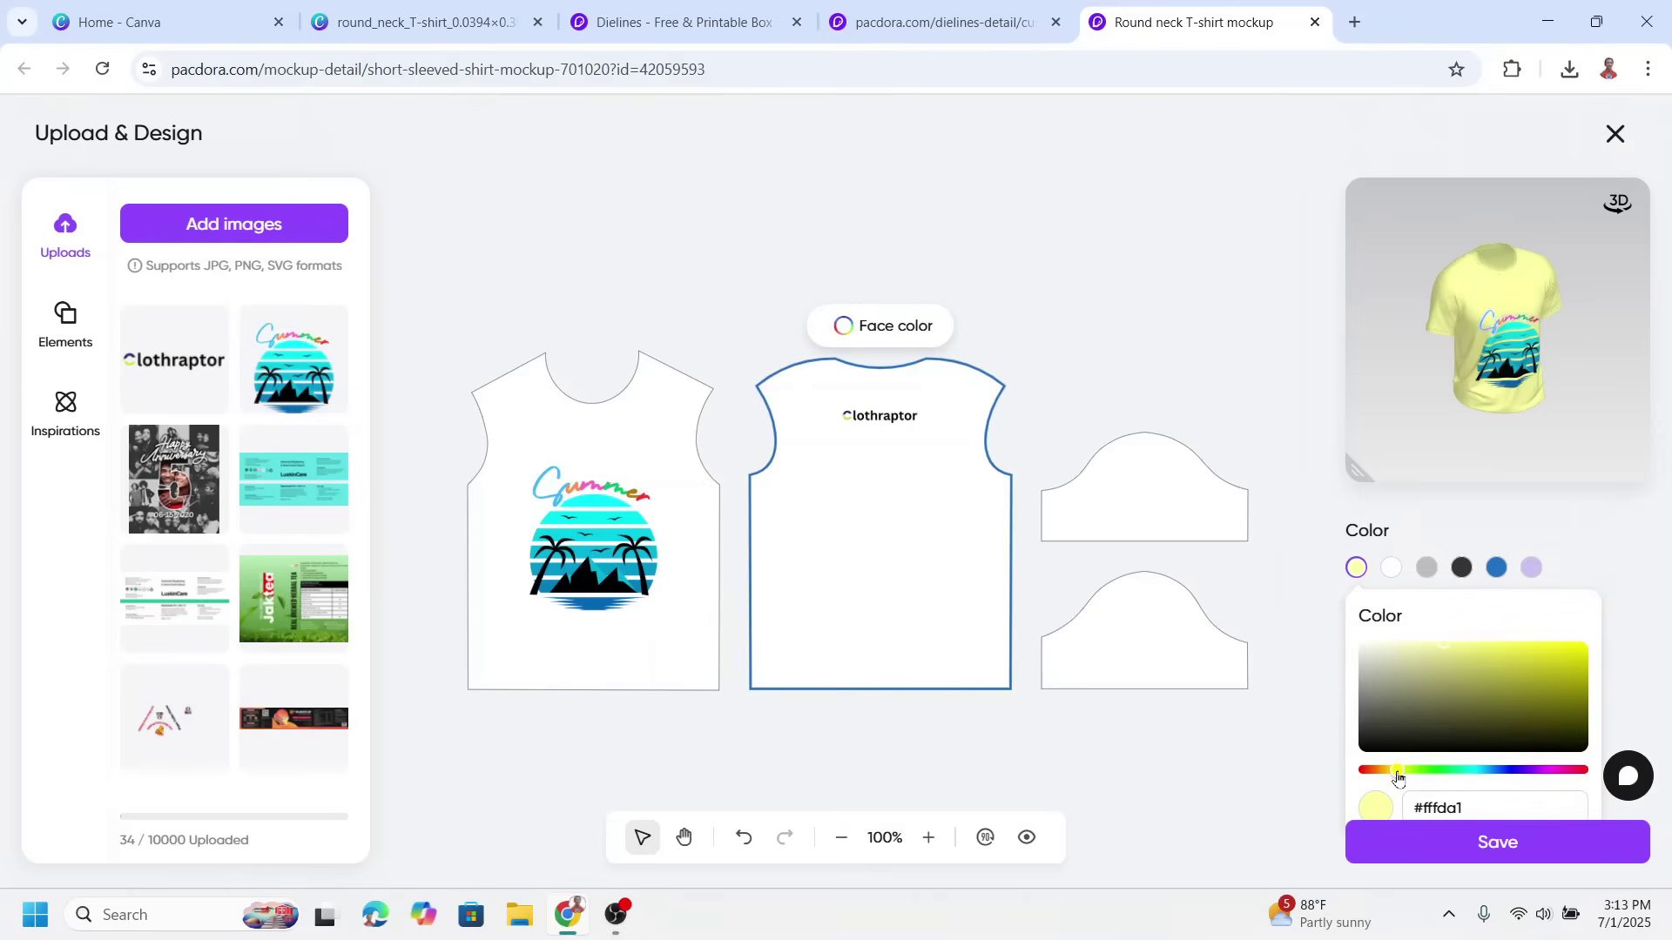
drag(1567, 649, 1583, 650)
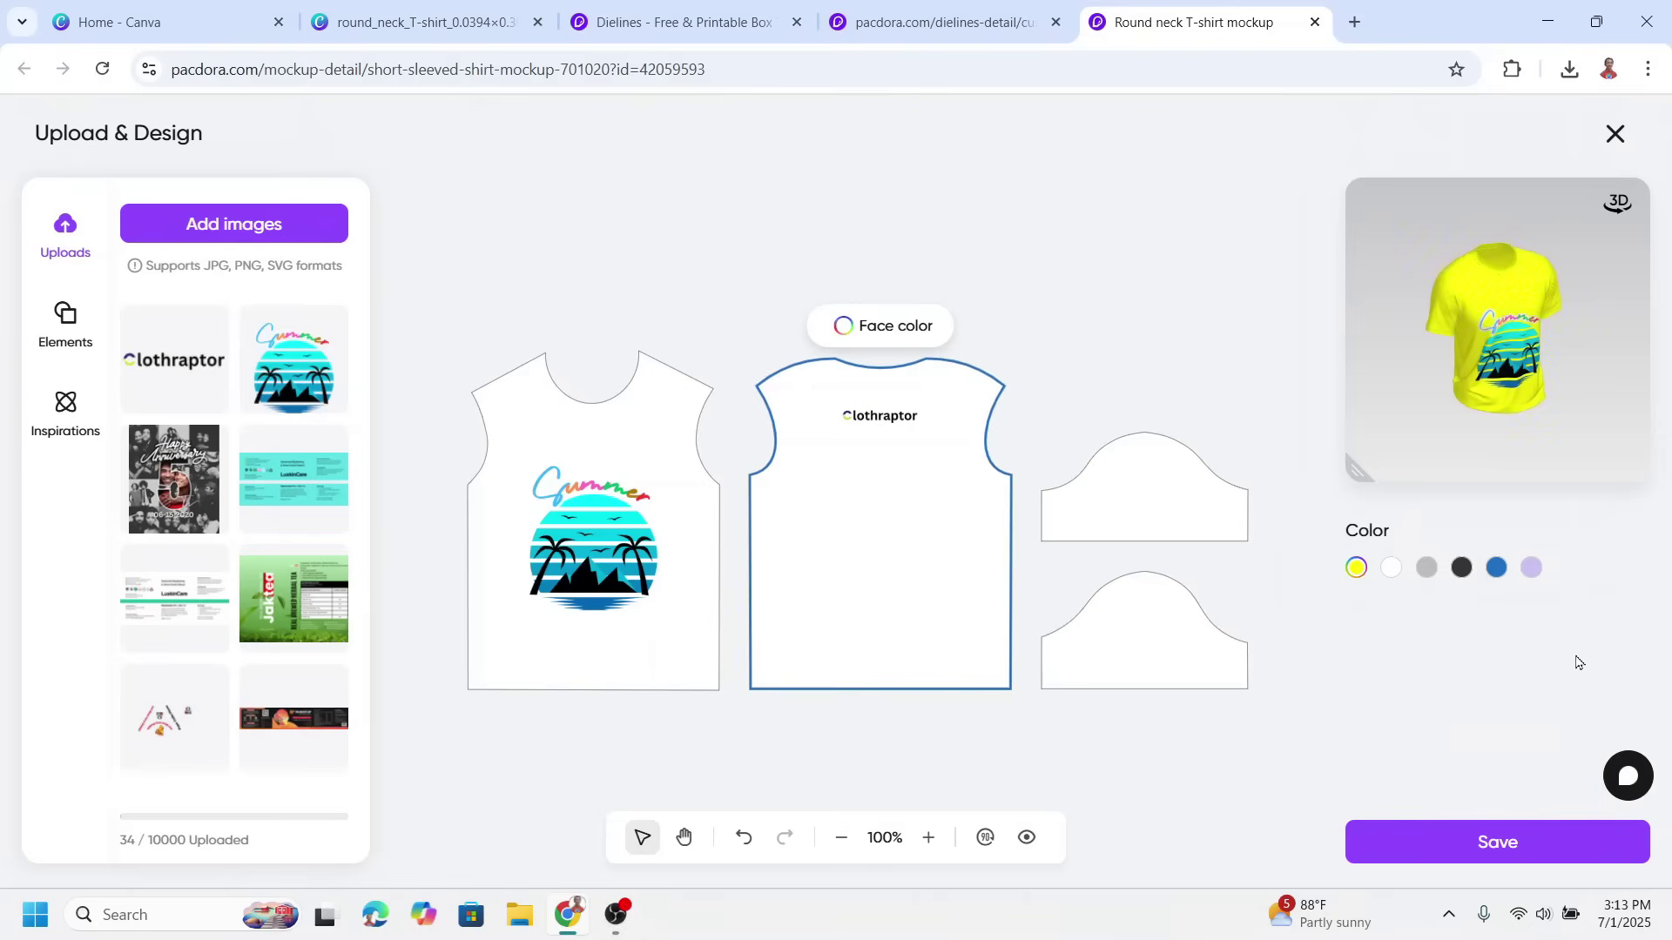
click(1472, 837)
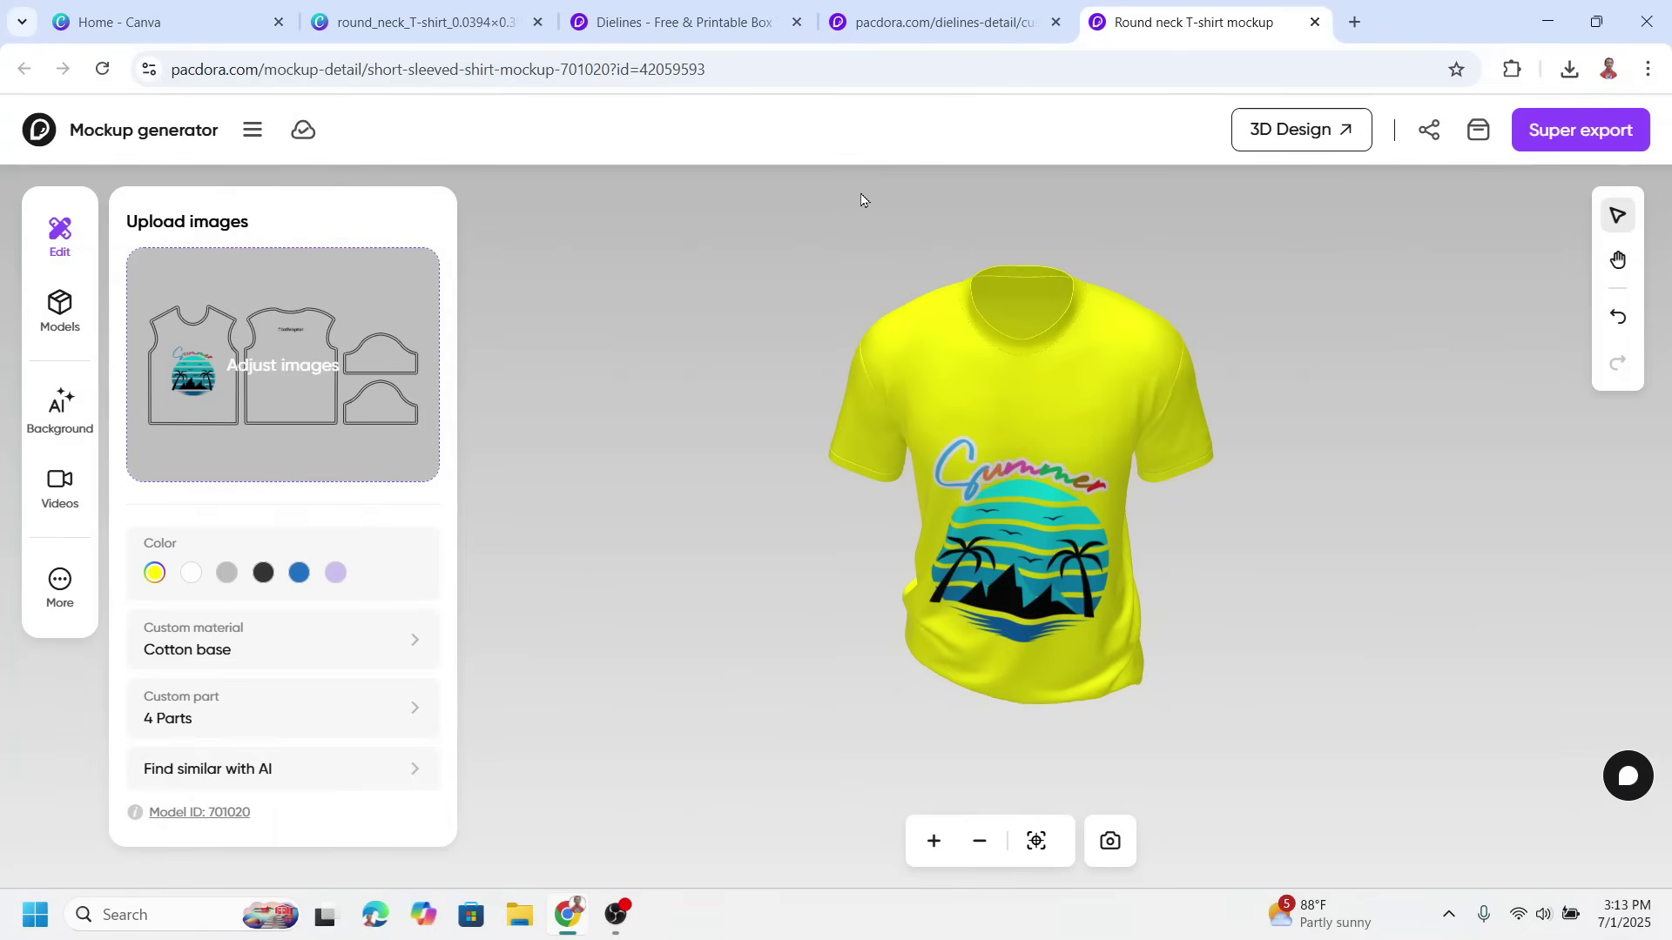
- Preview the AI and Image background options, then apply the pale yellow-to-mint colour gradient
click(54, 417)
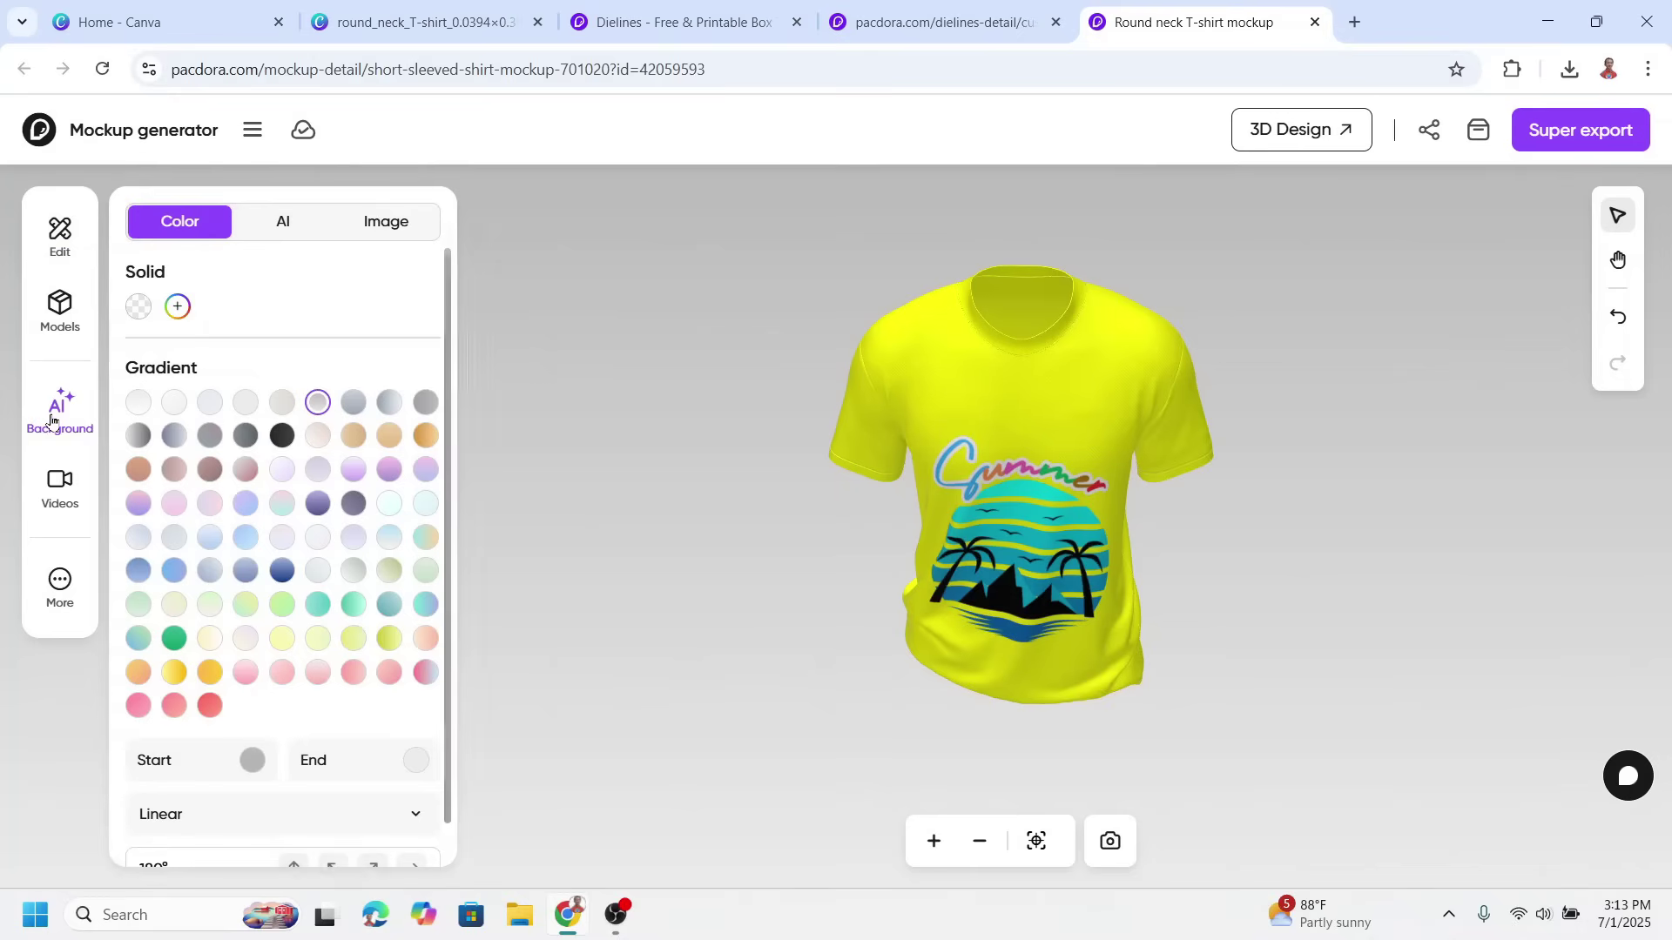
click(281, 224)
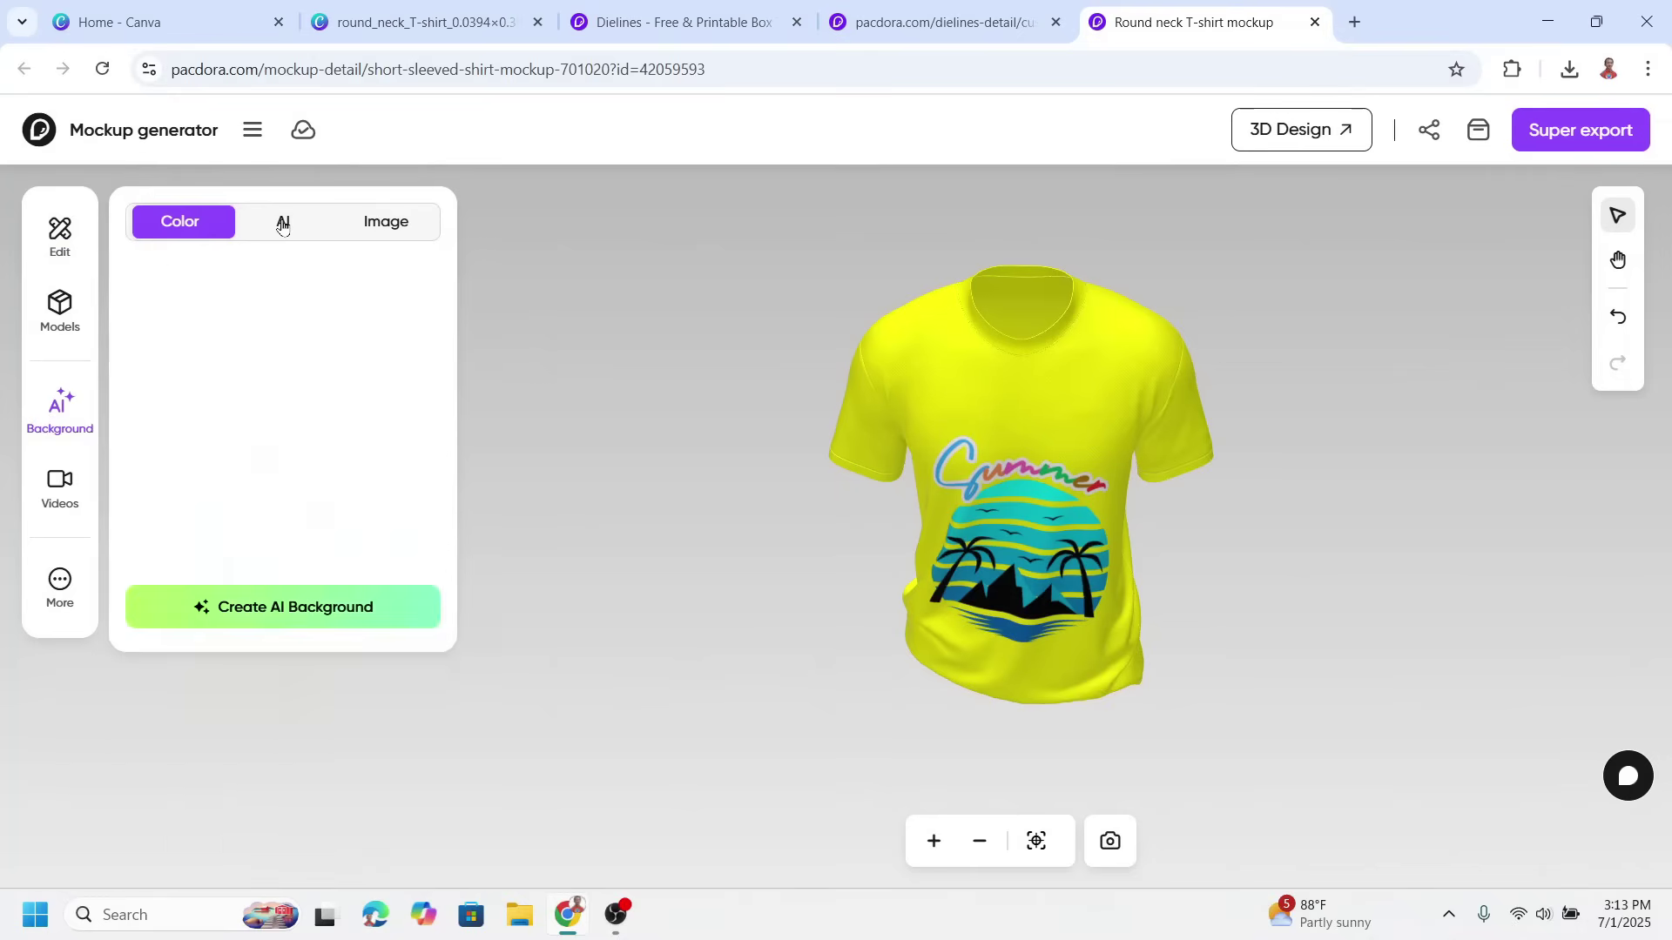
click(392, 224)
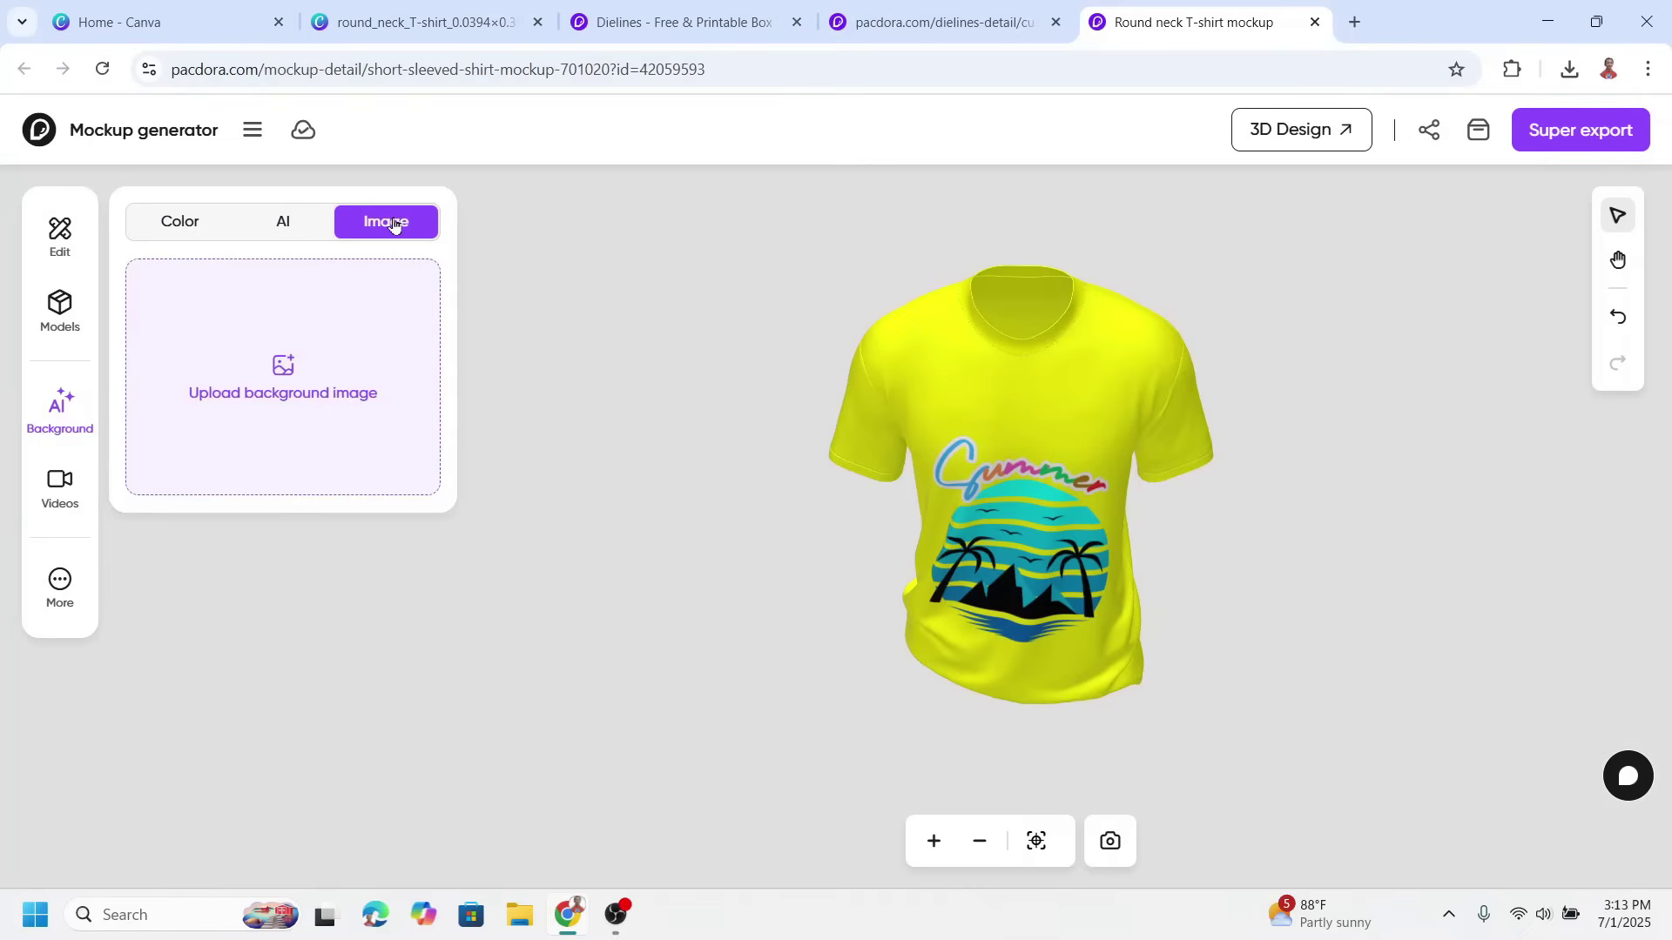
click(185, 225)
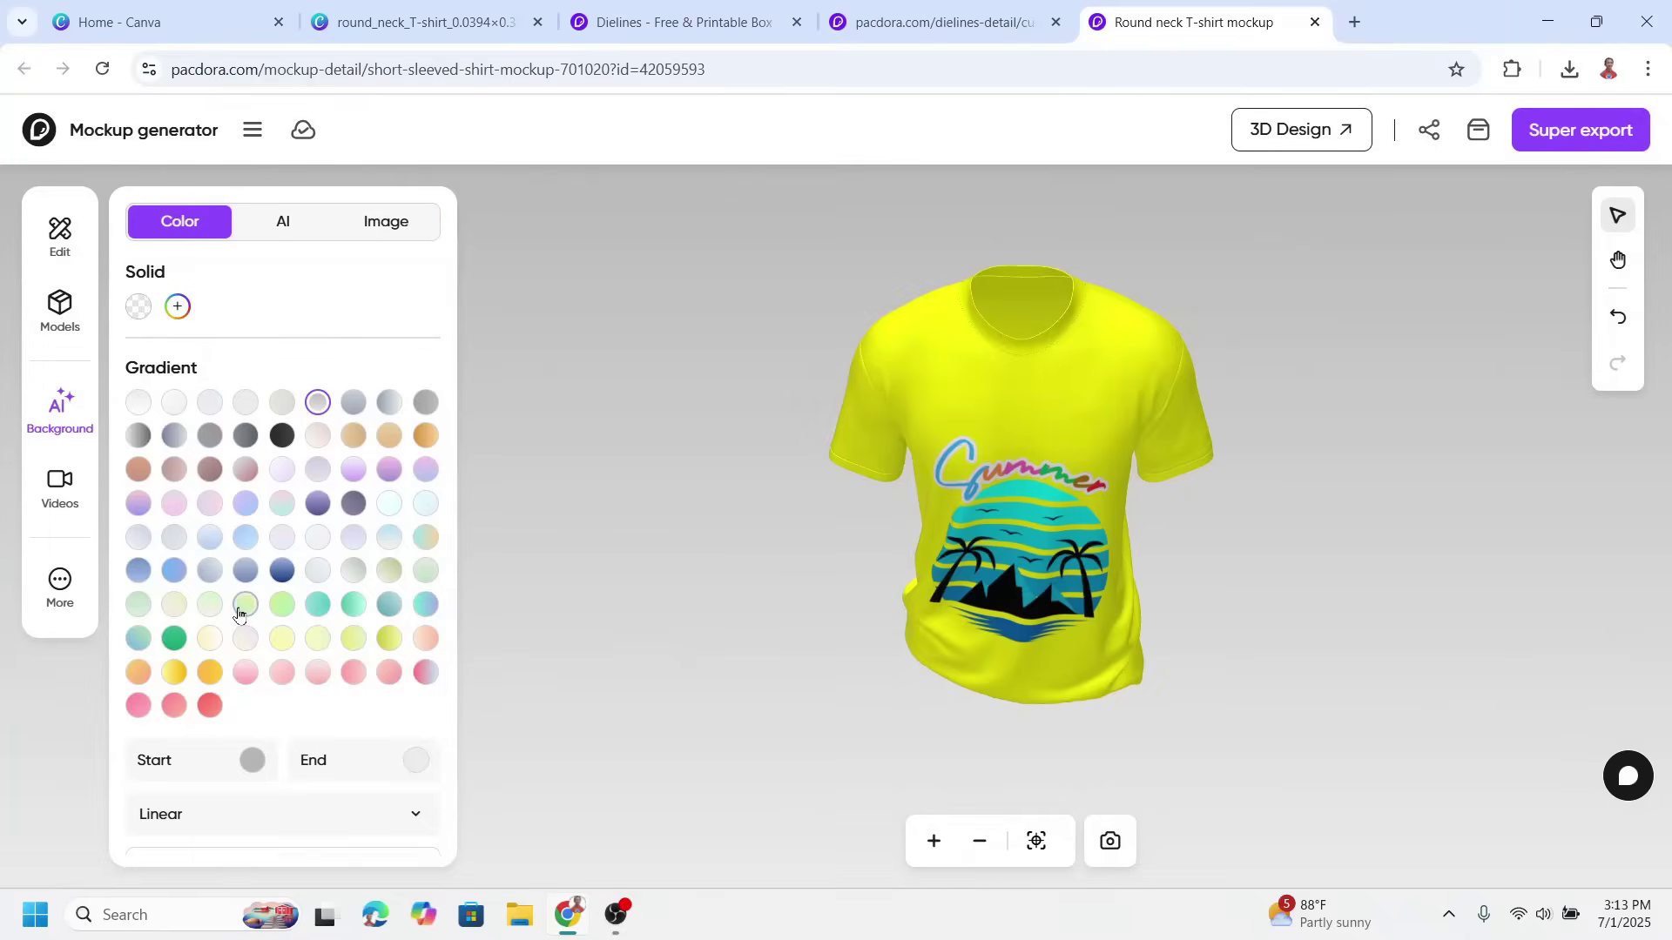
click(247, 609)
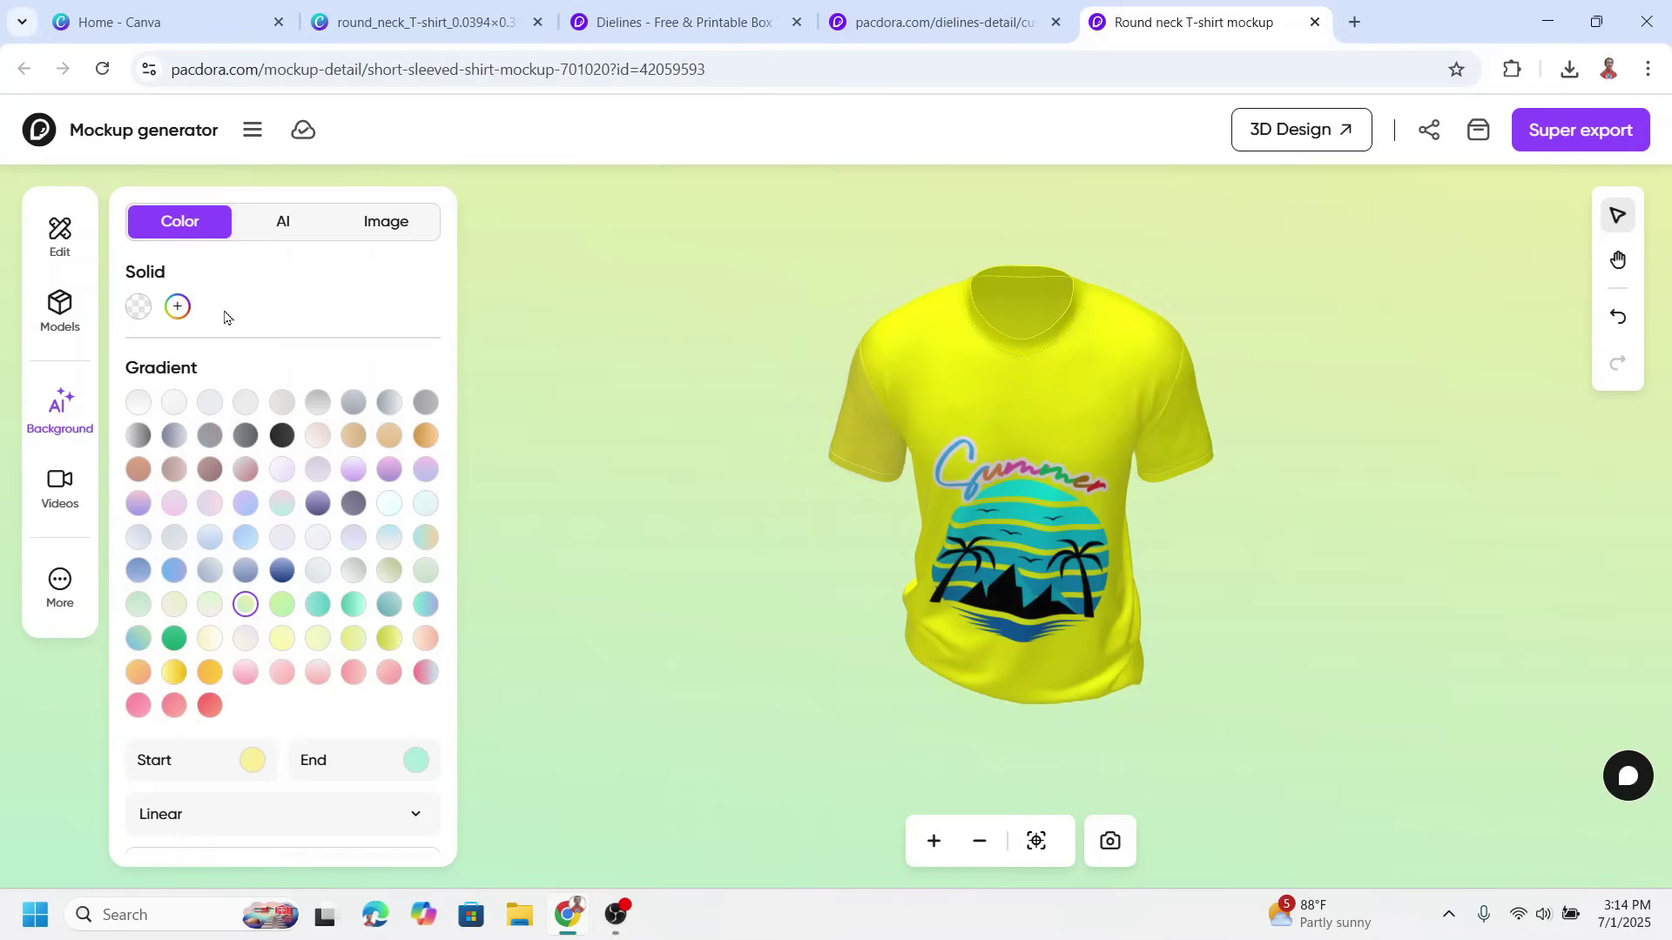
click(60, 237)
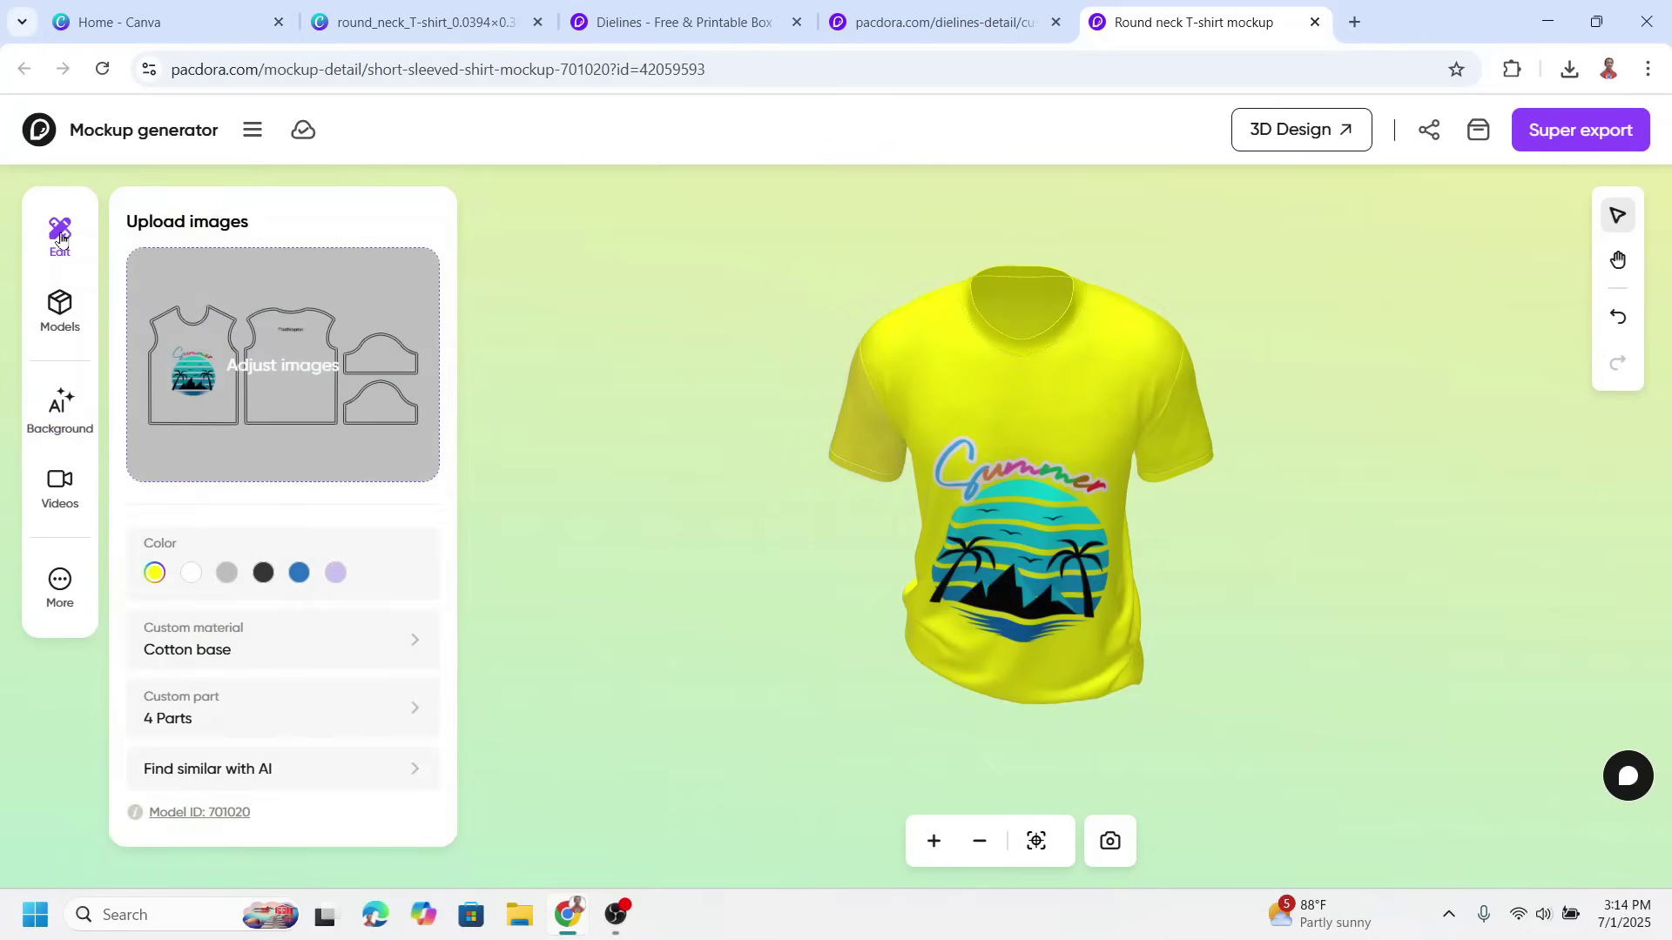
- Nudge the Summer graphic slightly higher, save, and rotate the shirt to view the Clothraptor back logo
click(302, 367)
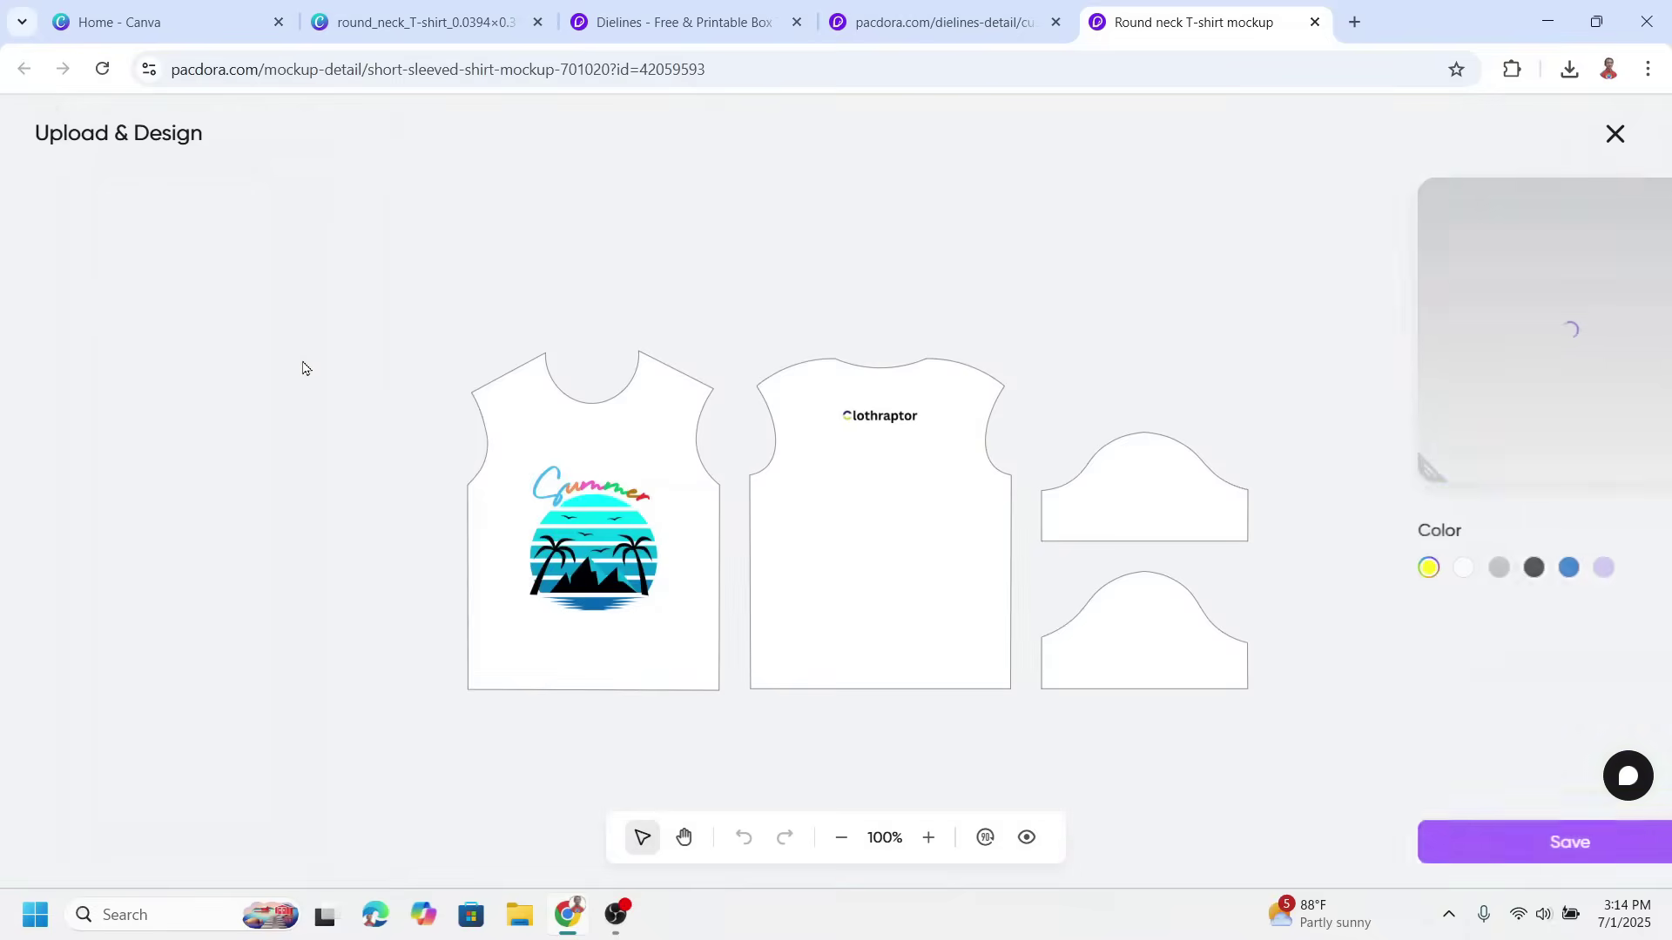
click(601, 542)
drag(601, 542, 596, 516)
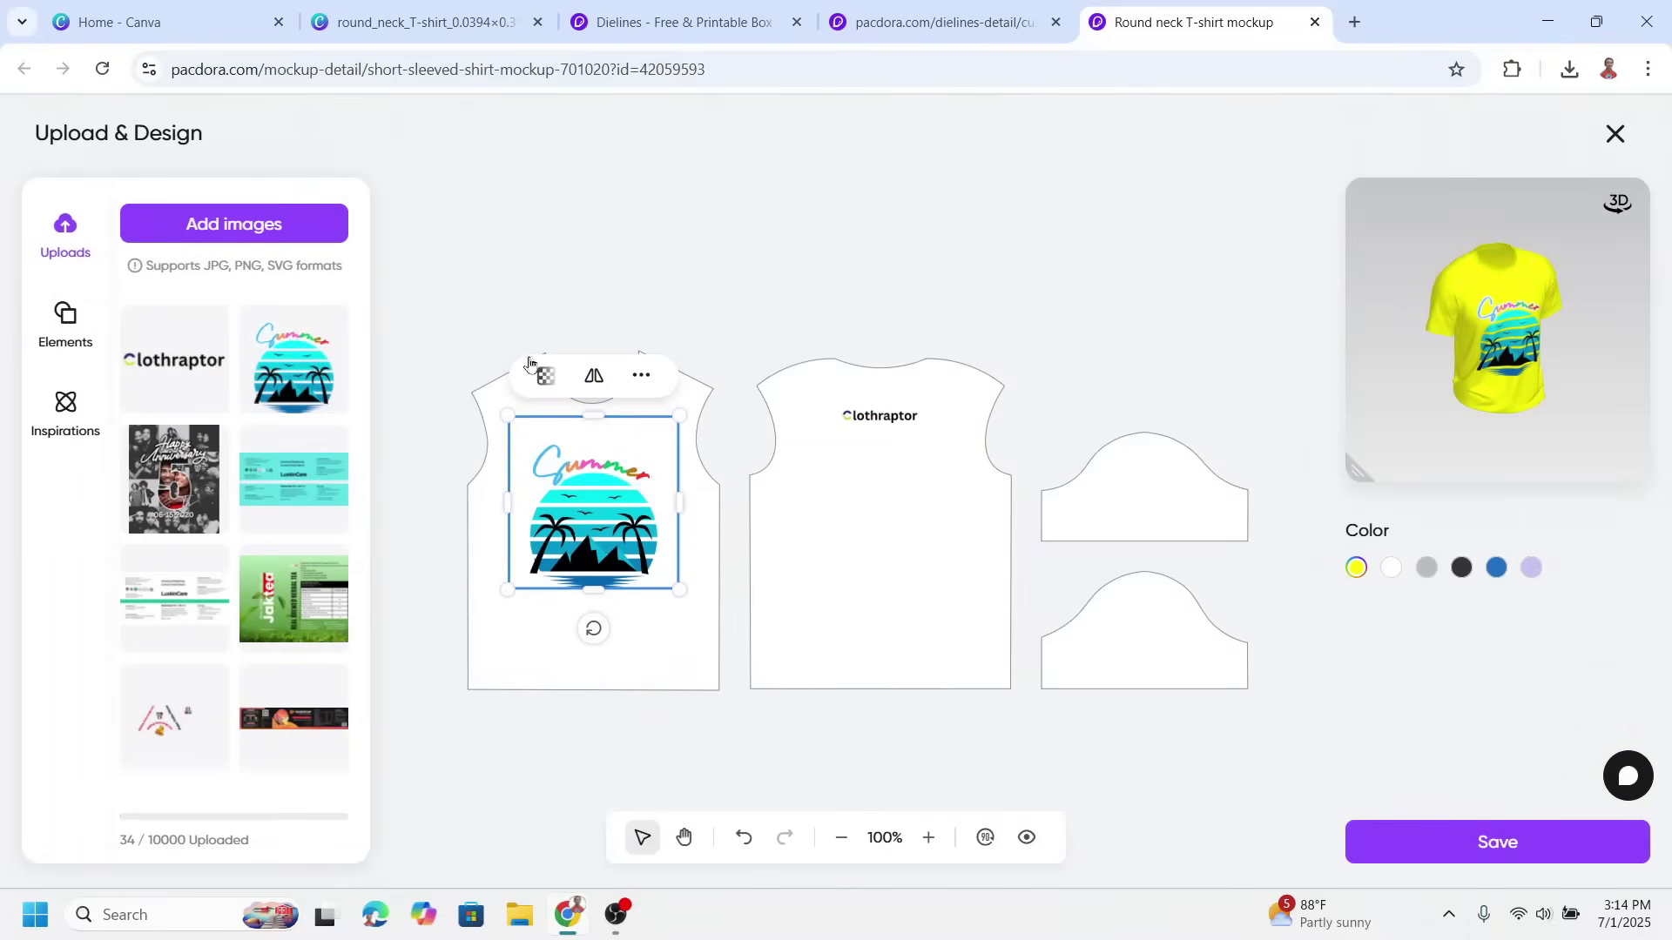
click(1493, 843)
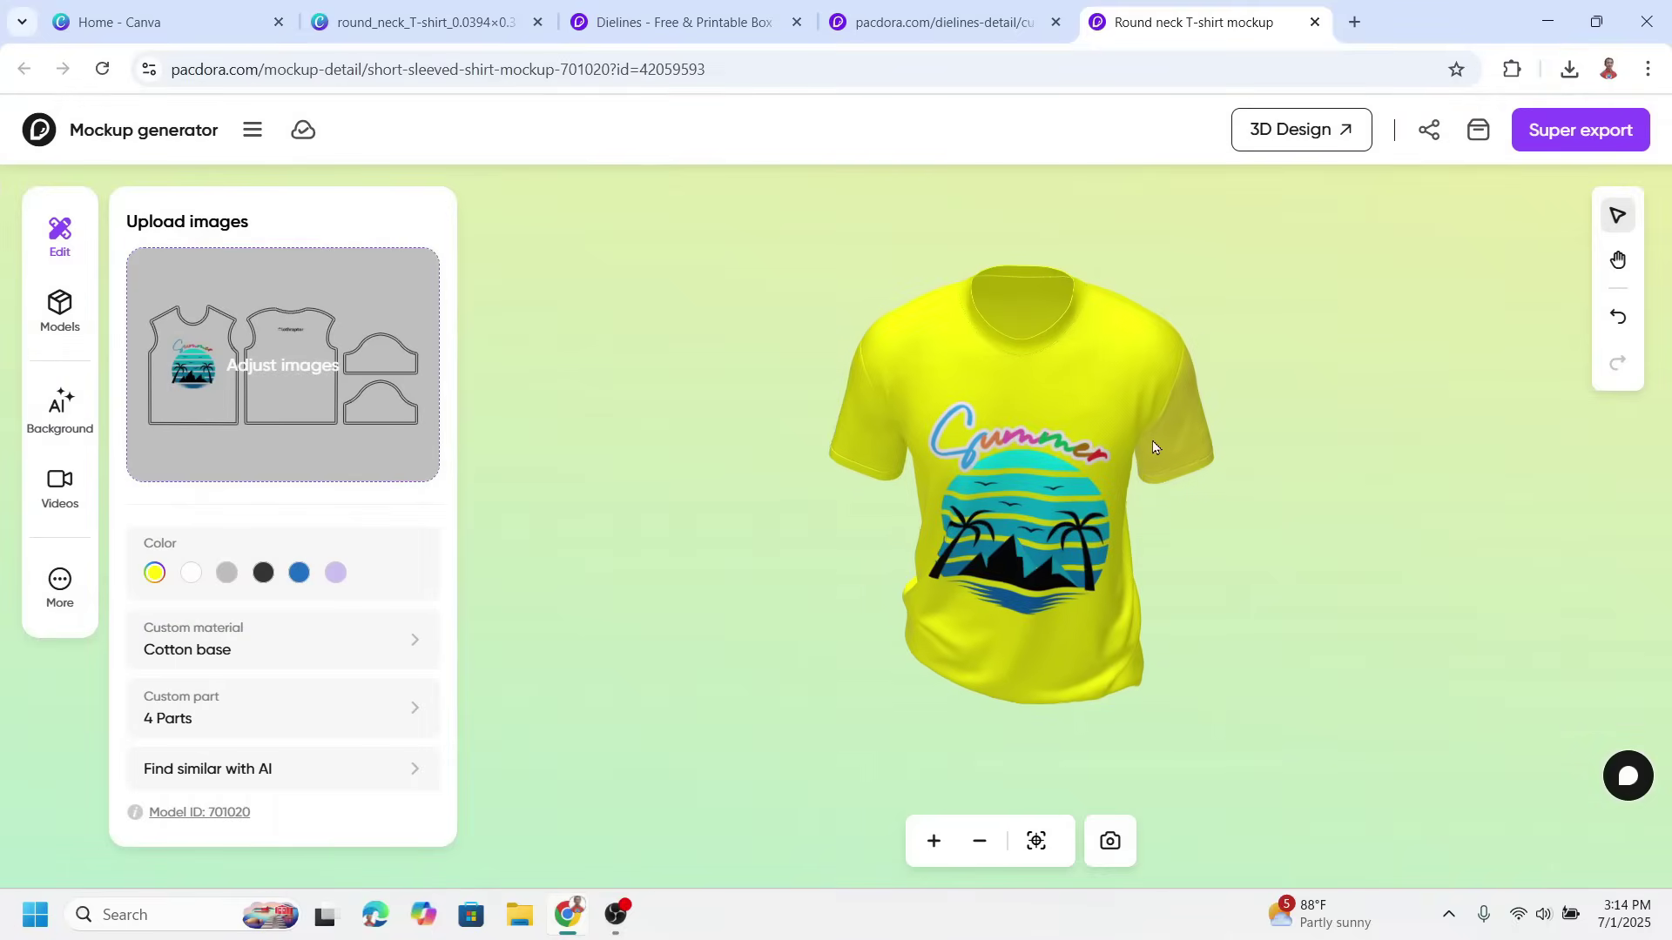
drag(1165, 447, 857, 262)
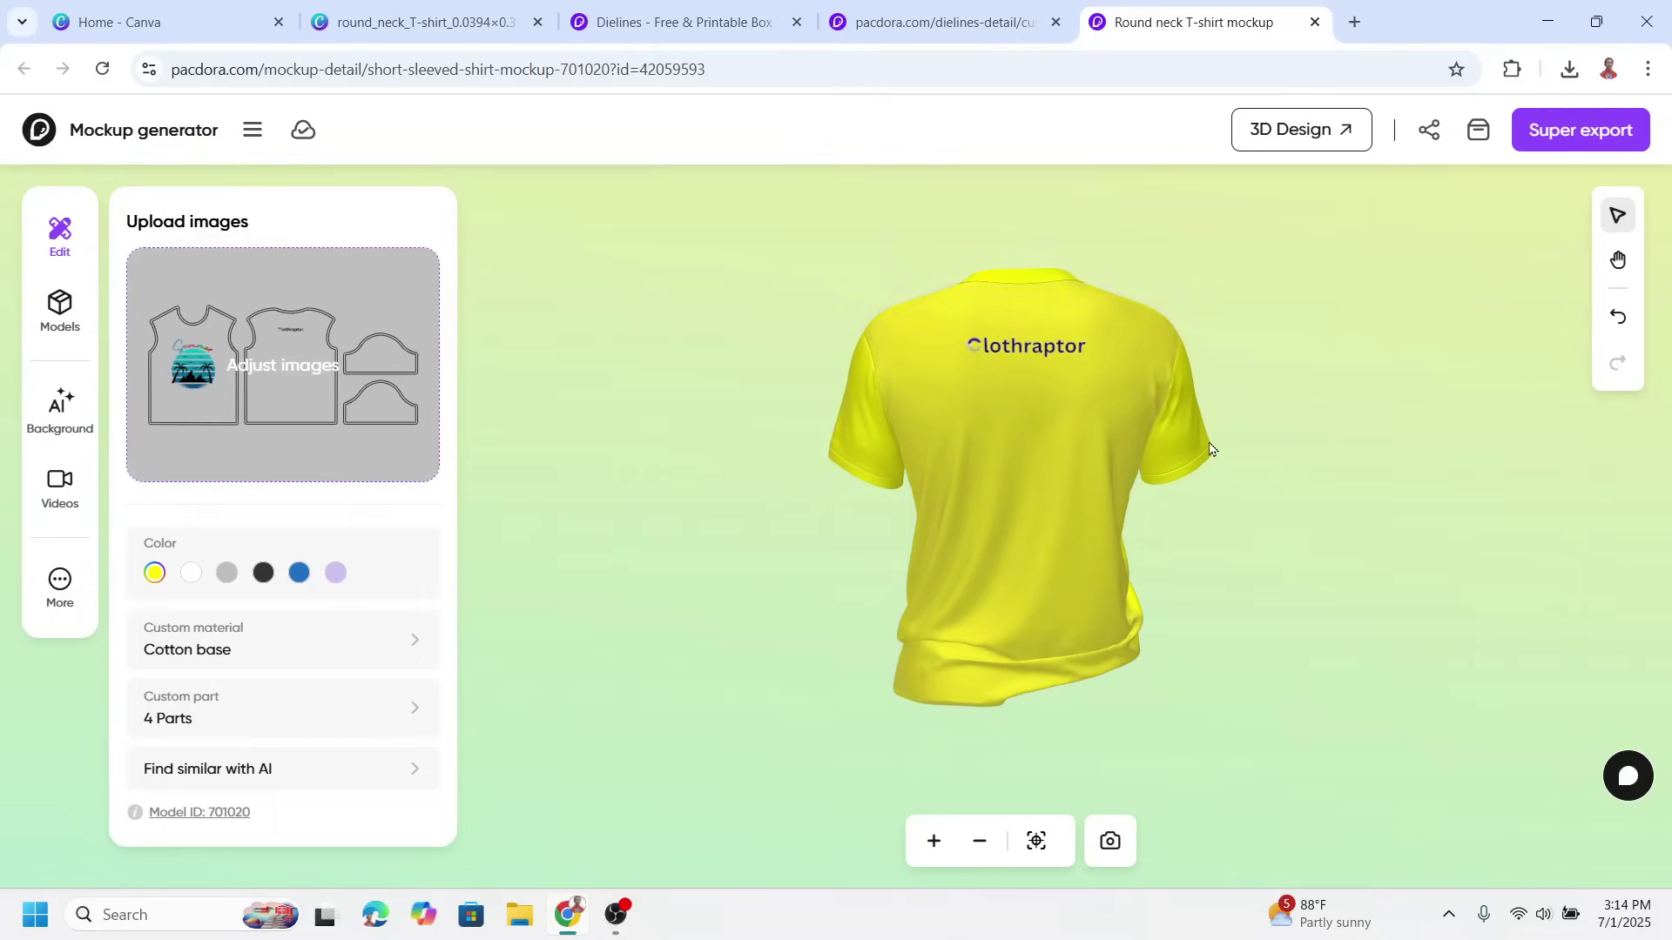
- Open Super export, angle the preview shirt, and set the mockup image ratio to 9:16
click(1571, 132)
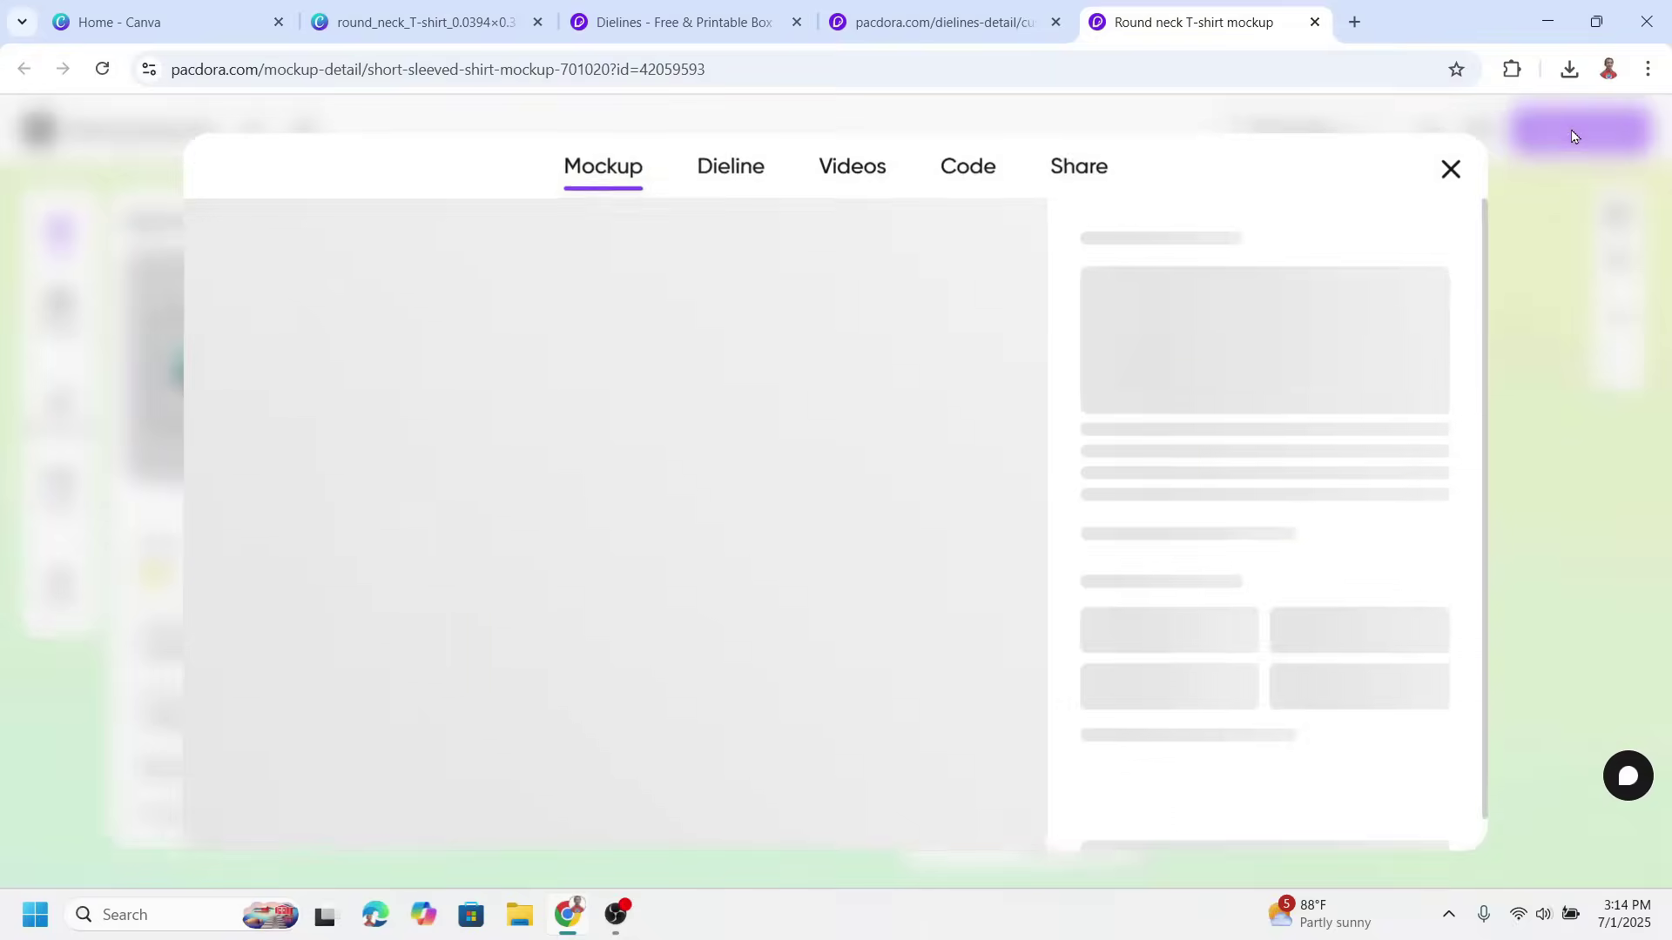
drag(549, 473, 659, 458)
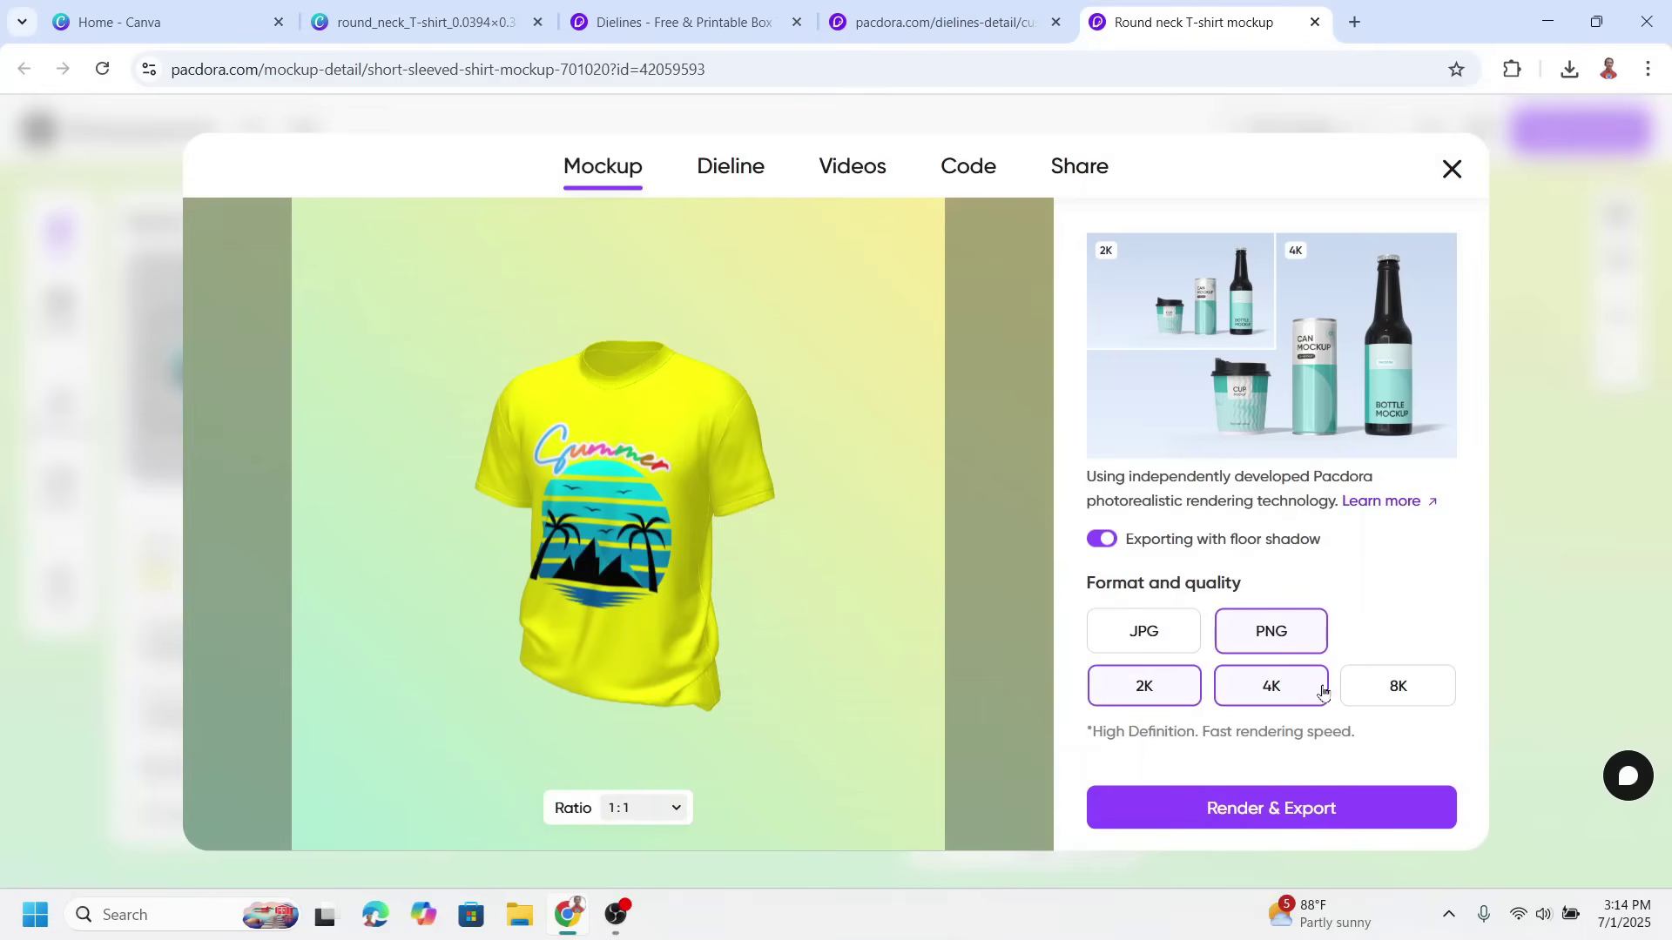
drag(625, 587, 685, 573)
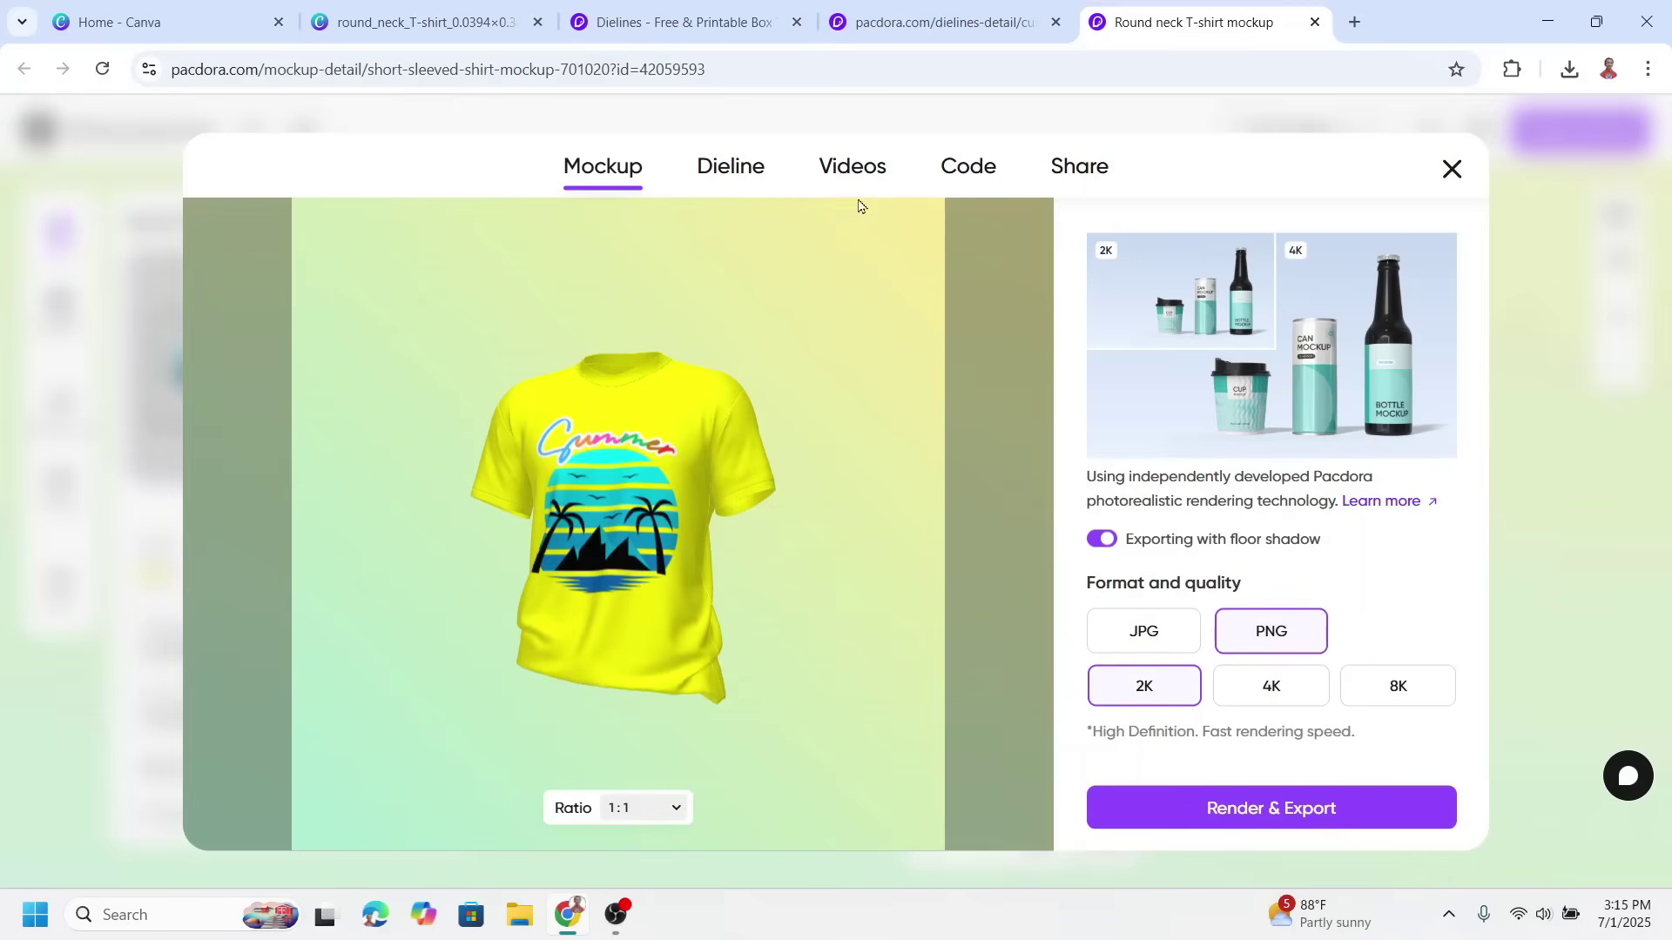
click(677, 811)
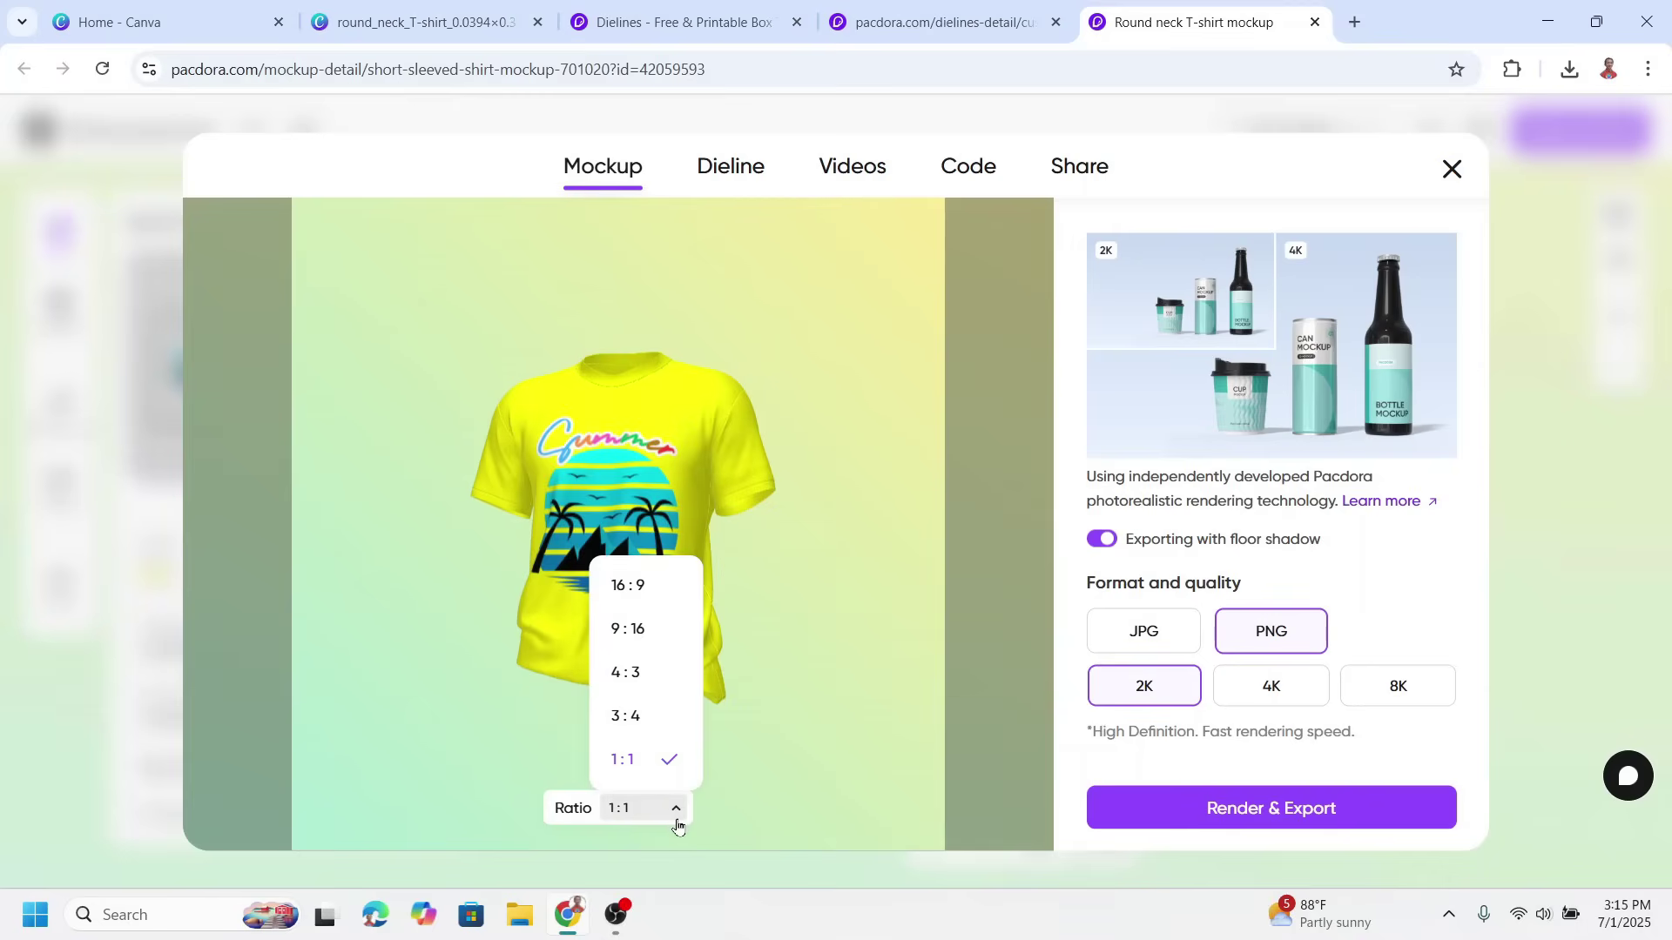
click(636, 632)
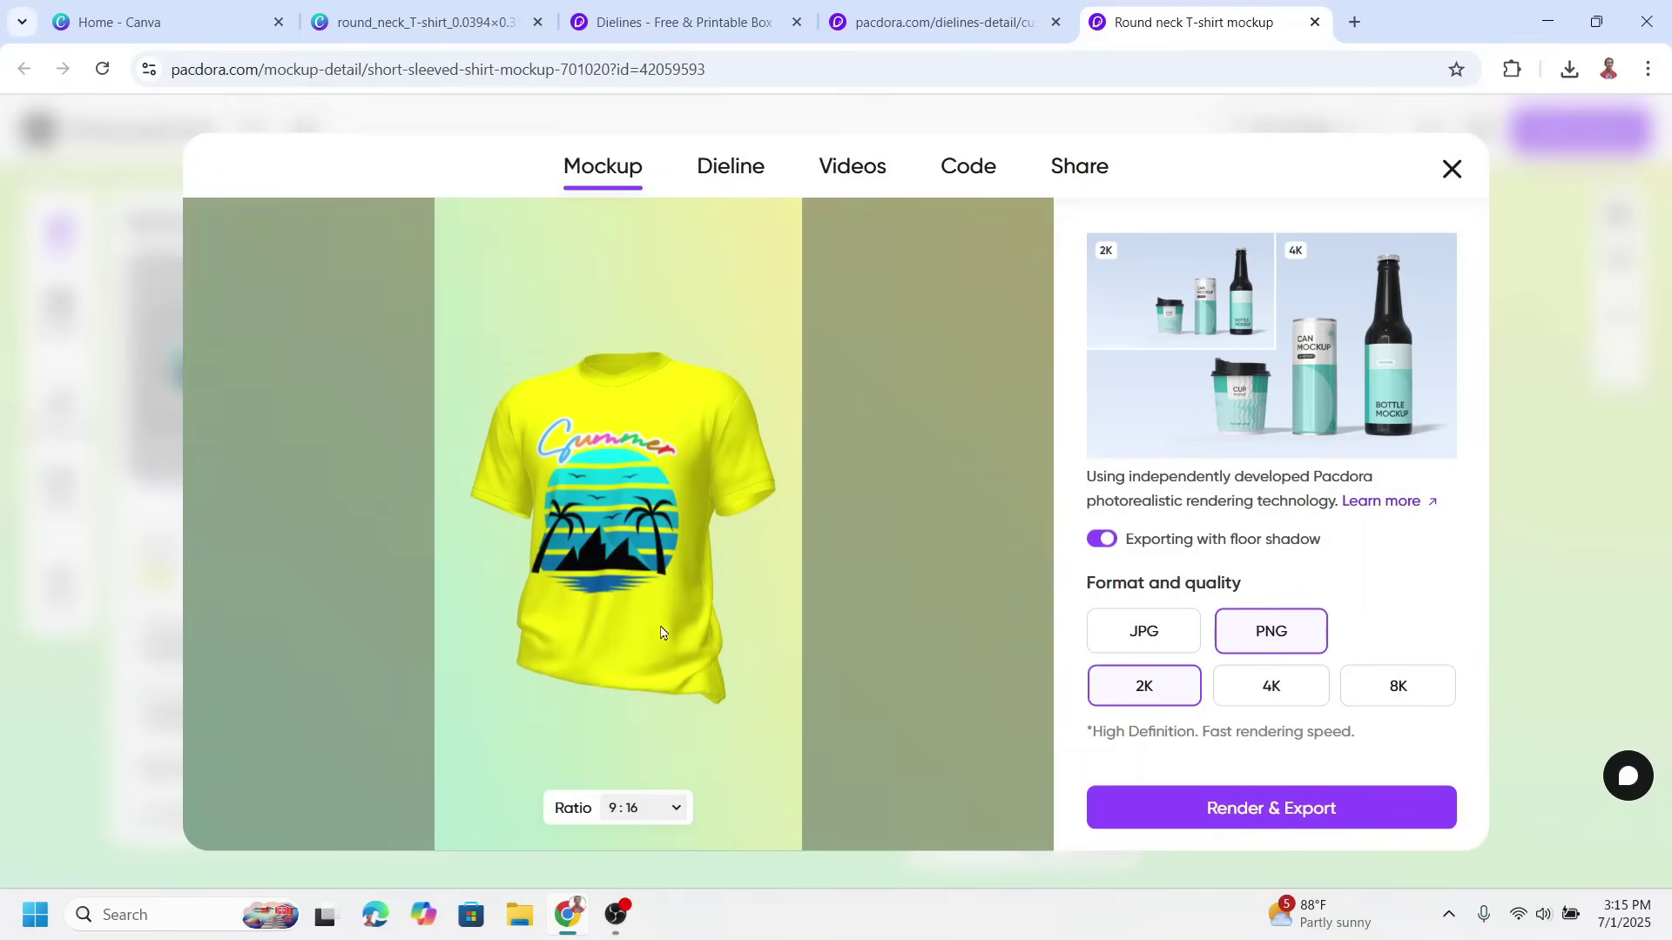
click(872, 174)
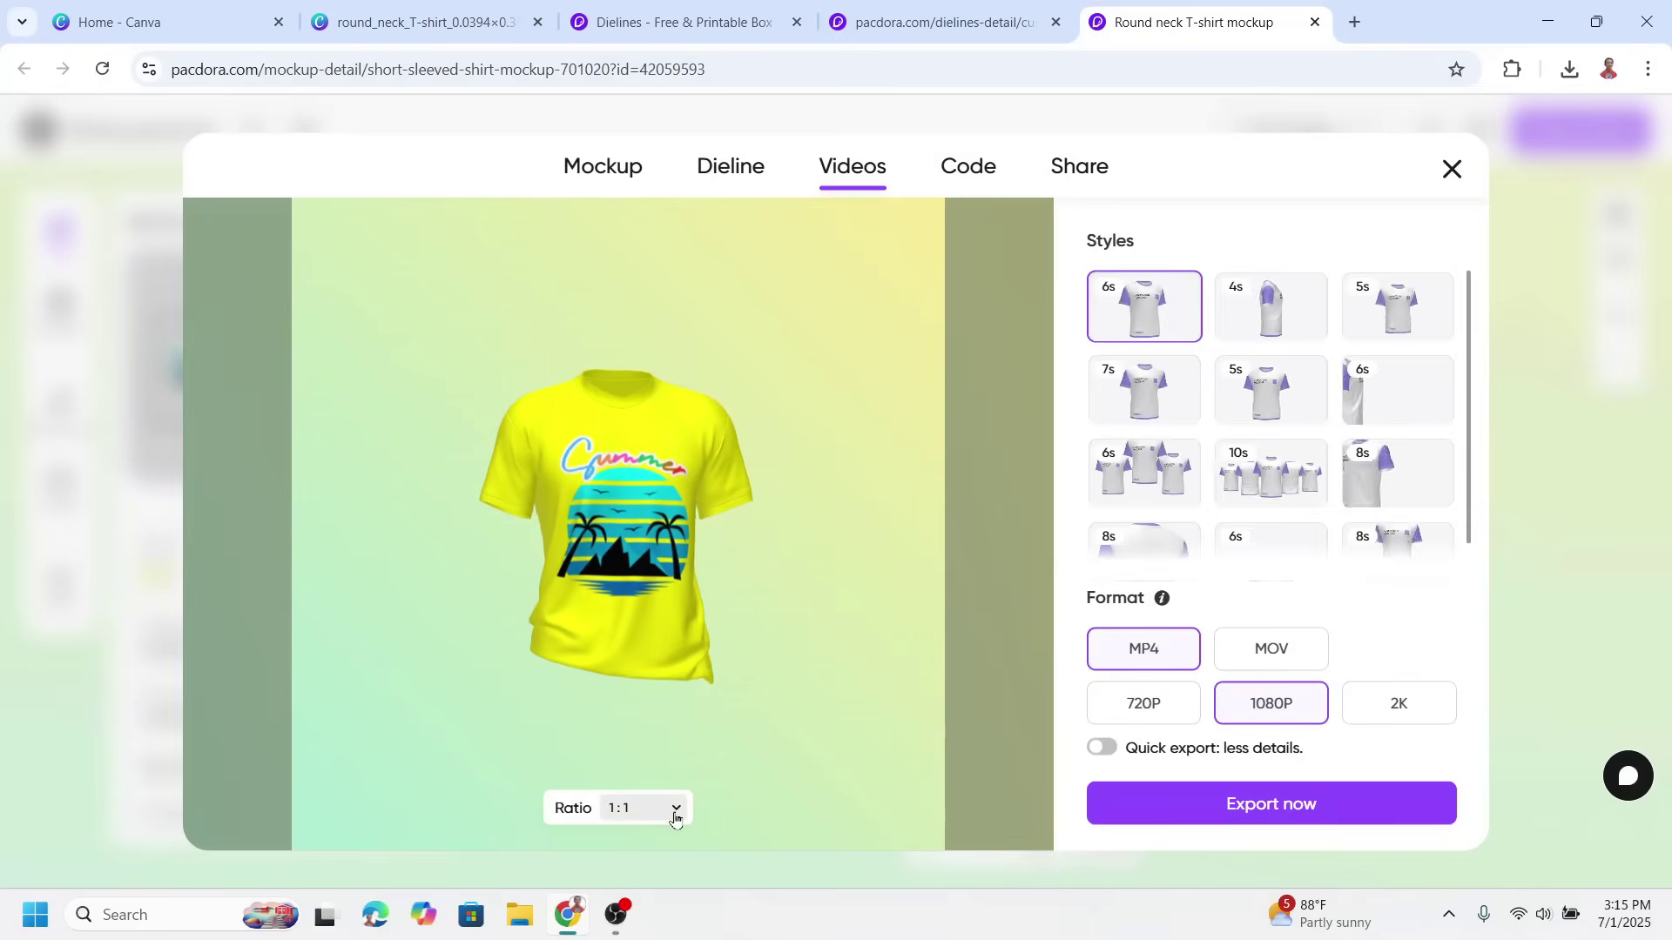
- Set the video ratio to 9:16 and pick the 5s rotating style, keeping MP4 at 1080P
click(675, 816)
click(637, 630)
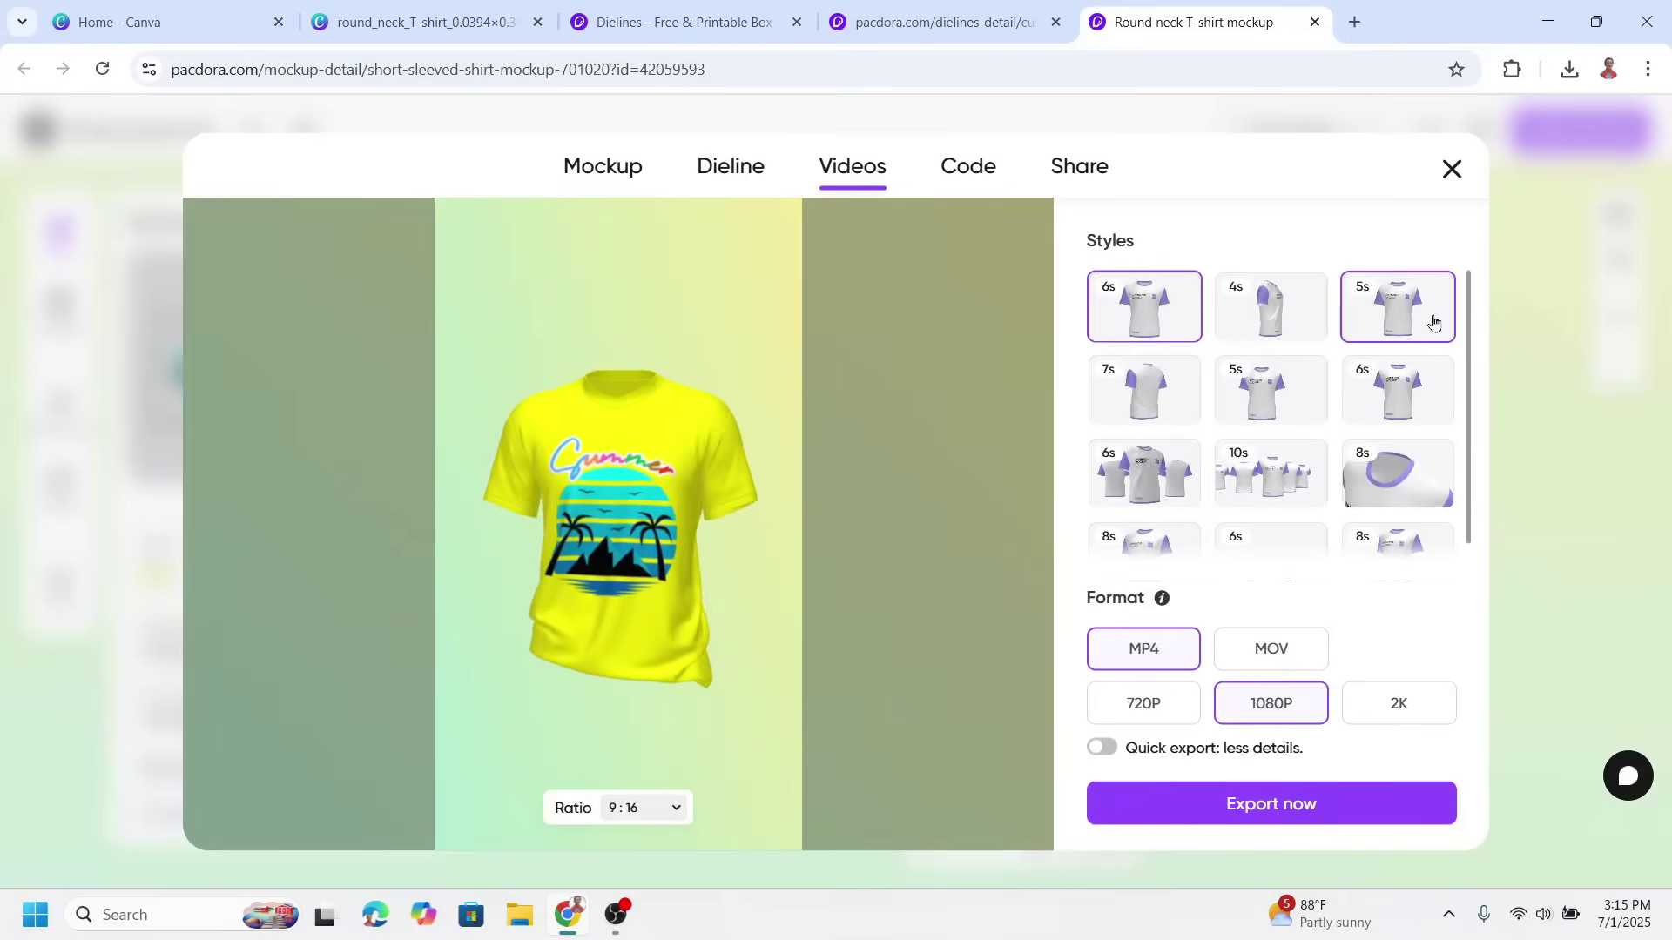
scroll(1399, 429, down, 2)
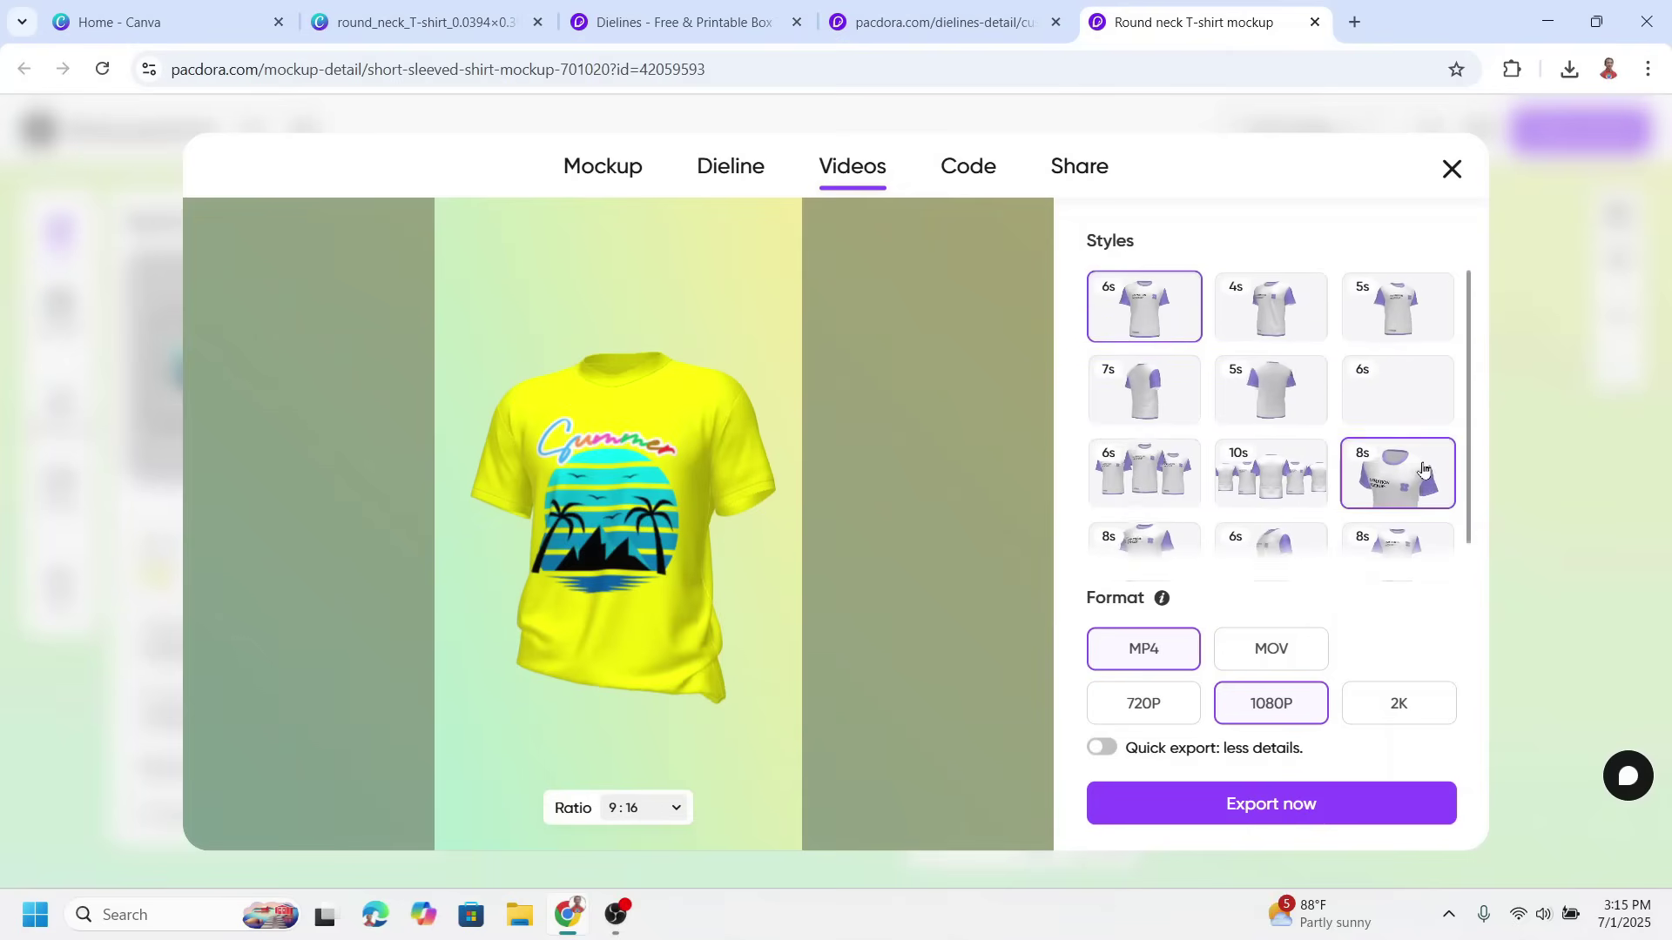
click(1407, 320)
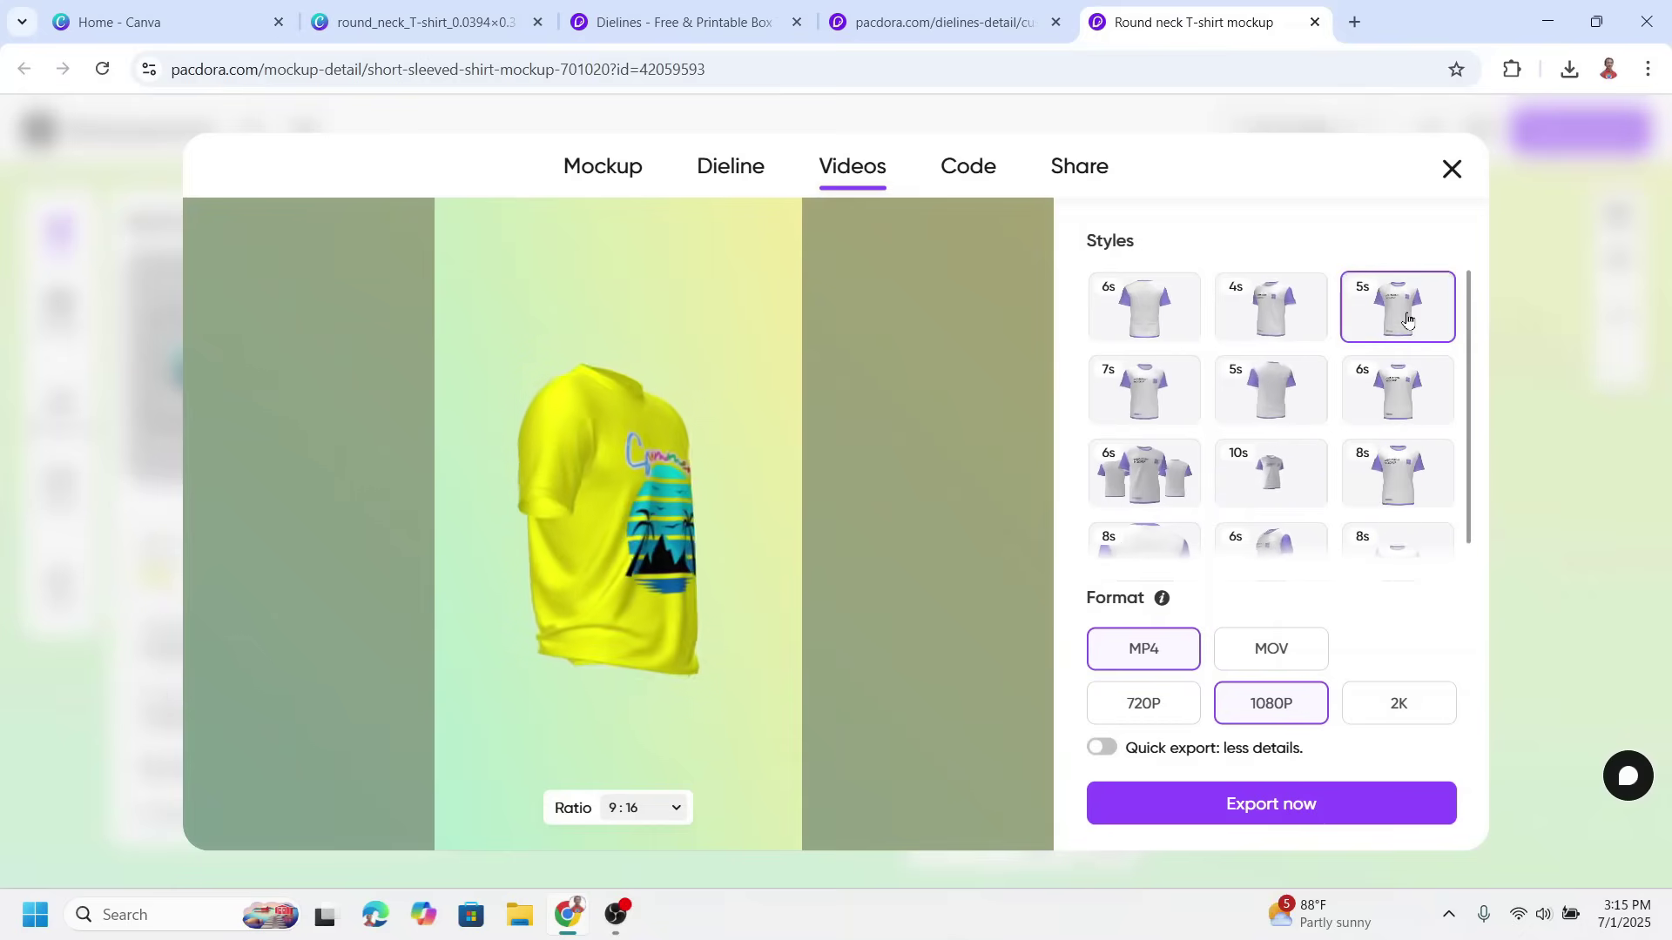